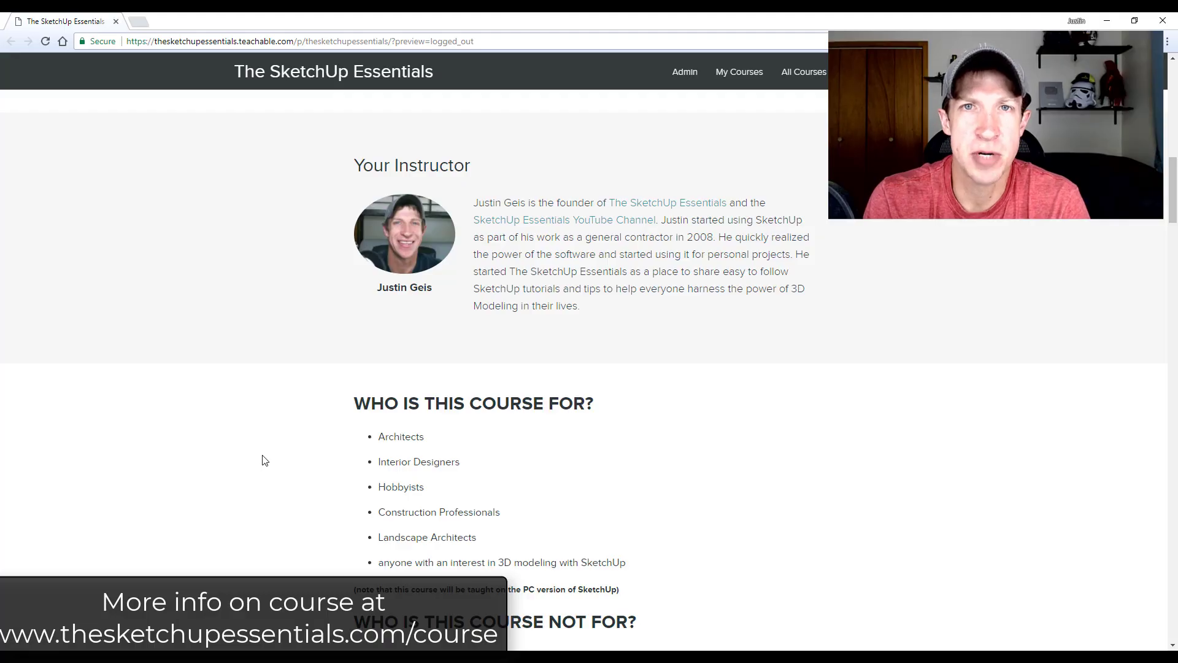
# - Look through the course page from the instructor section to the listed modeling, rendering, extension and interior design topics
pyautogui.scroll(-4, 264, 460)
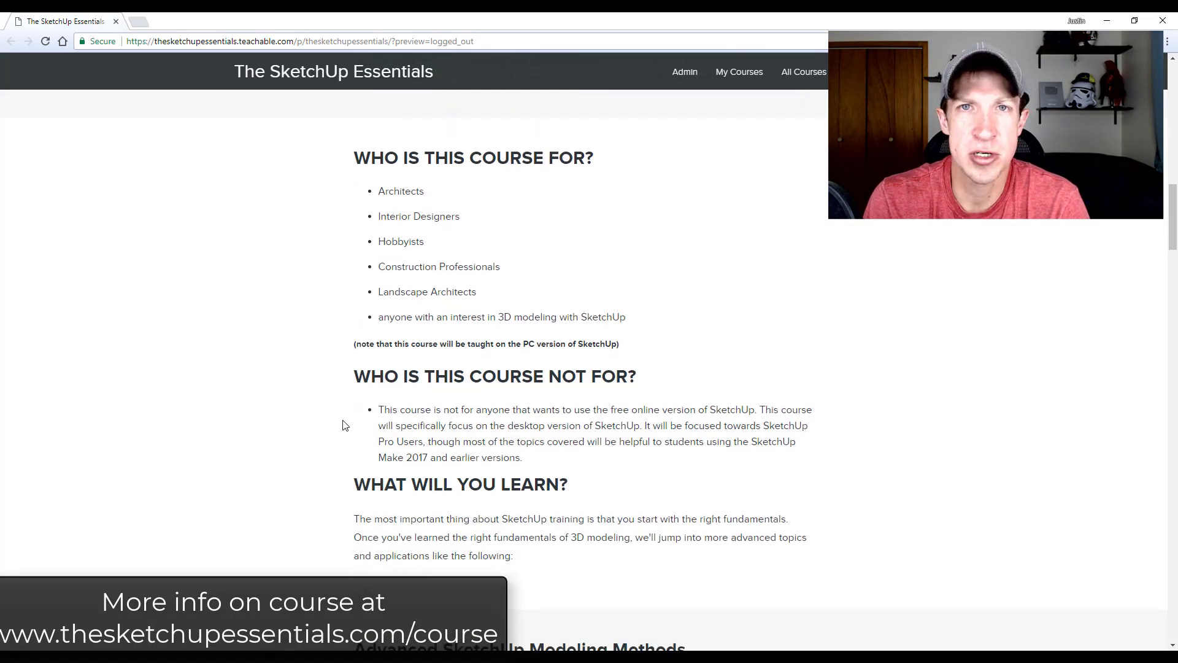
pyautogui.scroll(-6, 348, 420)
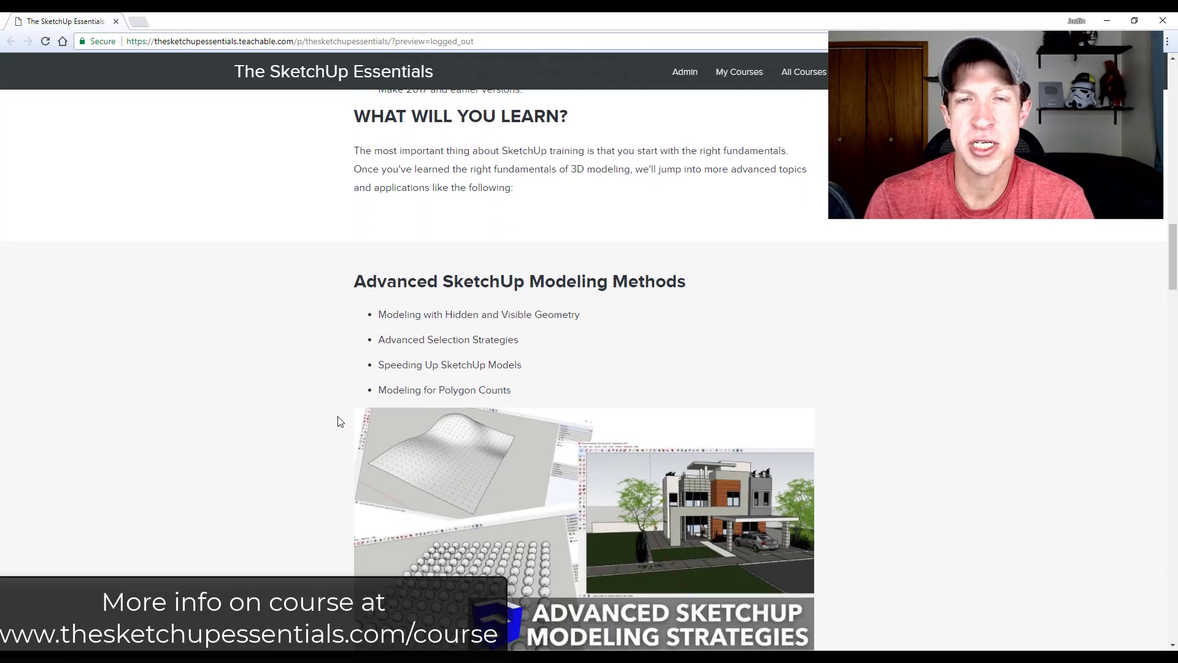
pyautogui.scroll(-2, 336, 421)
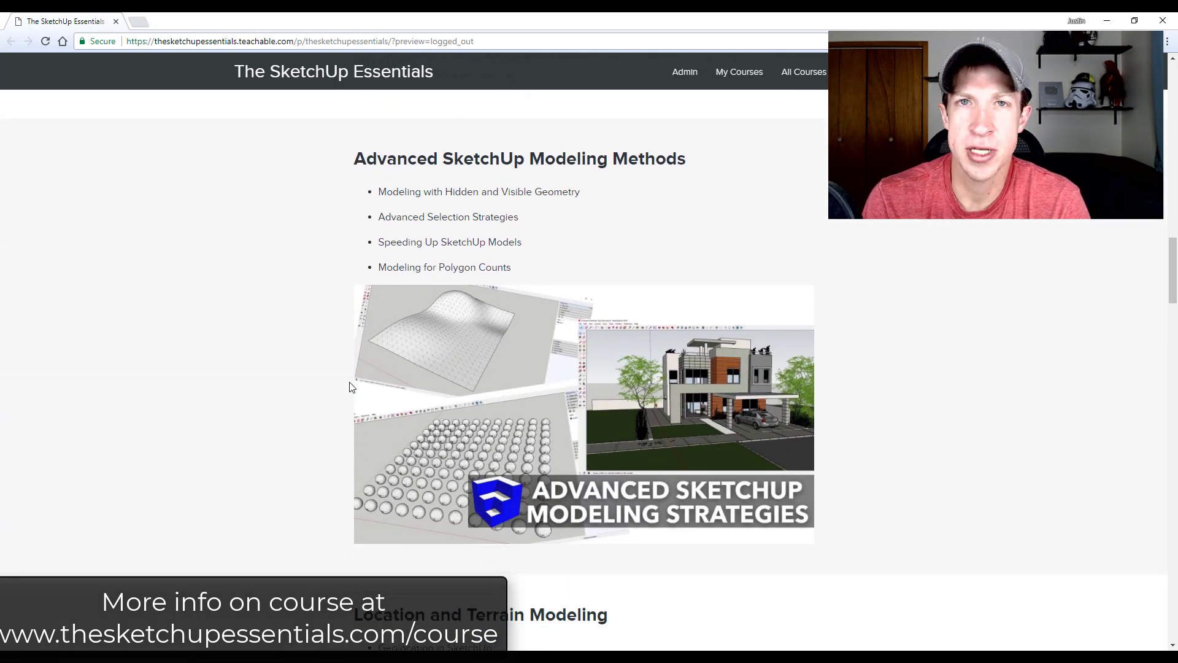
pyautogui.scroll(-7, 354, 355)
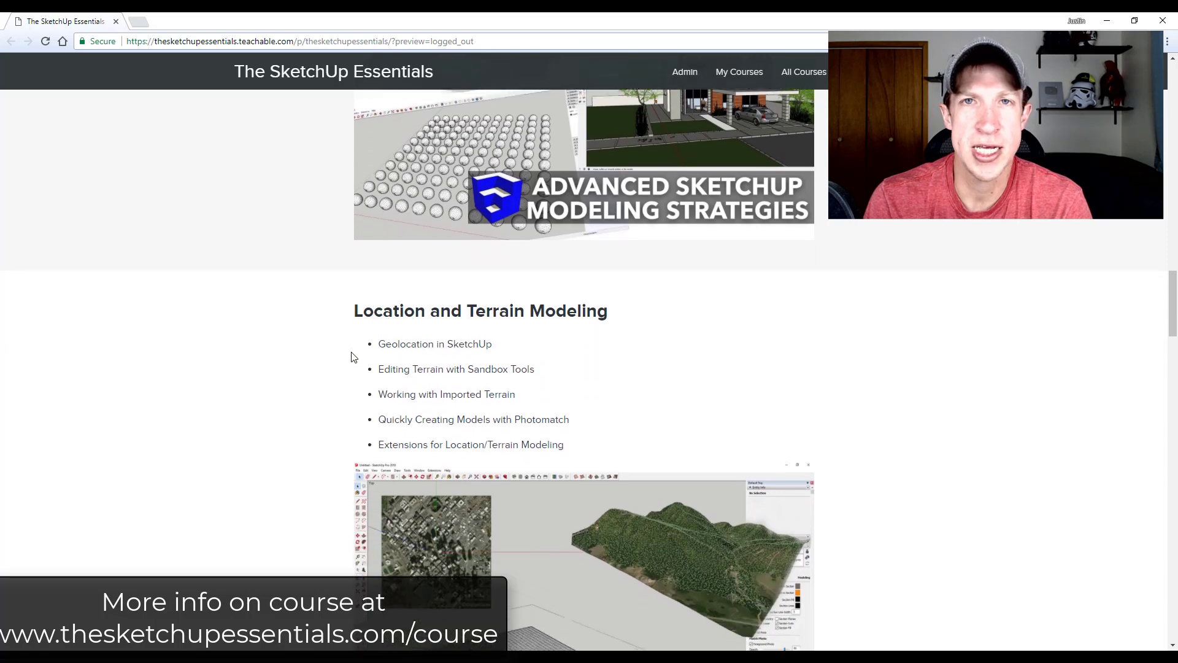
pyautogui.scroll(-1, 350, 356)
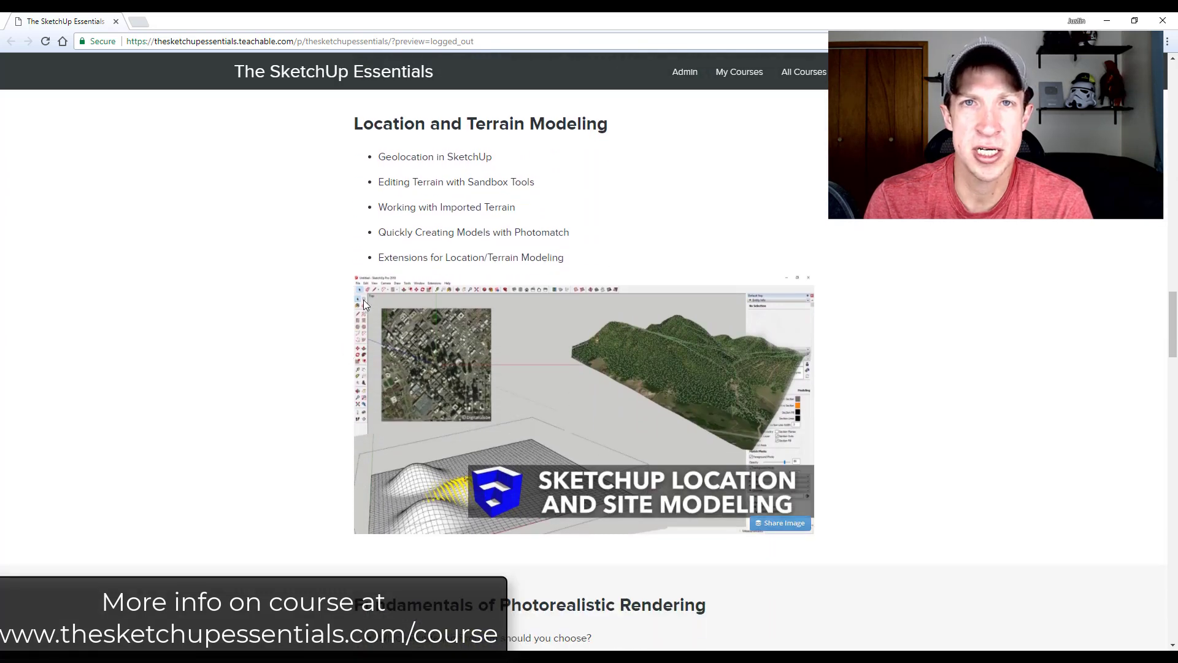
pyautogui.scroll(-7, 362, 273)
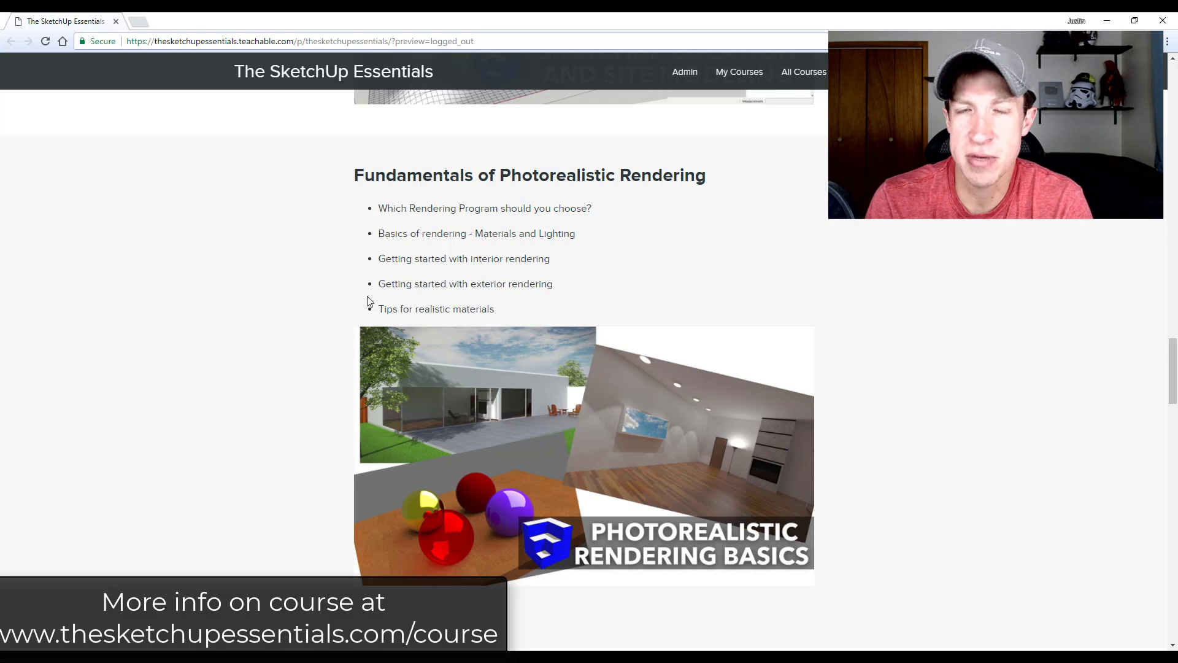
pyautogui.scroll(-9, 367, 300)
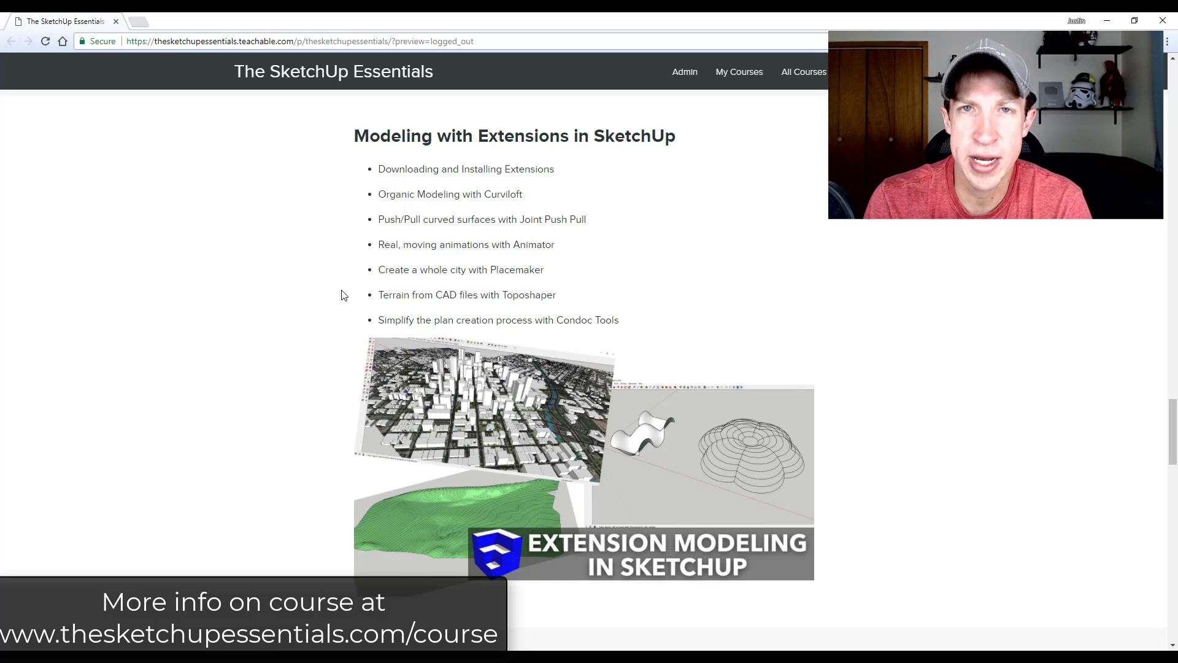
pyautogui.scroll(-9, 341, 296)
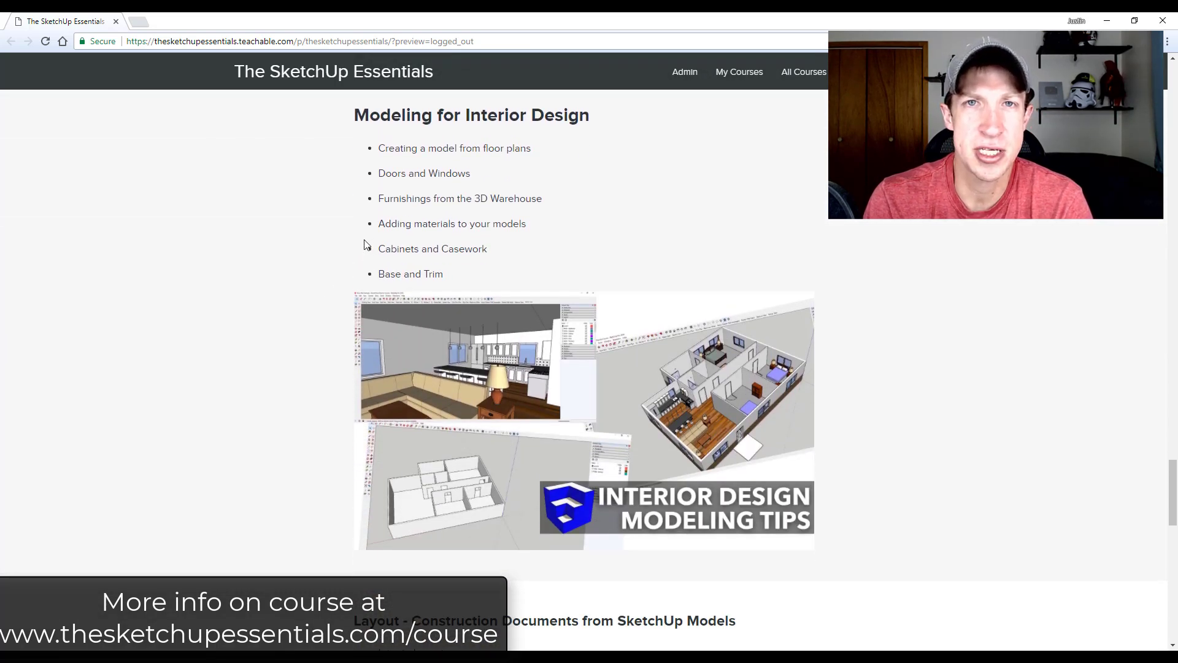
pyautogui.scroll(-8, 367, 245)
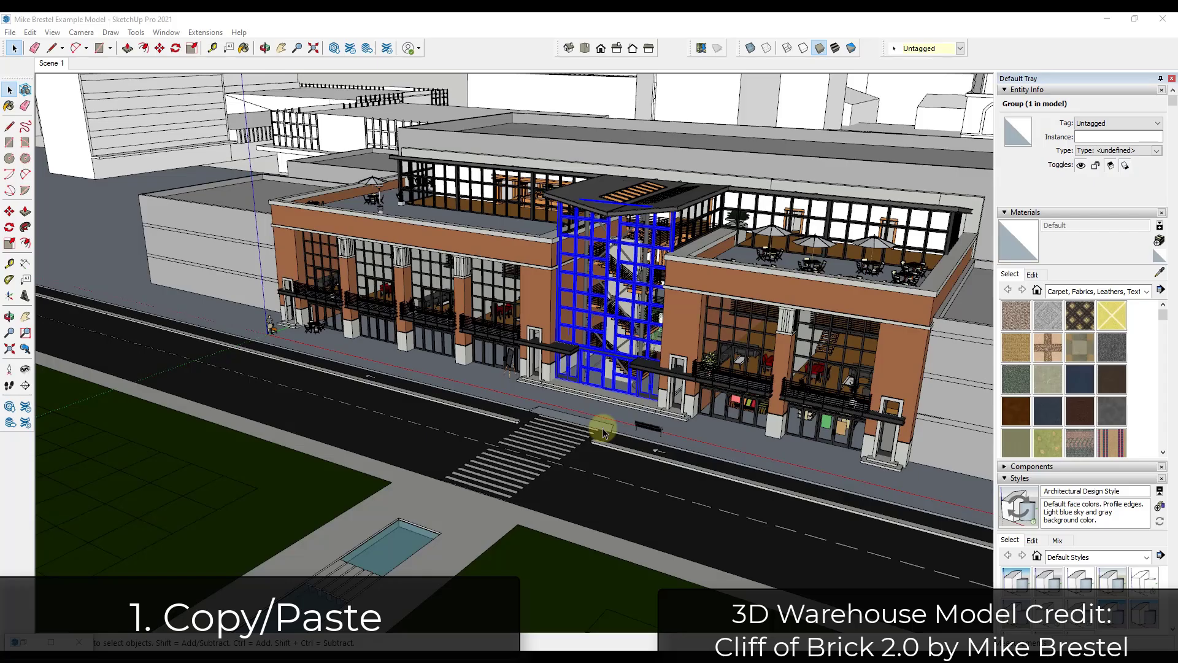
# - Switch to SketchUp and copy the street bench beside the crosswalk to the clipboard
pyautogui.scroll(5, 649, 443)
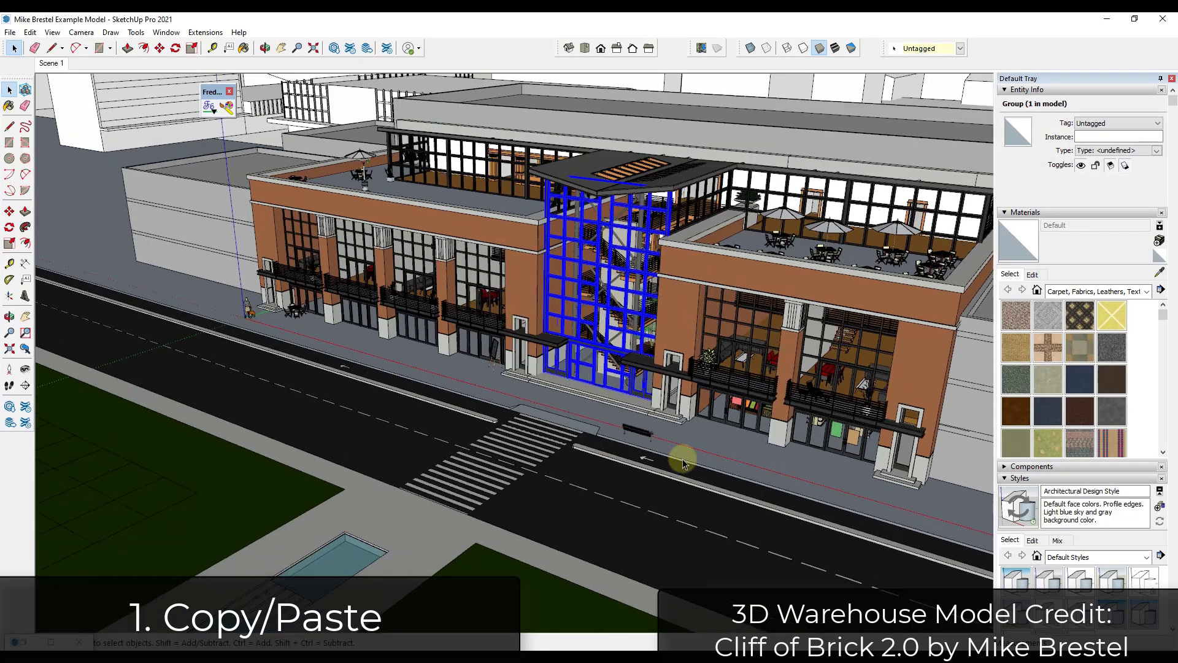
pyautogui.scroll(3, 676, 473)
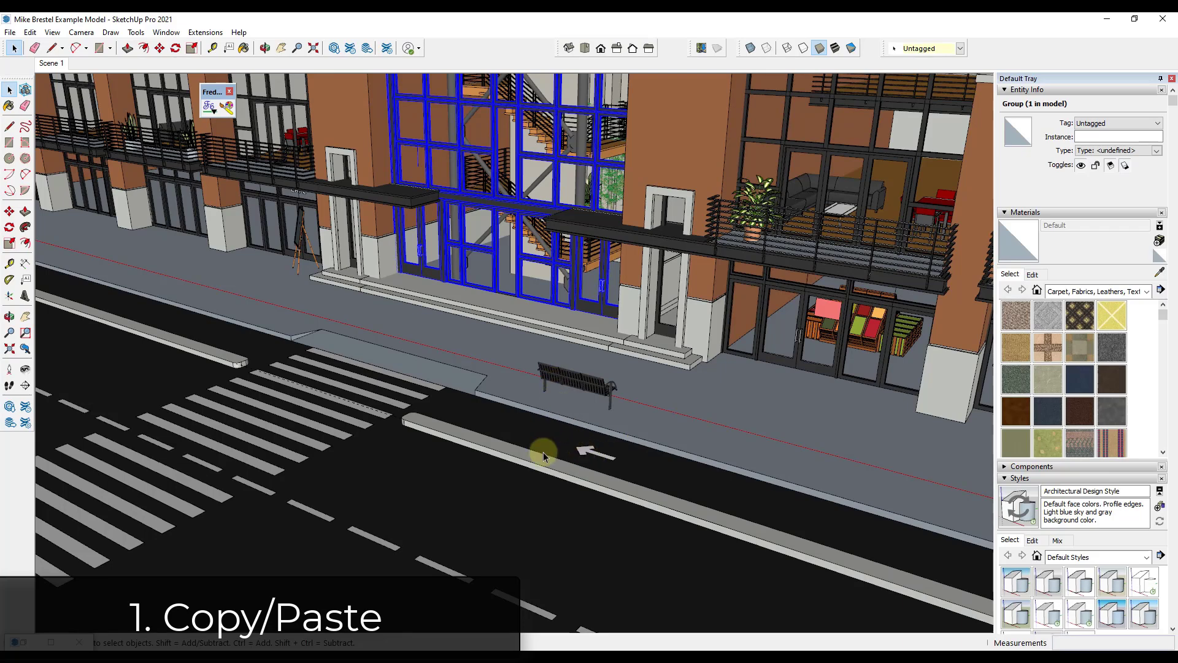
pyautogui.scroll(2, 573, 400)
pyautogui.click(589, 393)
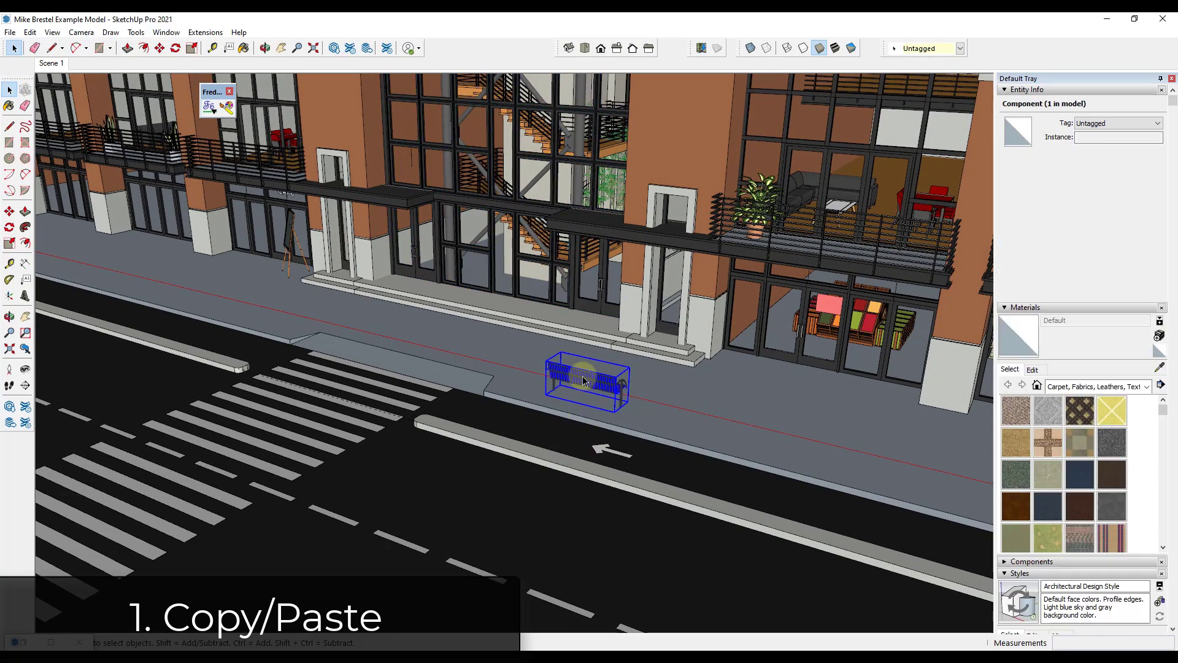
pyautogui.scroll(3, 611, 393)
pyautogui.scroll(3, 607, 396)
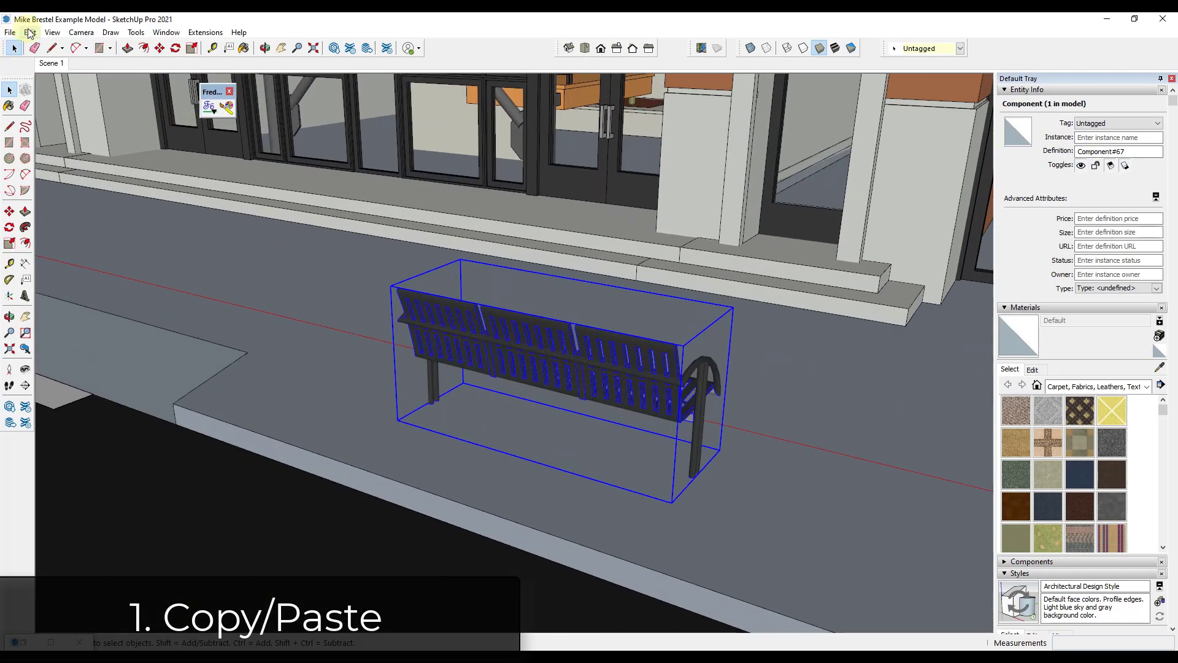
pyautogui.click(29, 32)
pyautogui.click(54, 92)
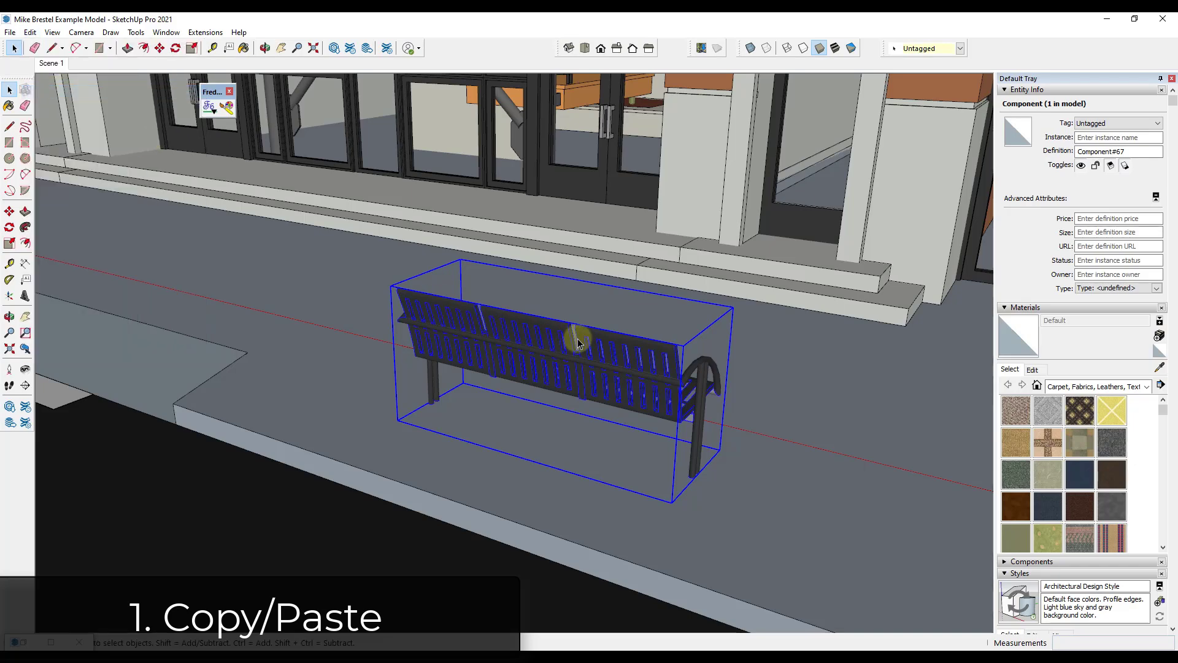
# - Paste a copy of the bench onto the sidewalk on the far side of the crosswalk
pyautogui.scroll(-5, 568, 352)
pyautogui.click(29, 33)
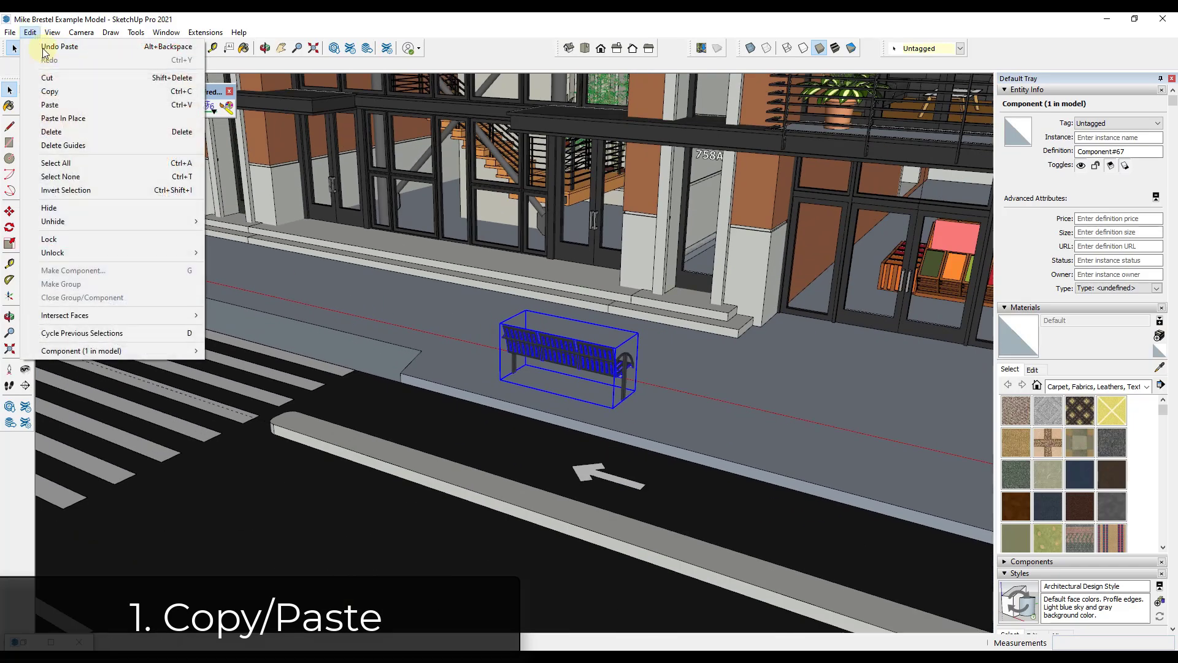
pyautogui.click(73, 104)
pyautogui.click(576, 355)
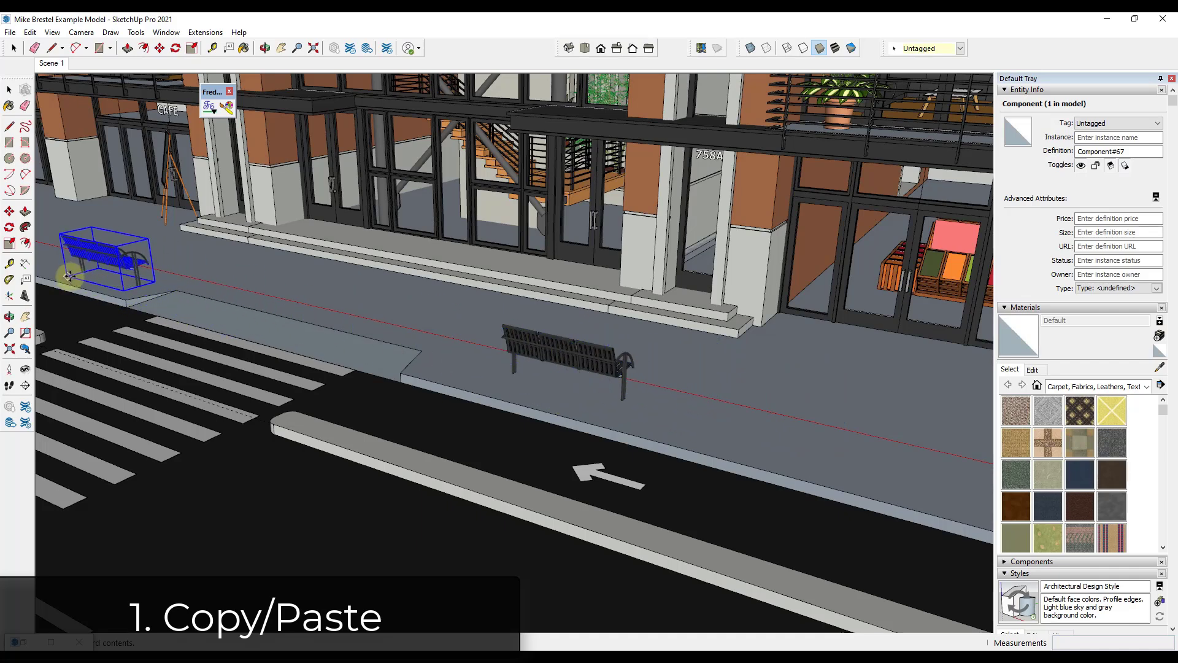
pyautogui.click(69, 275)
# - Rotate the copied hot dog menu sign beside the brick column at the café entrance
pyautogui.scroll(-3, 676, 395)
pyautogui.scroll(4, 342, 302)
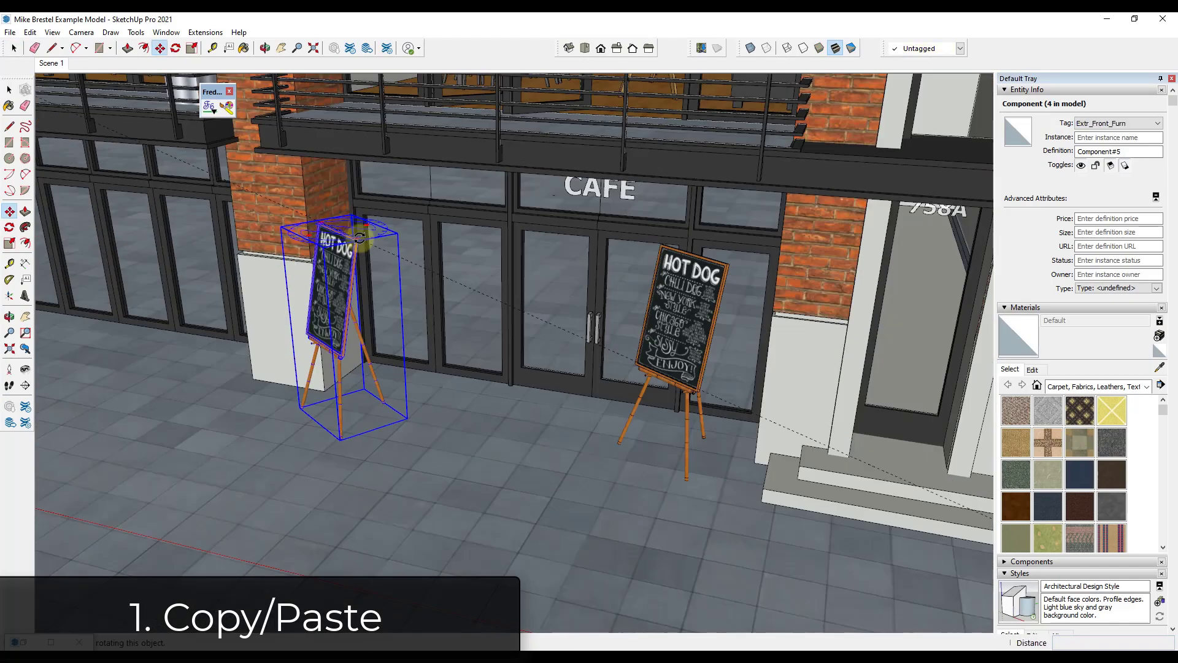
pyautogui.click(417, 218)
pyautogui.press('space')
pyautogui.scroll(-8, 520, 460)
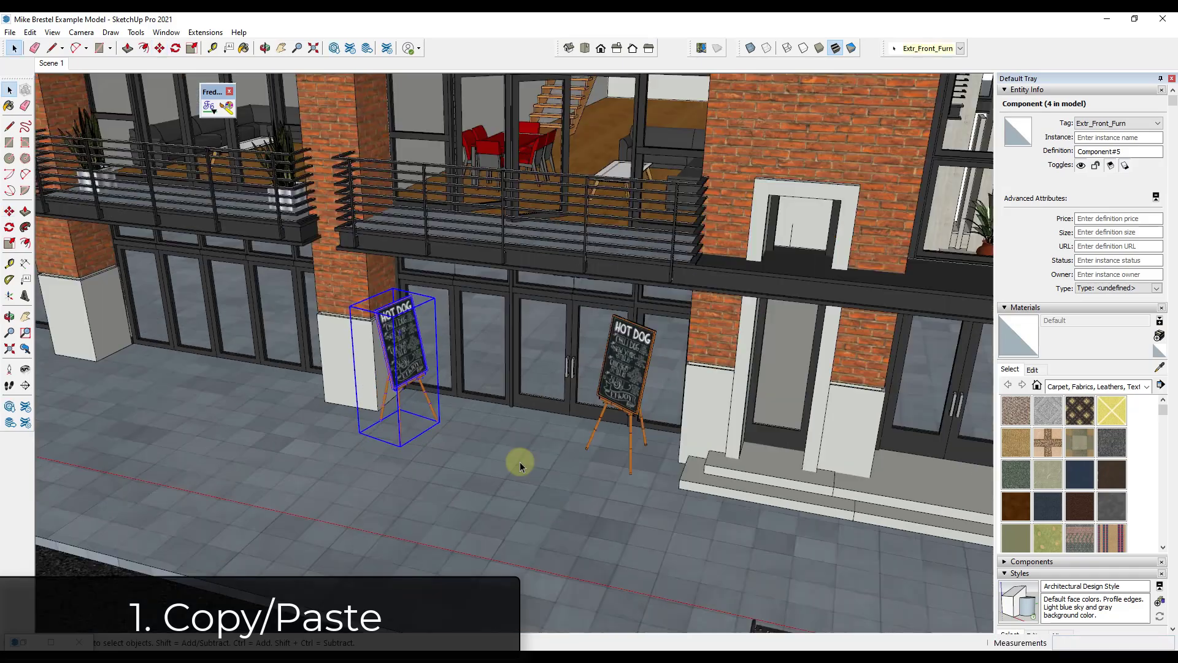
# - Close the floating Fredo toolbar and explode the group of table sets on the rooftop terrace
pyautogui.scroll(10, 168, 158)
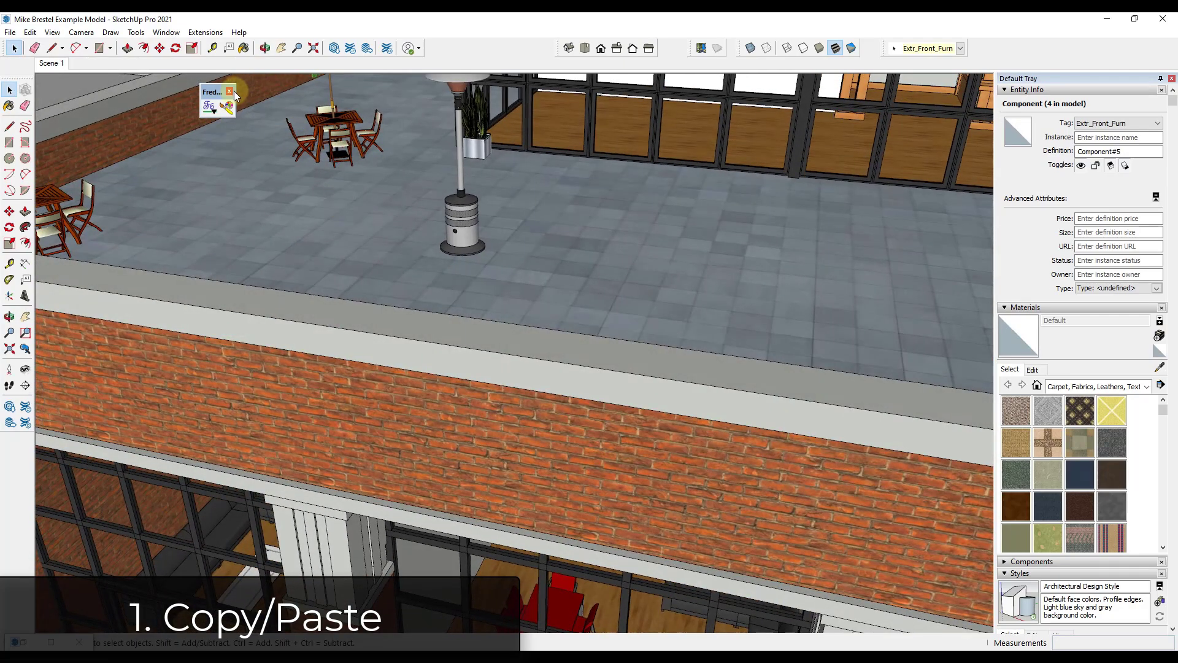
pyautogui.click(230, 91)
pyautogui.scroll(-3, 533, 180)
pyautogui.scroll(3, 534, 181)
pyautogui.click(196, 212)
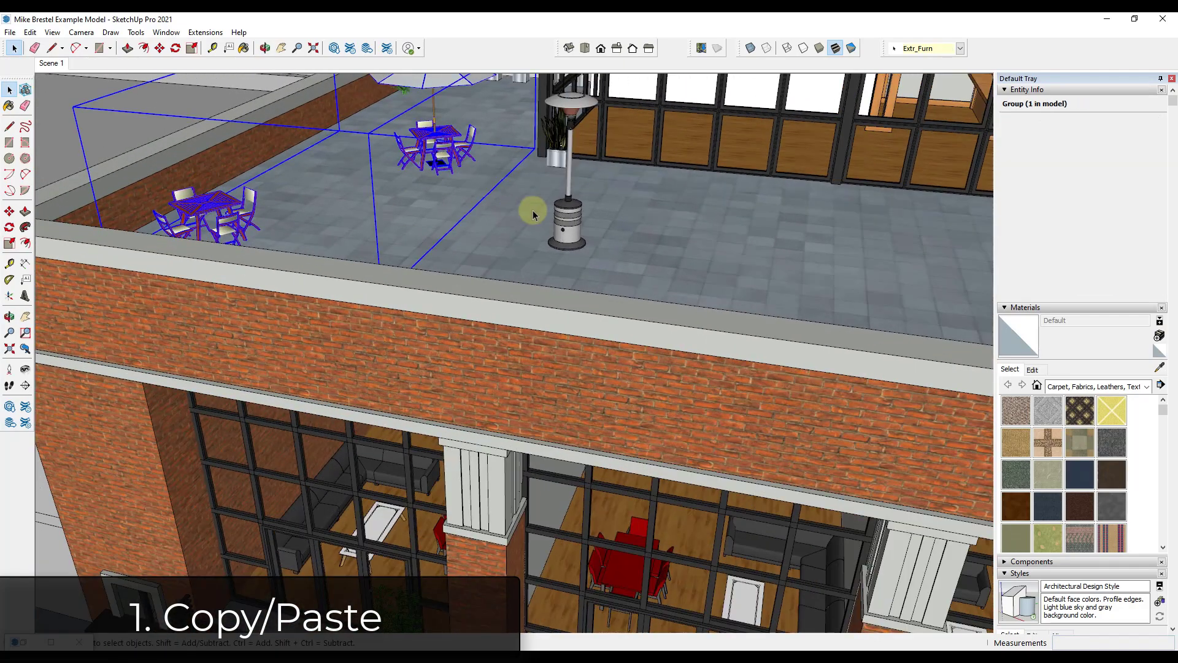
pyautogui.scroll(-3, 331, 168)
pyautogui.rightClick(335, 265)
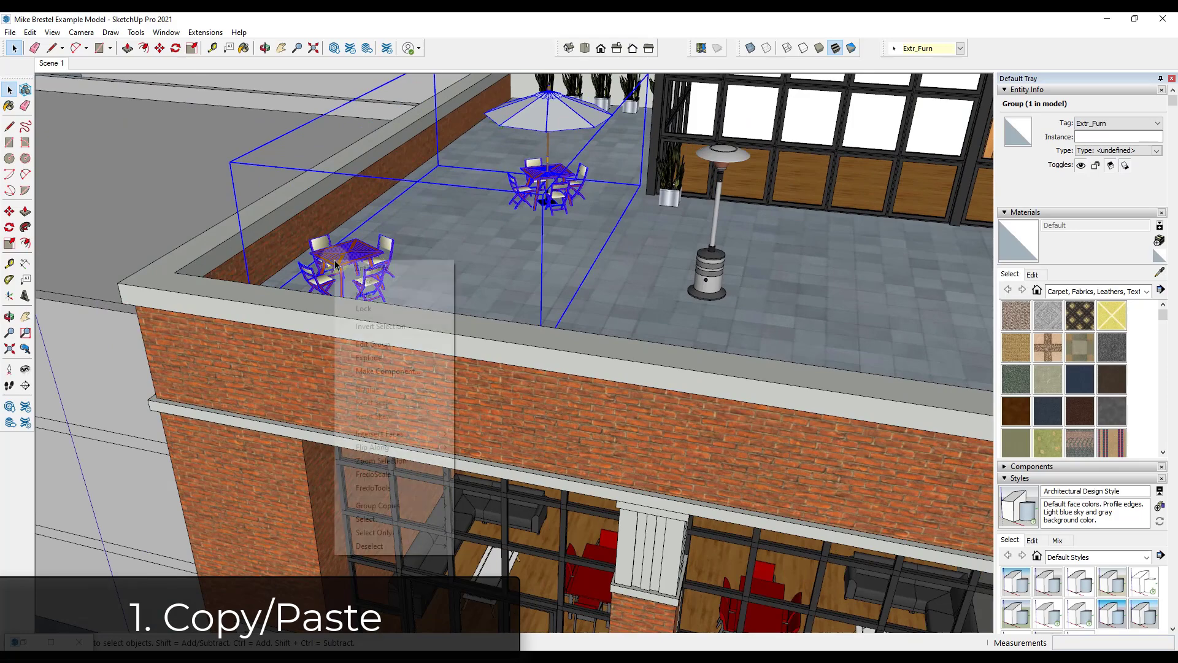
pyautogui.click(374, 357)
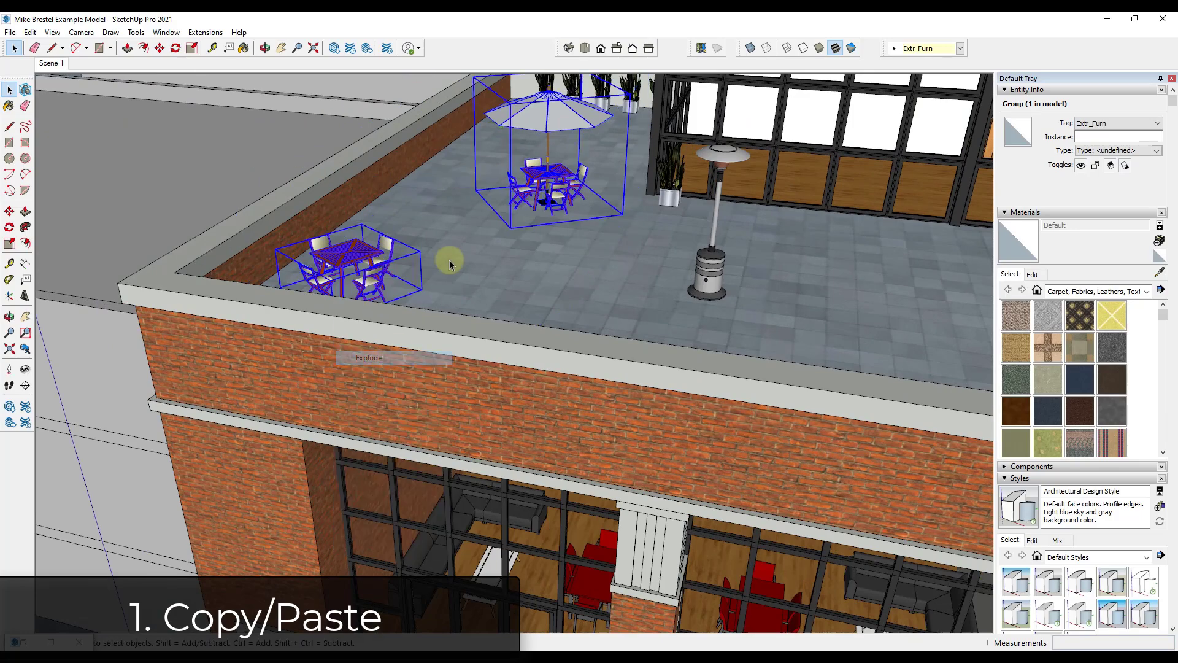
# - Copy only the umbrella table set with the Move tool, placing the copy beside the patio heater
pyautogui.scroll(5, 469, 234)
pyautogui.moveTo(521, 202); pyautogui.dragTo(572, 173, button='middle')
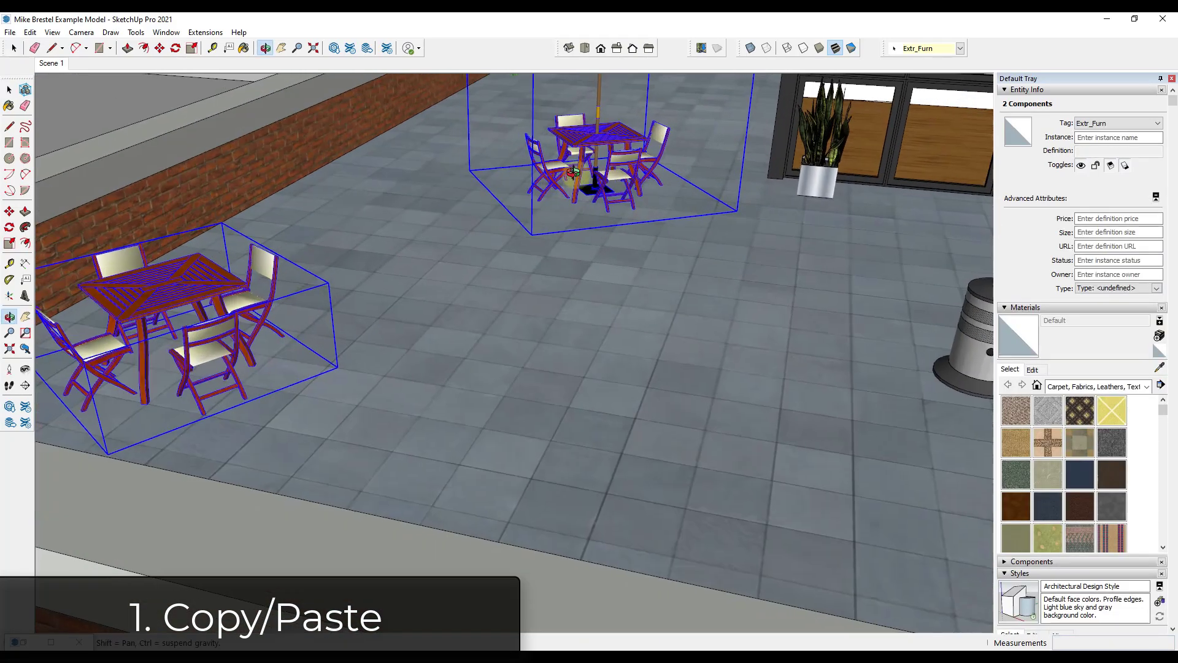
pyautogui.press('space')
pyautogui.click(572, 173)
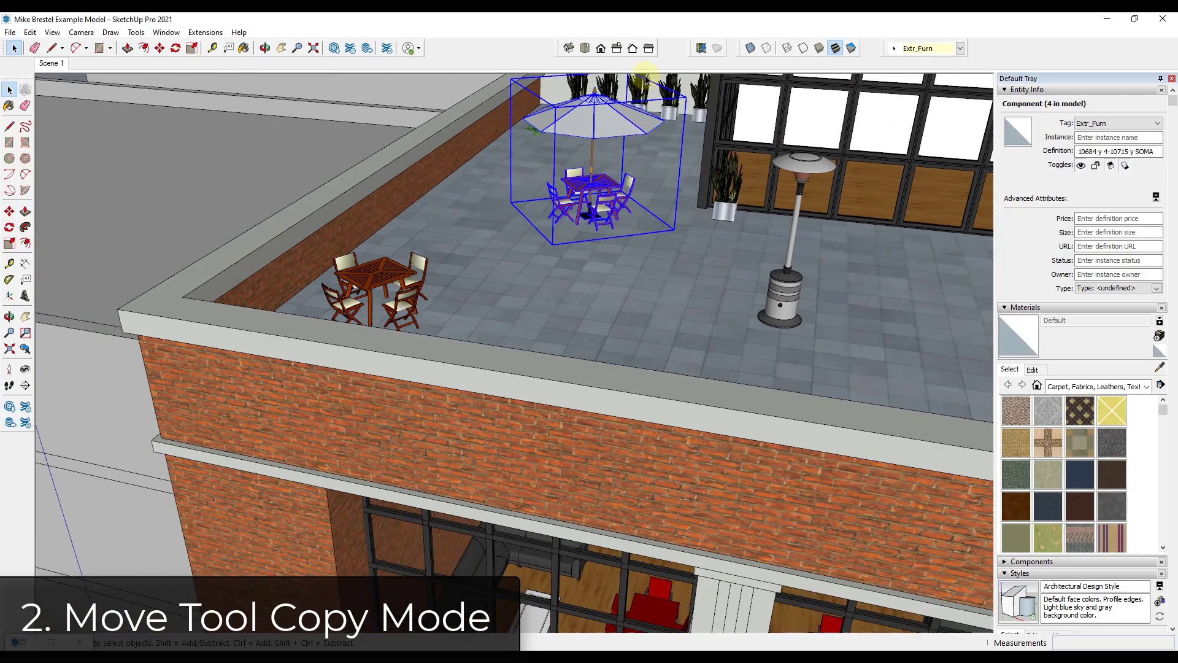
pyautogui.scroll(3, 642, 77)
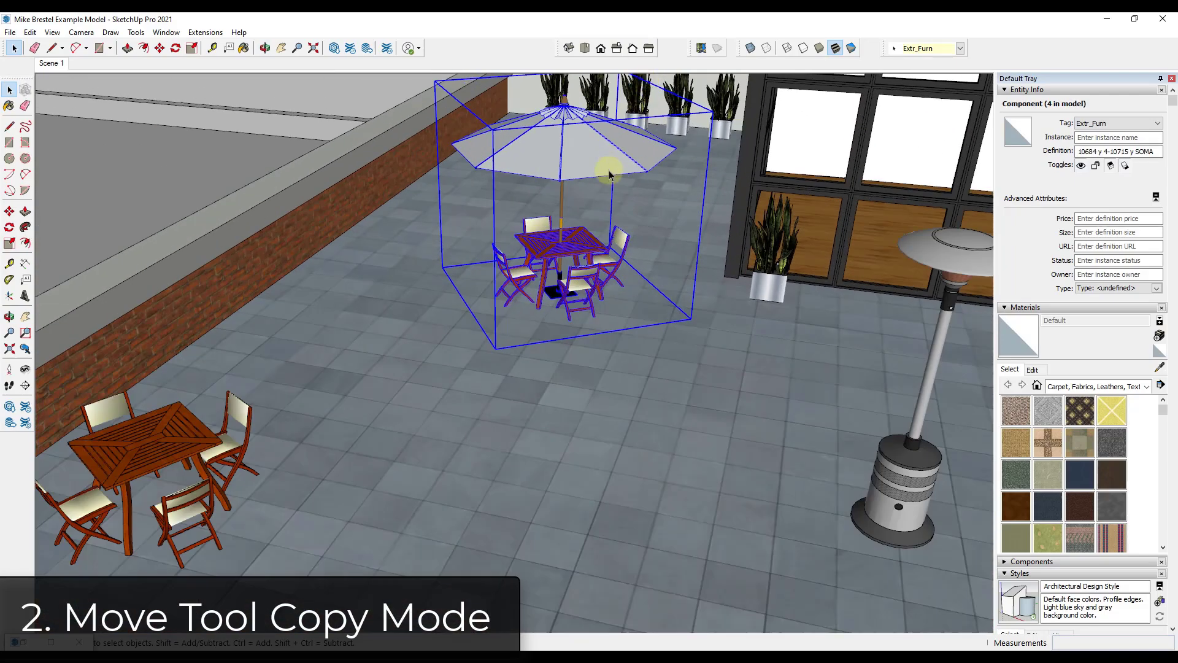
pyautogui.press('m')
pyautogui.press('ctrl')
pyautogui.click(558, 302)
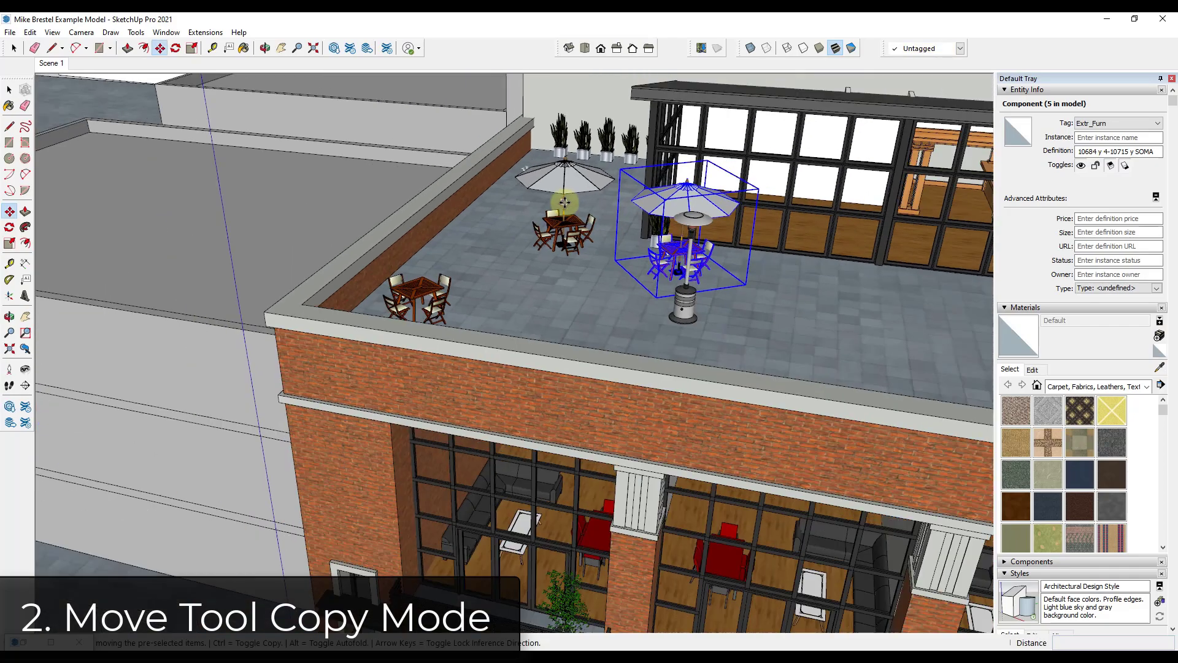
# - Copy the original umbrella table set with the Move tool about 15' 9" toward the potted plants at the terrace's back wall
pyautogui.scroll(5, 514, 353)
pyautogui.press('space')
pyautogui.click(618, 181)
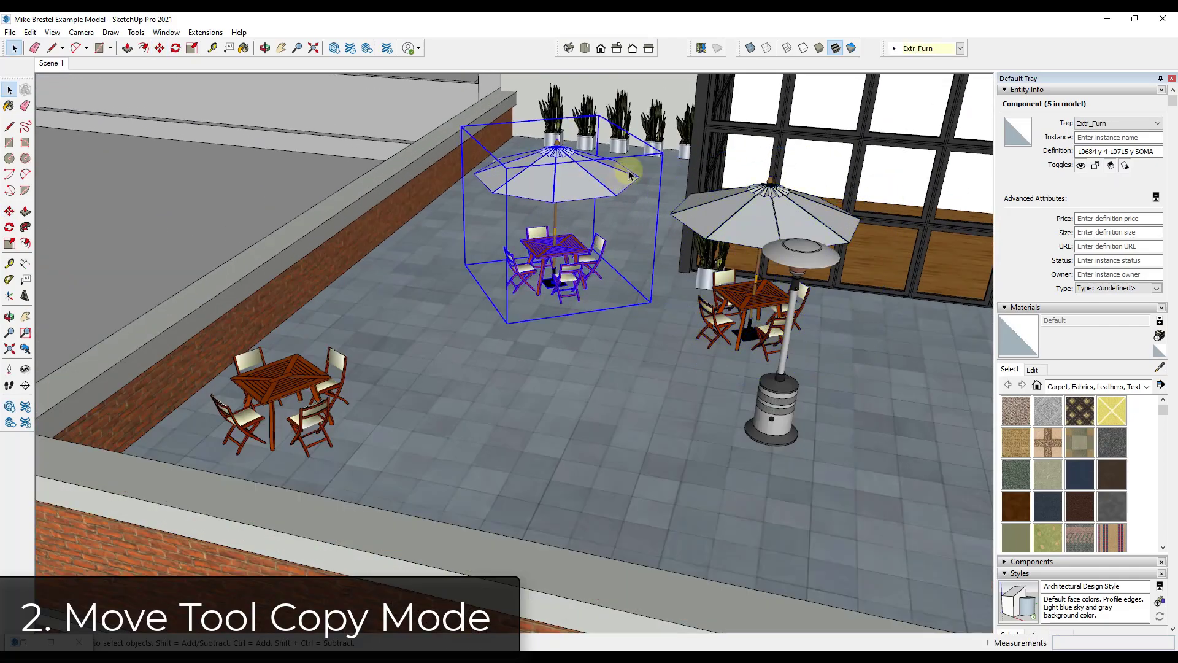
pyautogui.scroll(3, 617, 202)
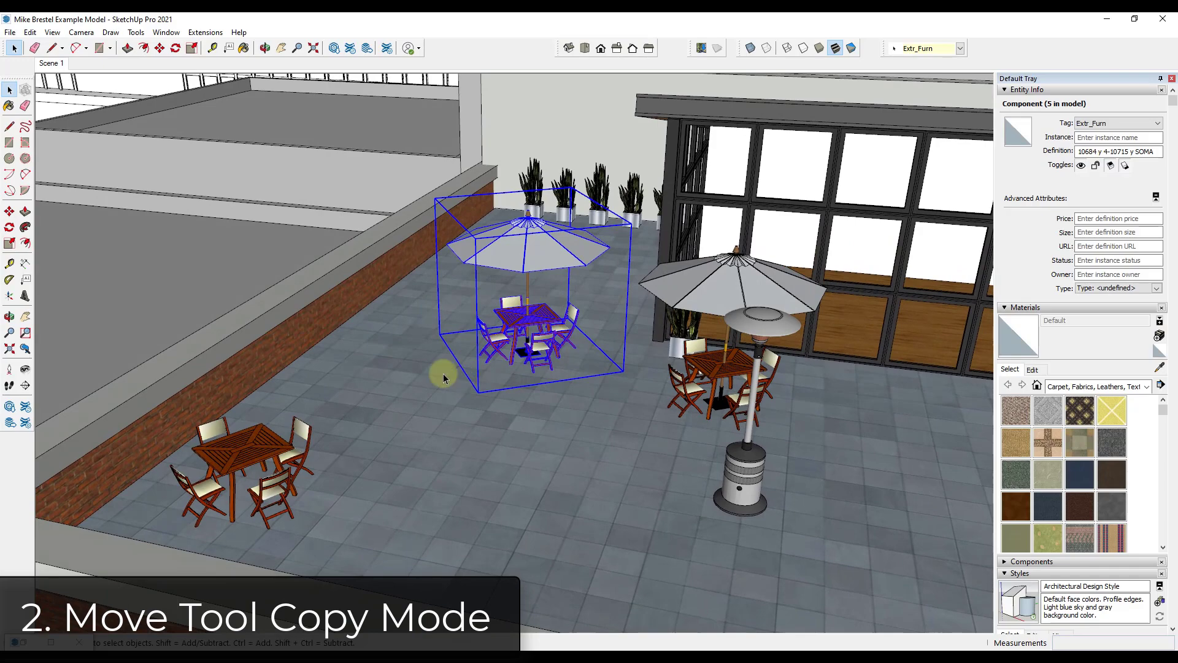
pyautogui.scroll(4, 443, 377)
pyautogui.scroll(-2, 828, 337)
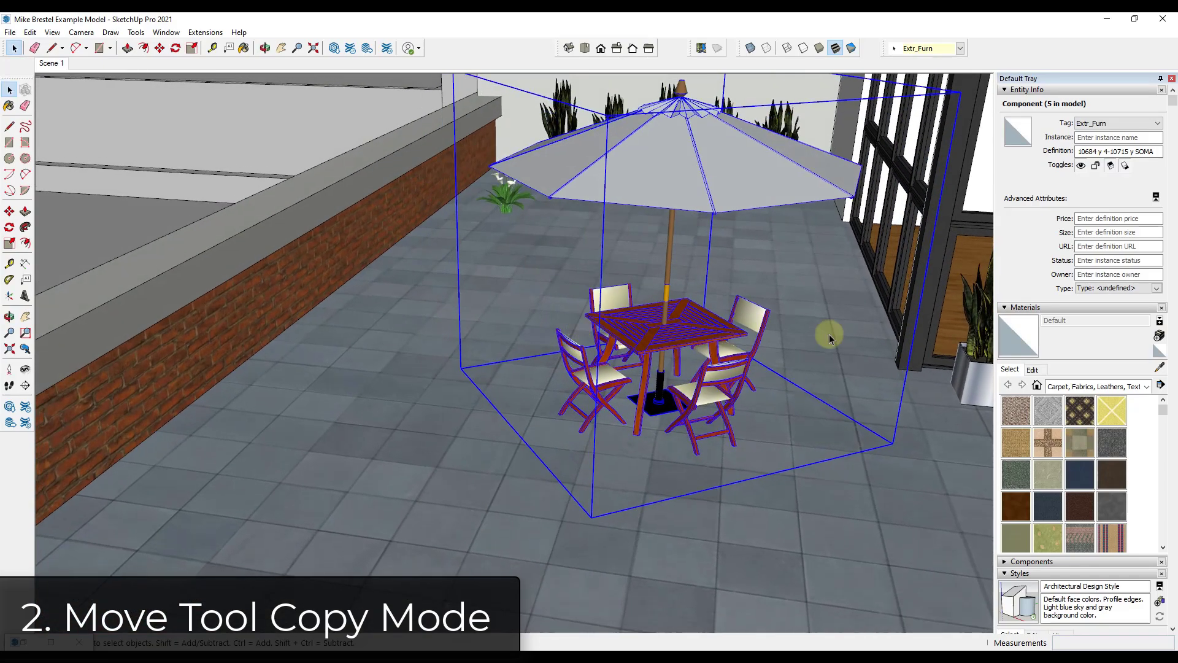
pyautogui.moveTo(828, 337); pyautogui.dragTo(742, 337, button='middle')
pyautogui.scroll(2, 748, 344)
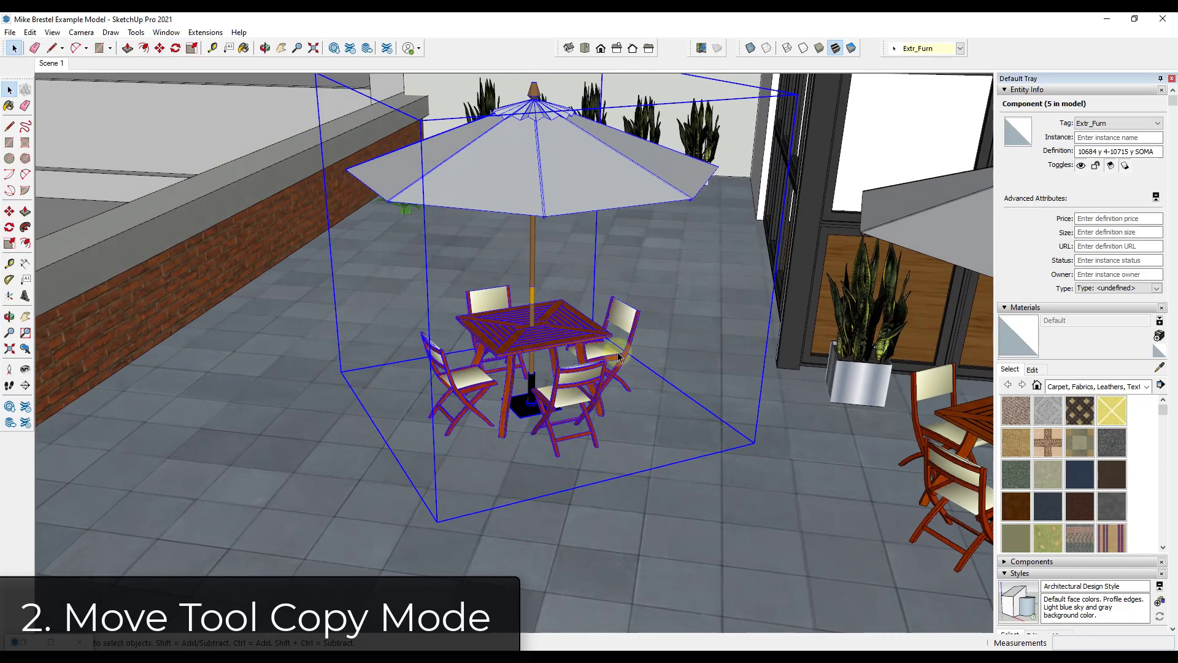
pyautogui.press('m')
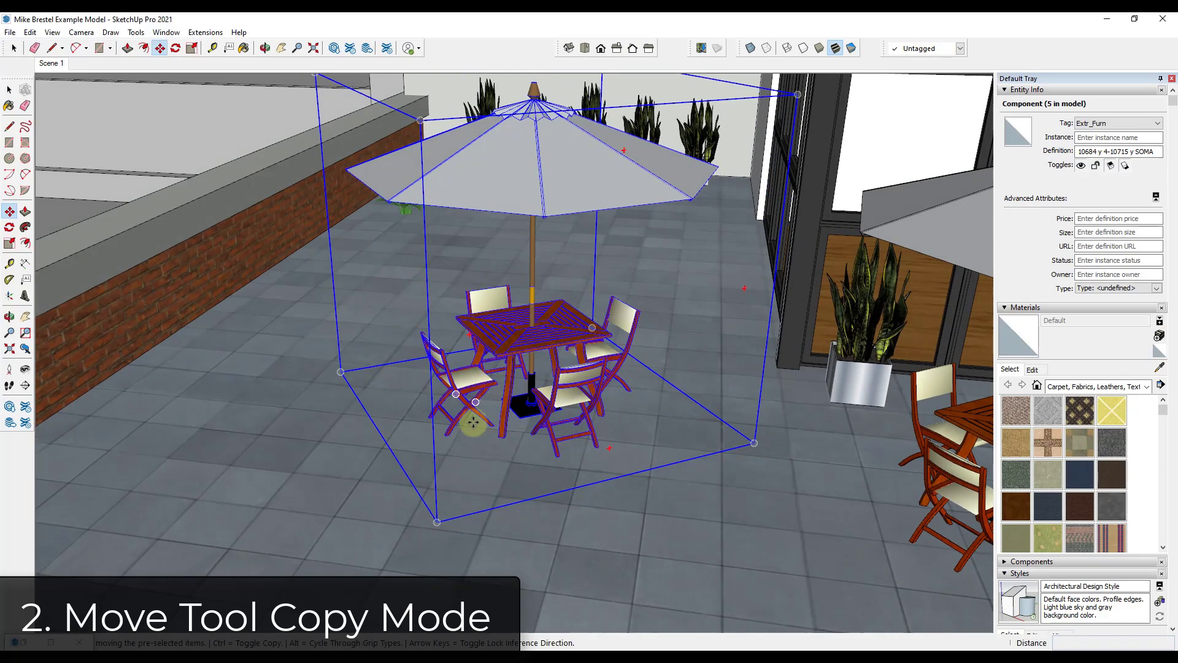
pyautogui.click(447, 434)
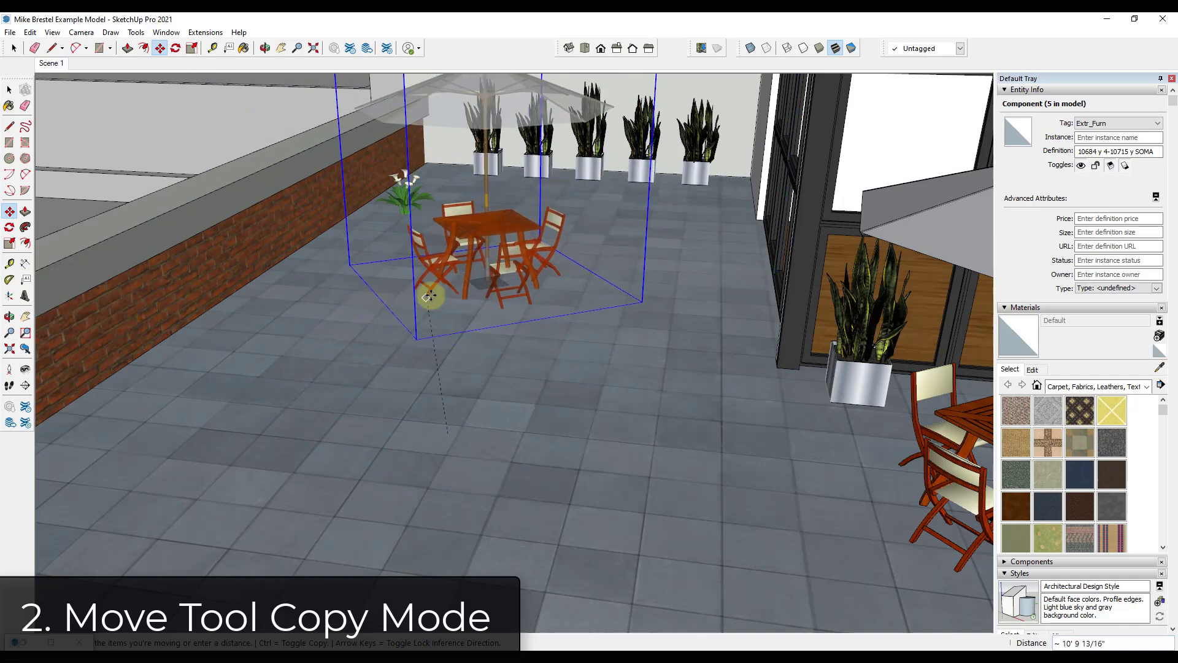
pyautogui.press('ctrl')
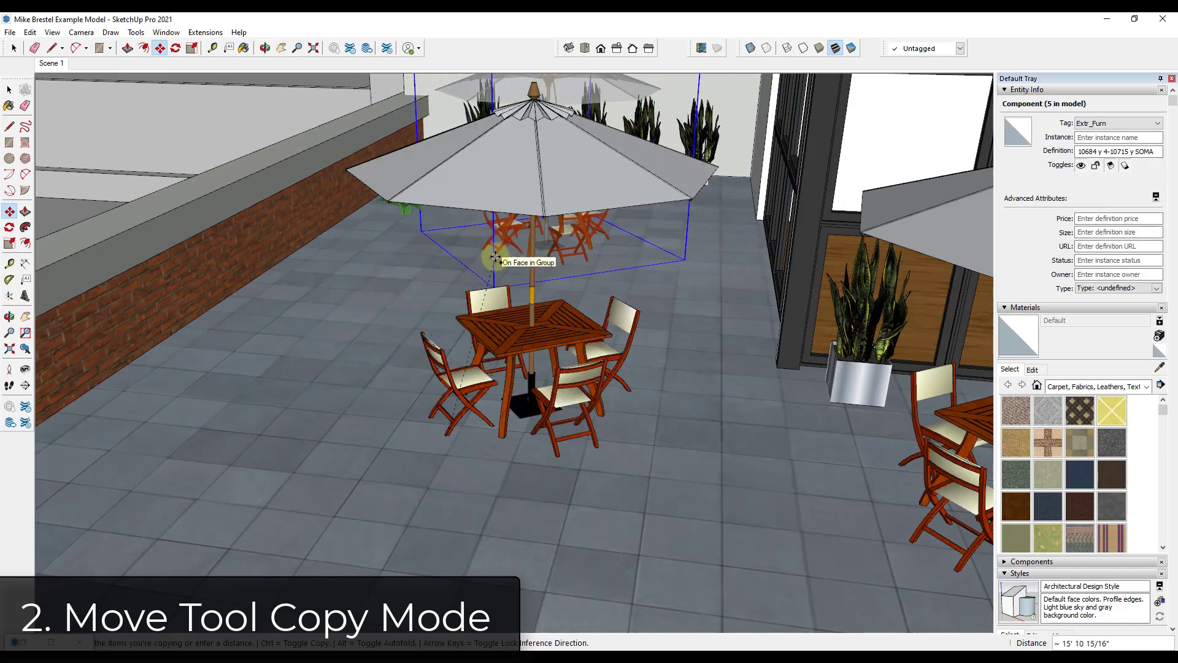
pyautogui.click(494, 258)
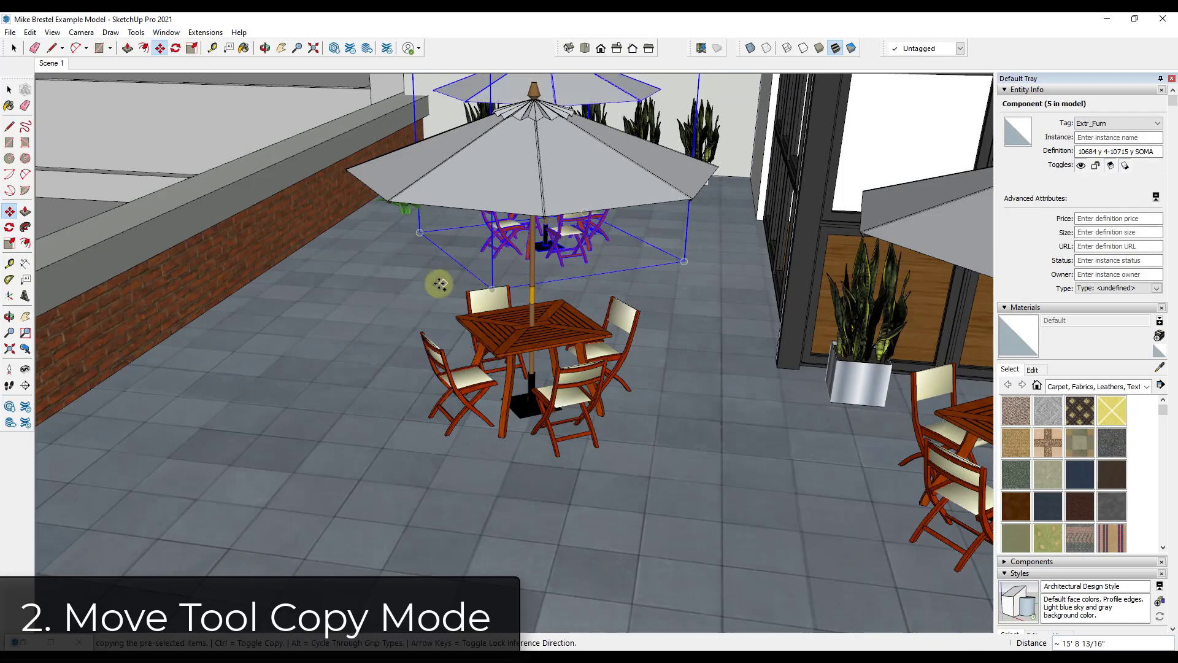
pyautogui.scroll(-5, 440, 281)
pyautogui.scroll(4, 442, 255)
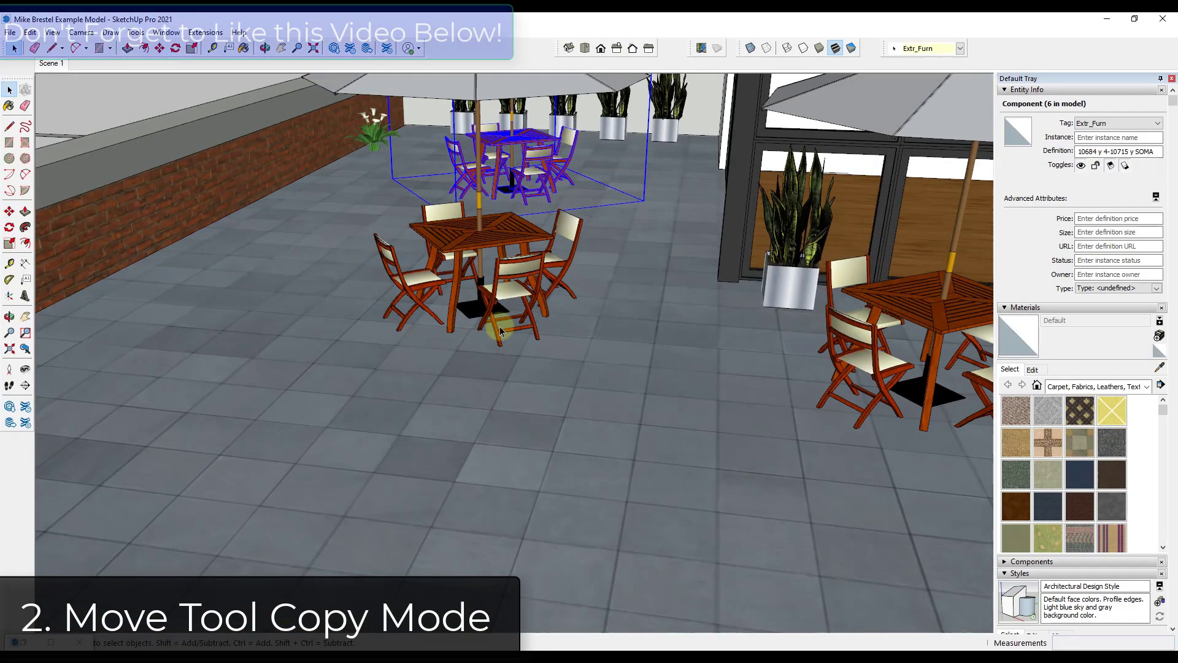
# - Copy the middle umbrella table set with the Move tool, placing the copy beyond the patio heater in front of the glass wall
pyautogui.press('space')
pyautogui.click(491, 335)
pyautogui.scroll(-3, 485, 338)
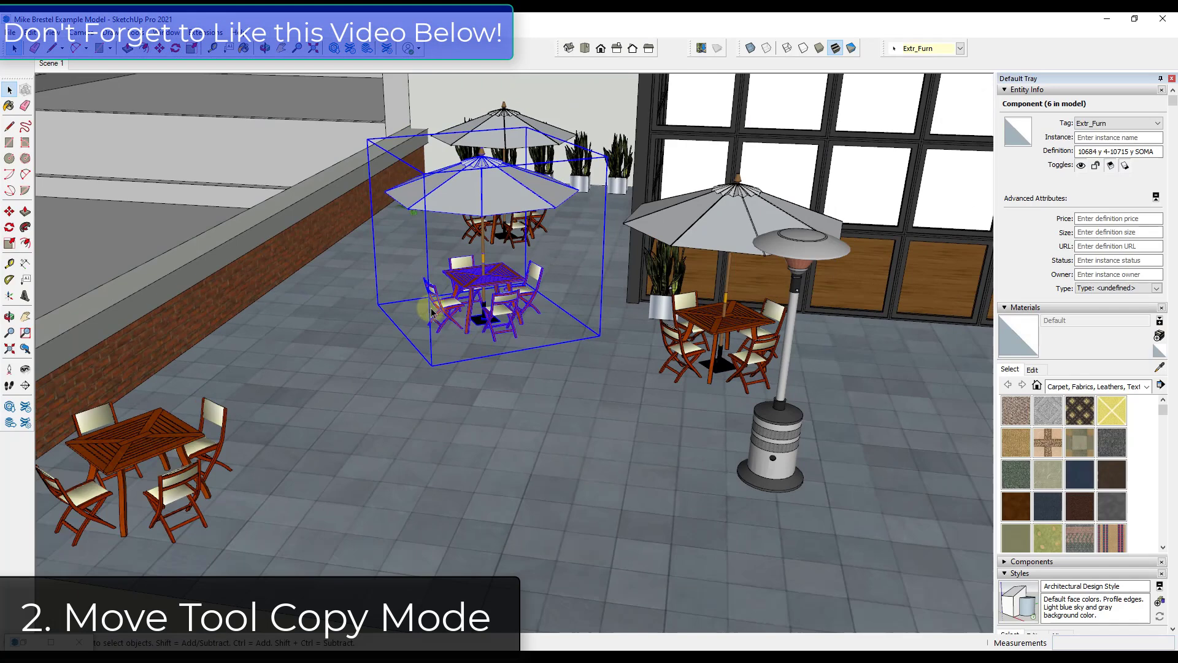
pyautogui.press('m')
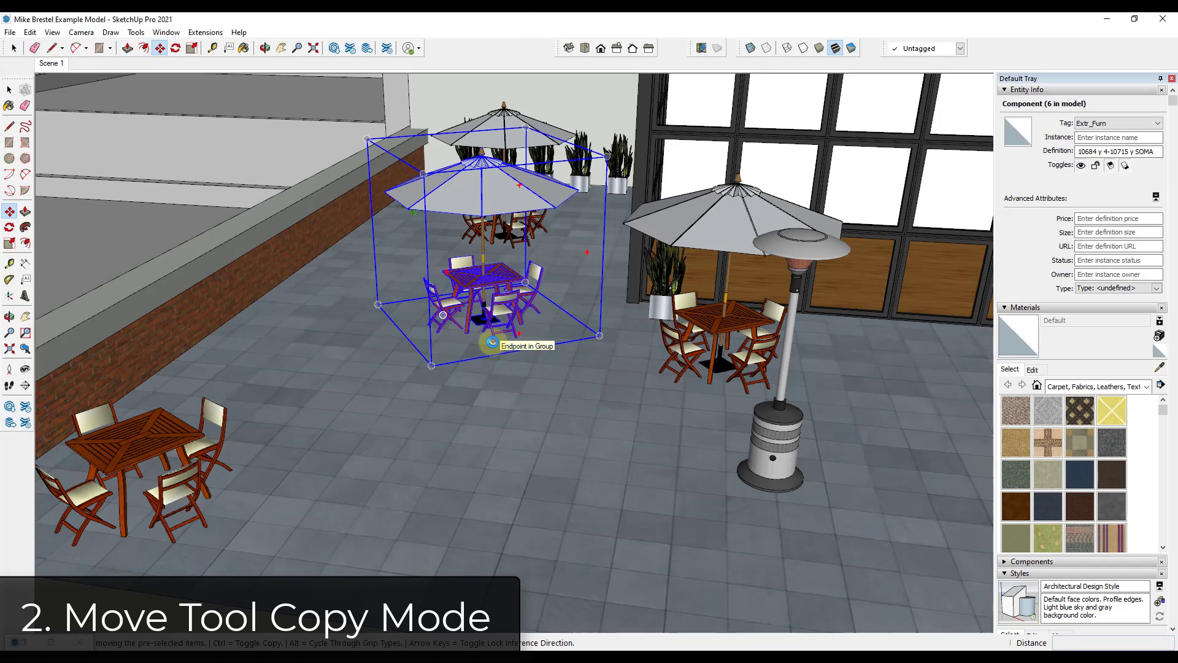
pyautogui.press('ctrl')
pyautogui.click(492, 342)
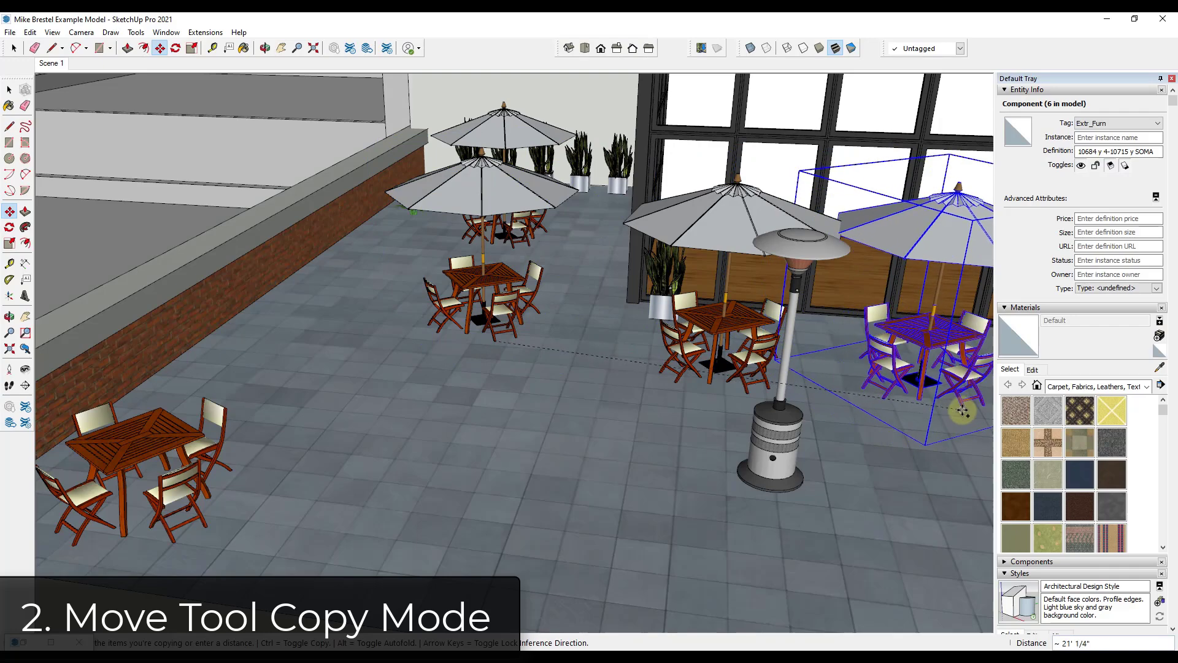
pyautogui.moveTo(955, 408); pyautogui.dragTo(584, 395, button='middle')
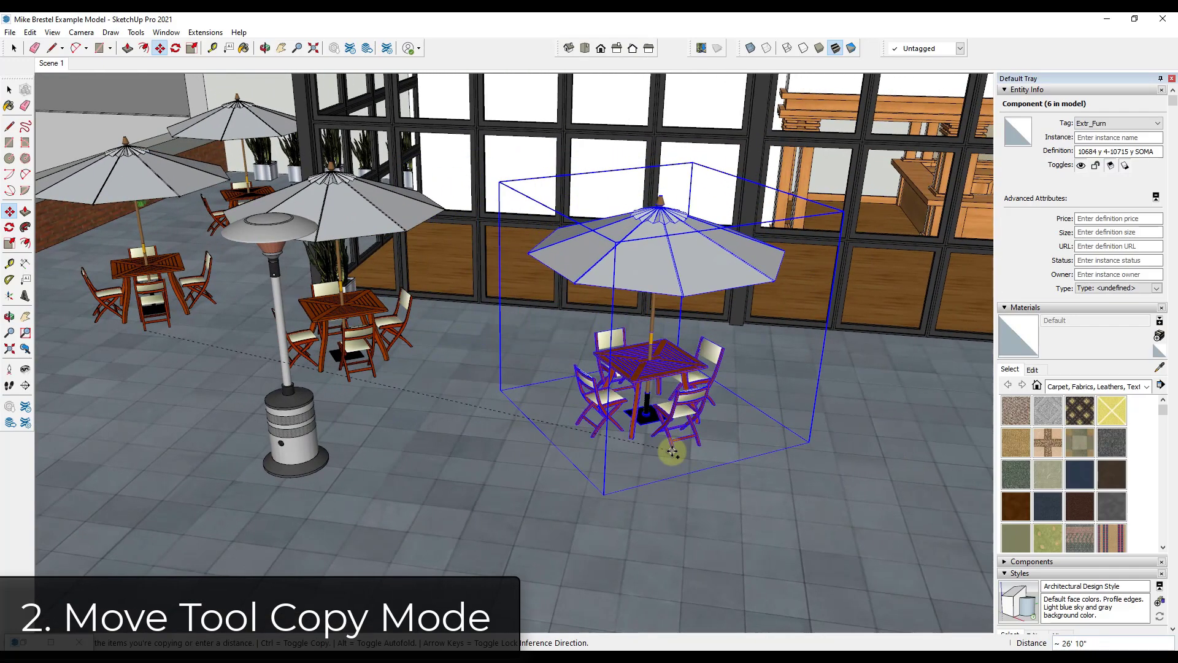
pyautogui.click(632, 408)
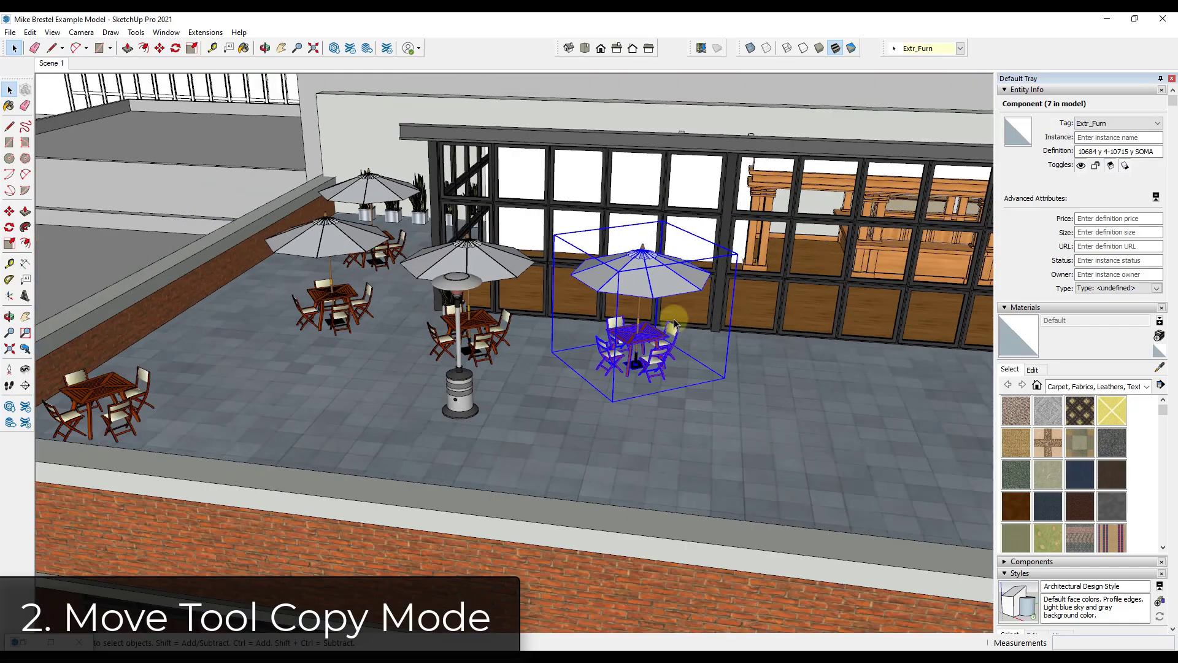
pyautogui.scroll(-5, 674, 323)
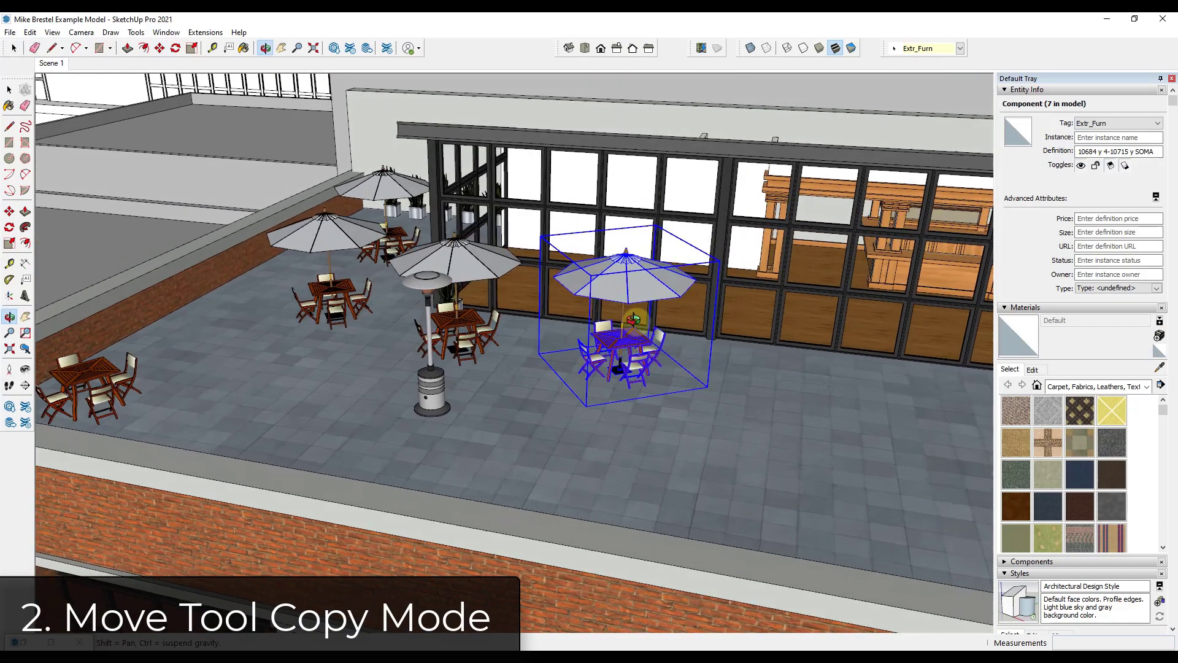
# - Copy the table set without an umbrella about 11' across the terrace with the Move tool
pyautogui.click(243, 370)
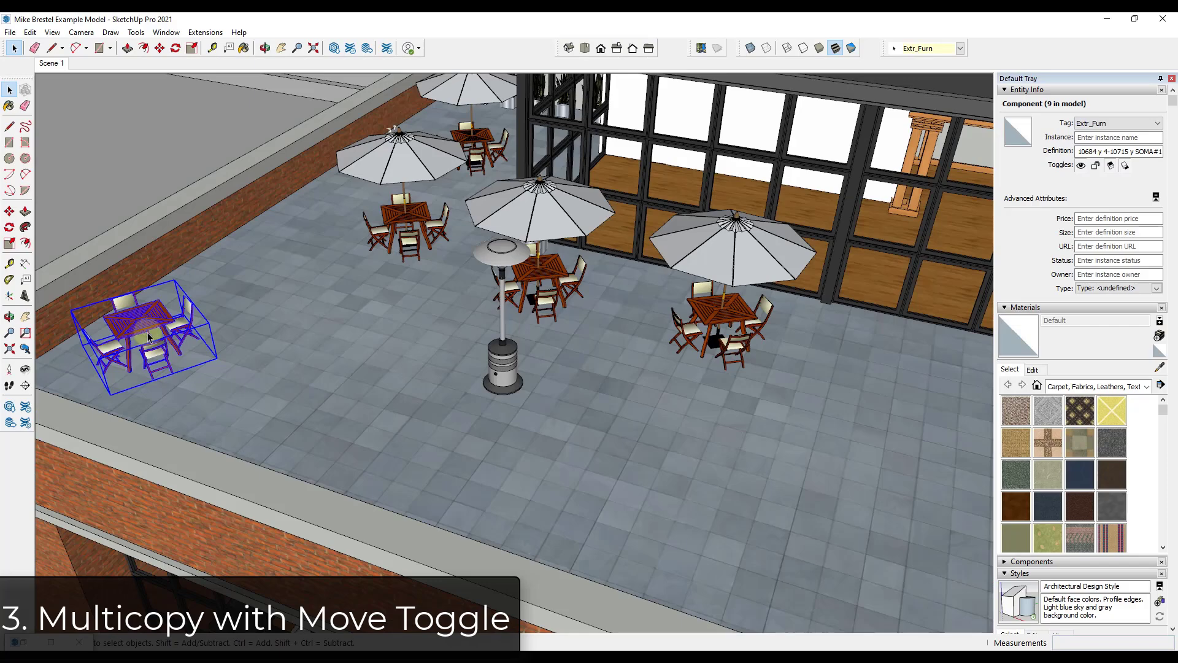
pyautogui.scroll(2, 166, 369)
pyautogui.scroll(1, 165, 368)
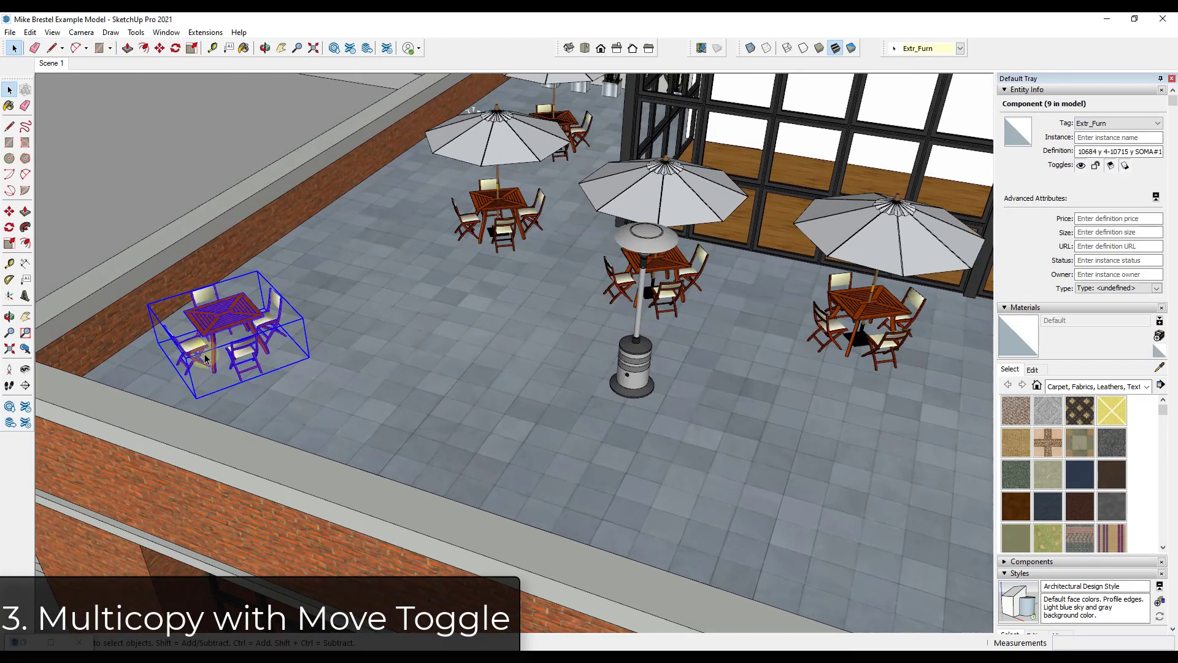
pyautogui.press('m')
pyautogui.scroll(5, 246, 396)
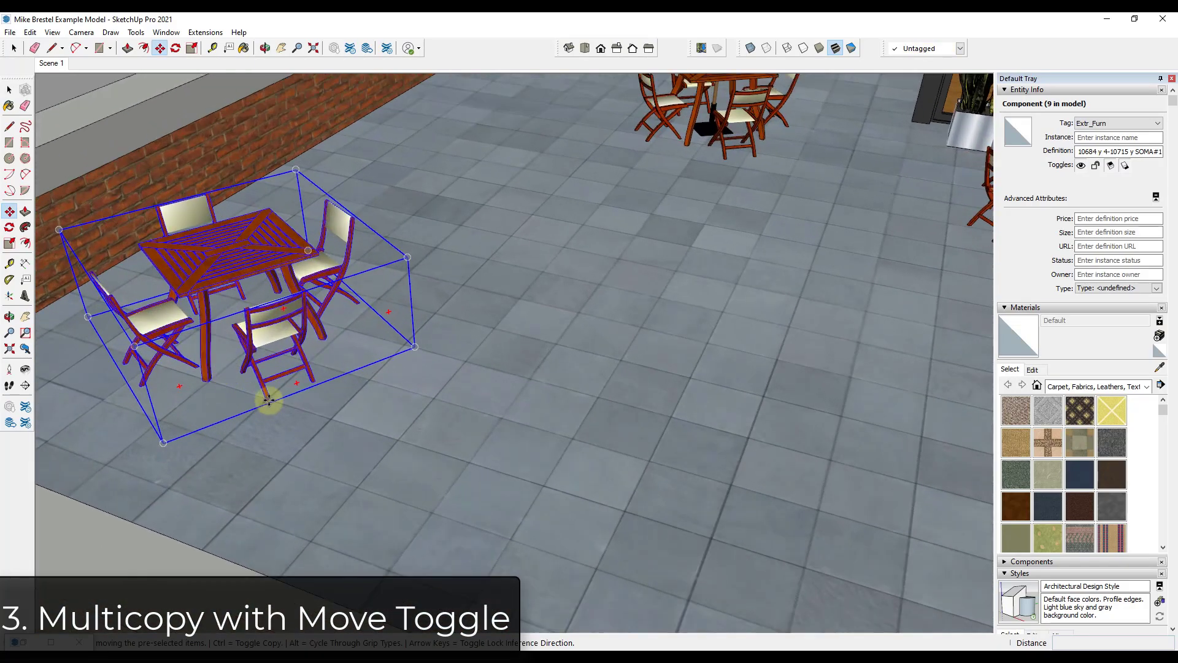
pyautogui.scroll(-5, 269, 400)
pyautogui.click(269, 398)
pyautogui.press('ctrl')
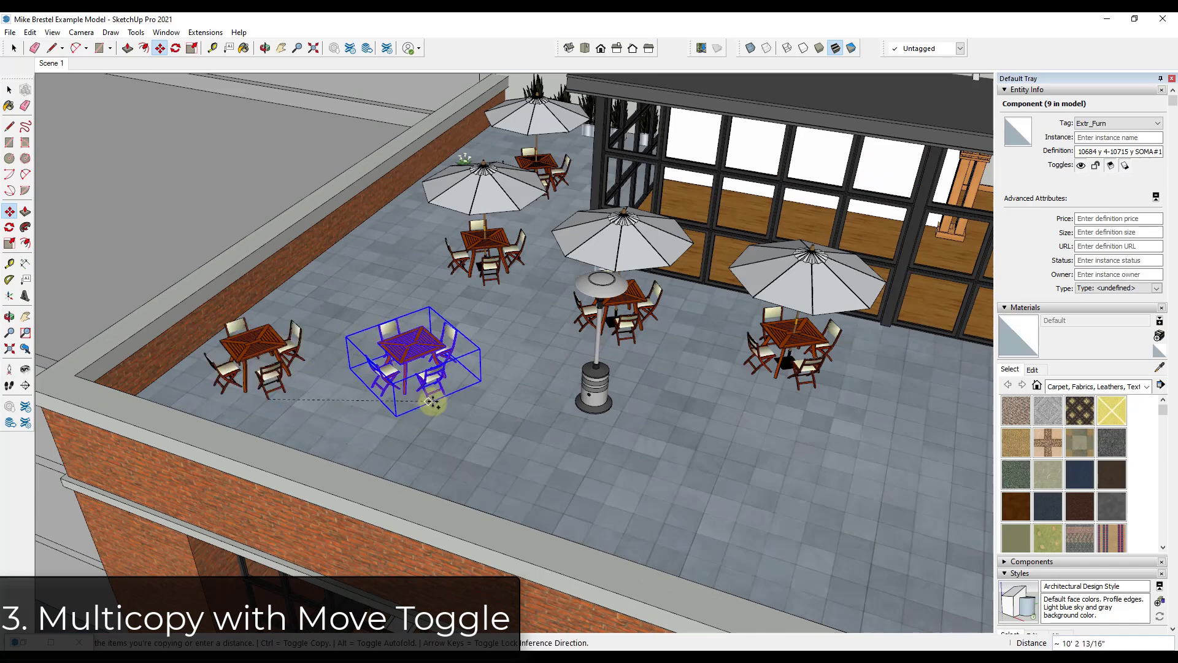
pyautogui.click(445, 403)
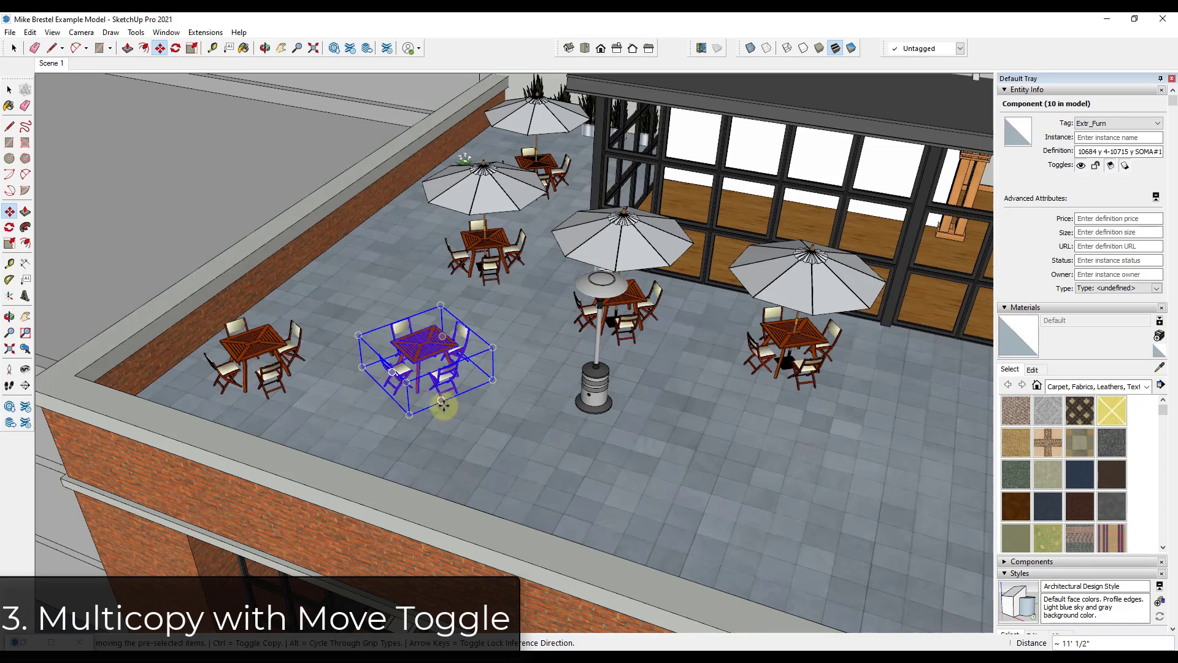
# - Place three more copies of the umbrella-less table set along the parapet and near the umbrella tables in repeated copy mode
pyautogui.click(441, 403)
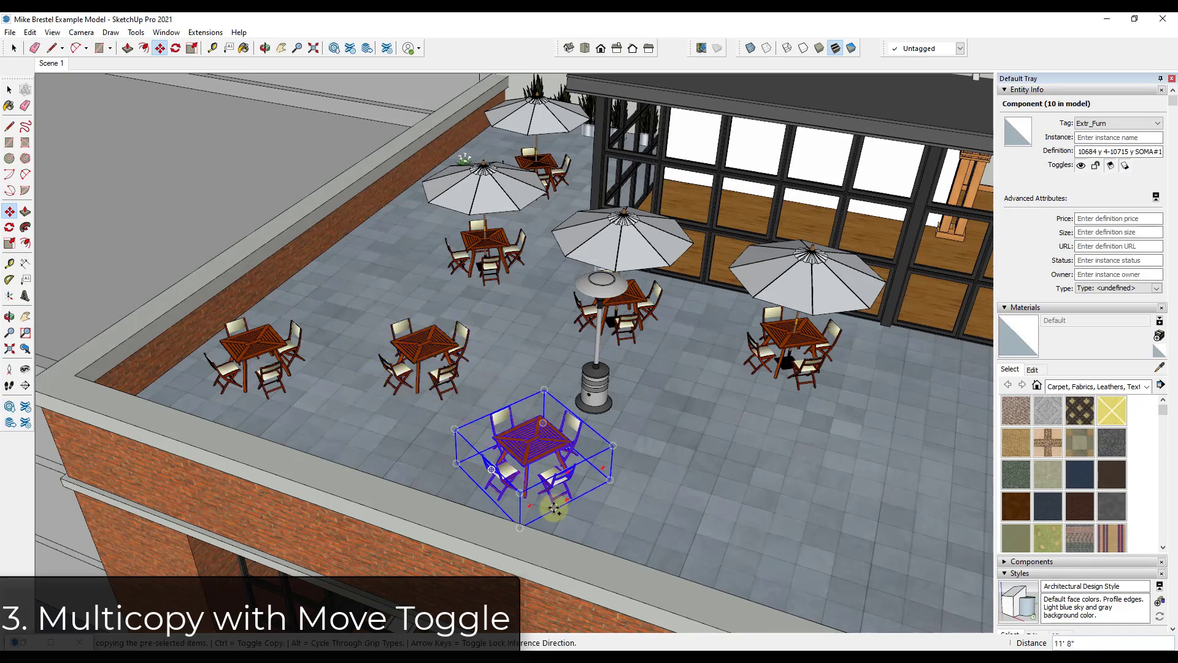
pyautogui.click(554, 506)
pyautogui.click(554, 506)
pyautogui.click(755, 505)
pyautogui.keyDown('shift'); pyautogui.moveTo(755, 505); pyautogui.dragTo(396, 359, button='middle'); pyautogui.keyUp('shift')
pyautogui.click(354, 384)
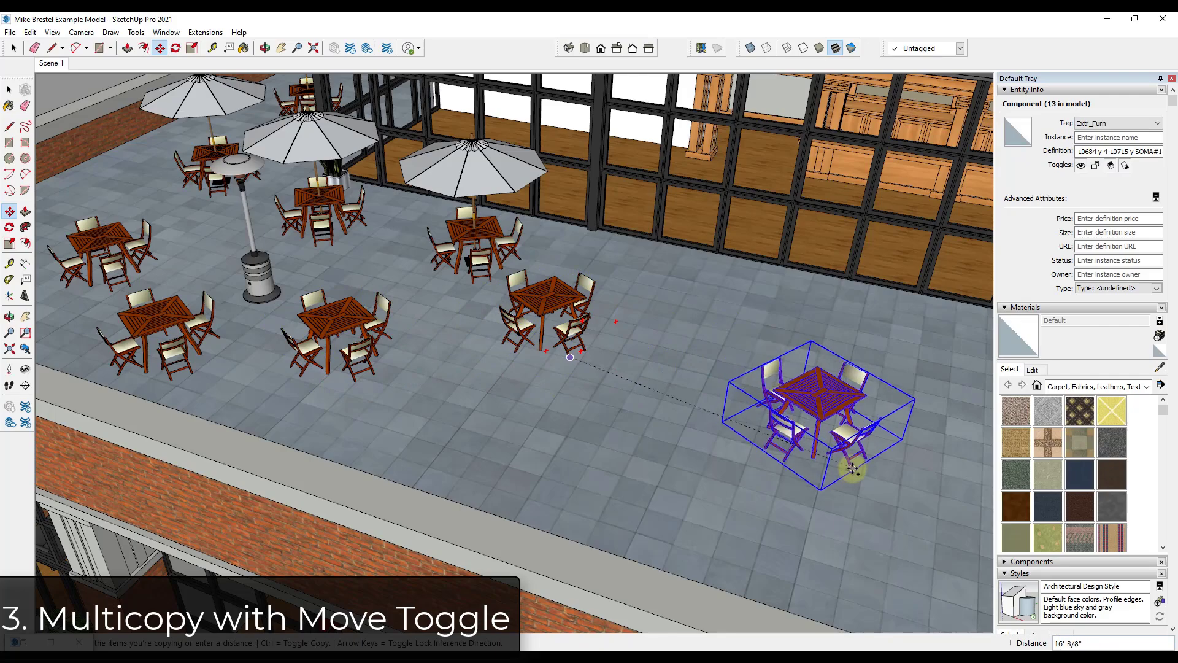
# - Place three further copies of the umbrella-less table set across the open terrace toward the potted plant at its far end
pyautogui.click(831, 469)
pyautogui.moveTo(832, 469); pyautogui.dragTo(448, 415, button='middle')
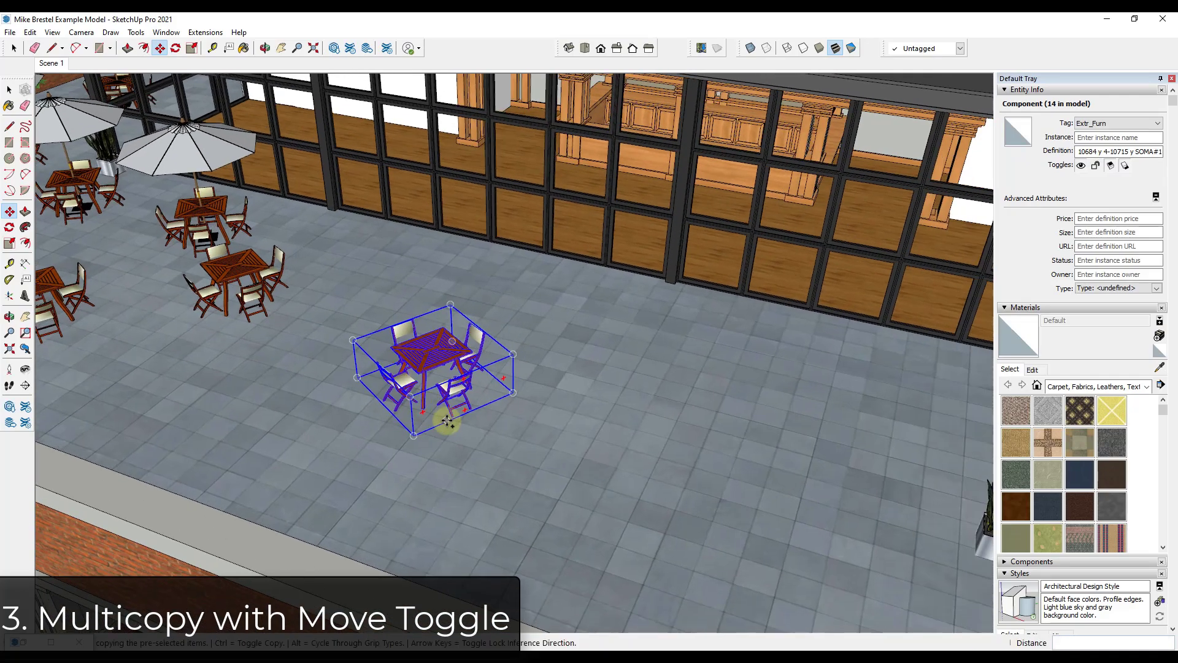
pyautogui.click(447, 416)
pyautogui.moveTo(790, 415); pyautogui.dragTo(517, 391, button='middle')
pyautogui.scroll(-3, 517, 391)
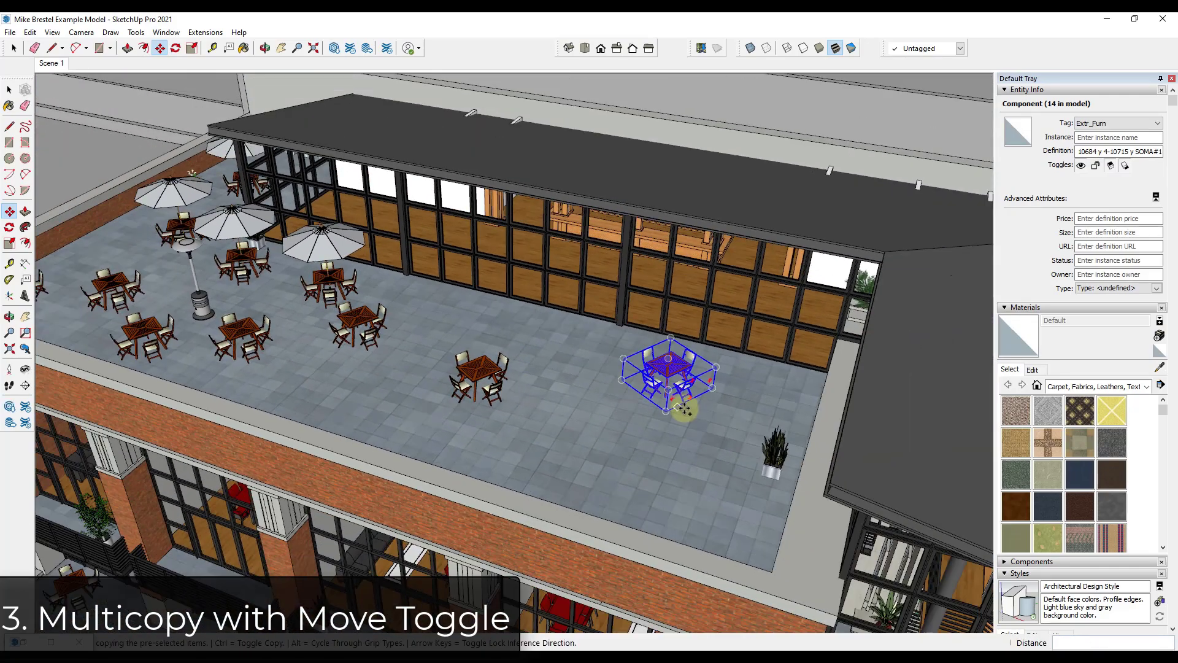
pyautogui.click(675, 402)
pyautogui.click(679, 482)
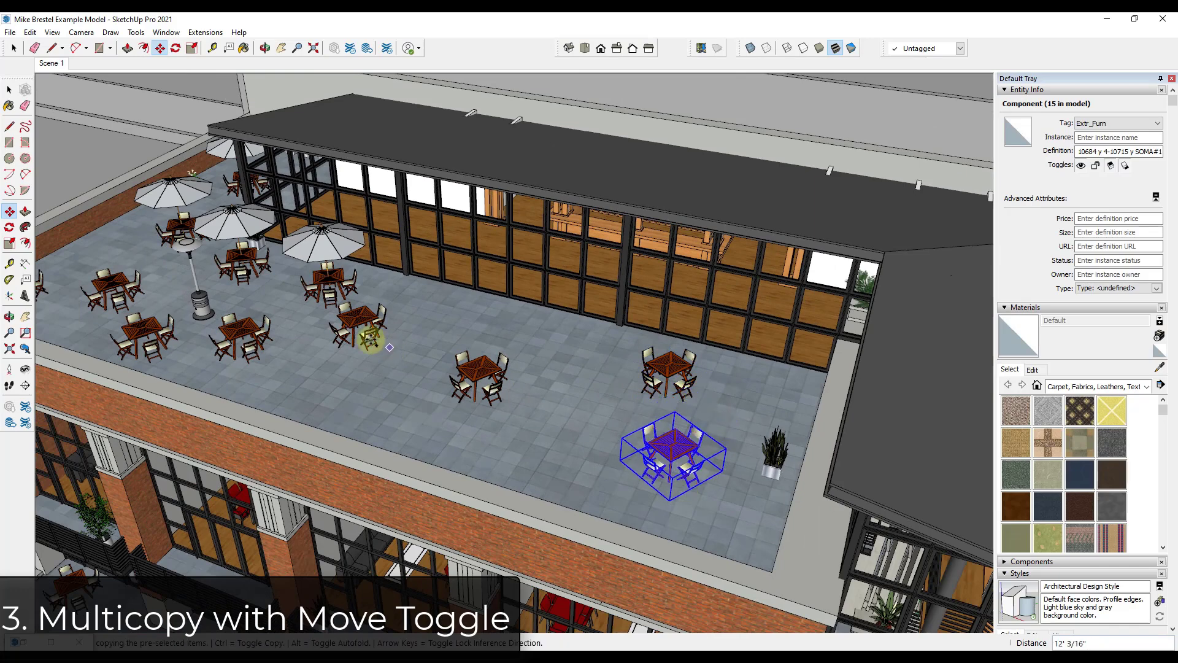
# - Make two copies of the umbrella table set with repeated Move copies, one near the parapet and one by the glass wall
pyautogui.press('space')
pyautogui.click(314, 281)
pyautogui.press('m')
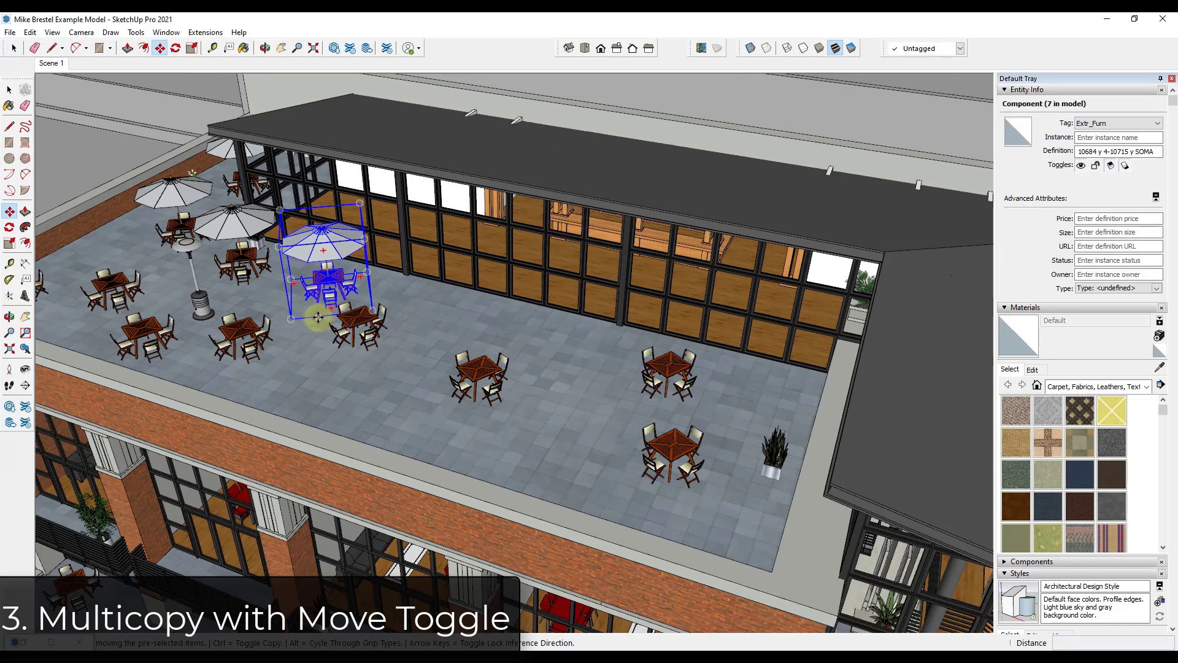
pyautogui.click(312, 311)
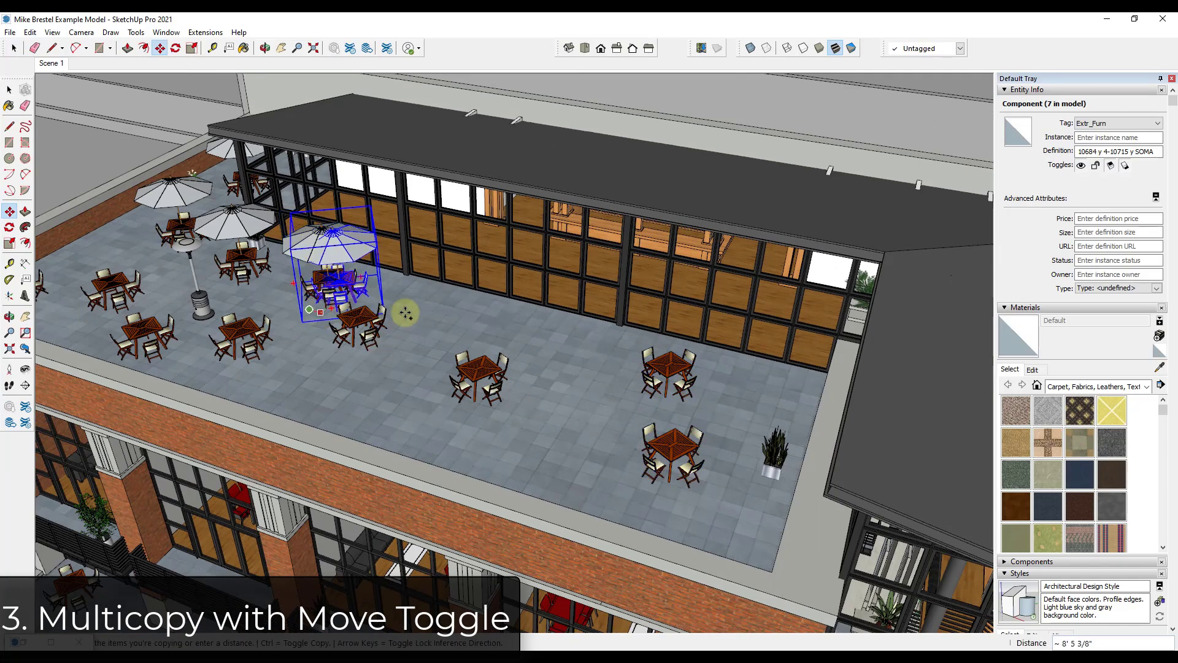
pyautogui.click(342, 419)
pyautogui.press('ctrl')
pyautogui.click(342, 419)
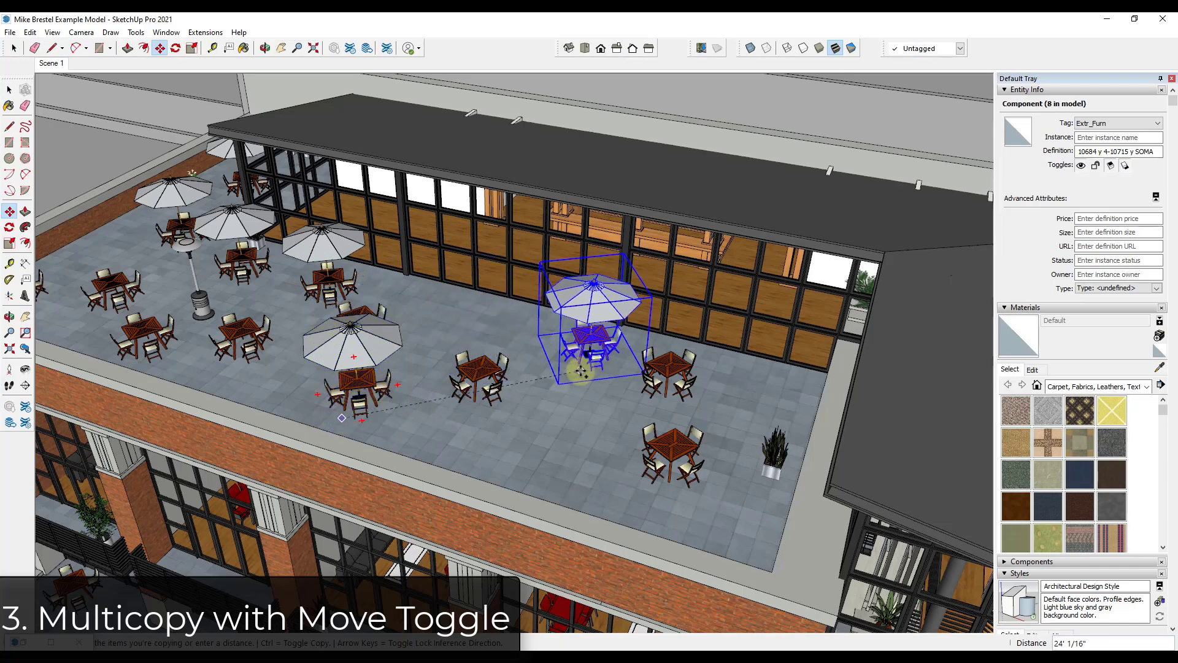
pyautogui.click(559, 382)
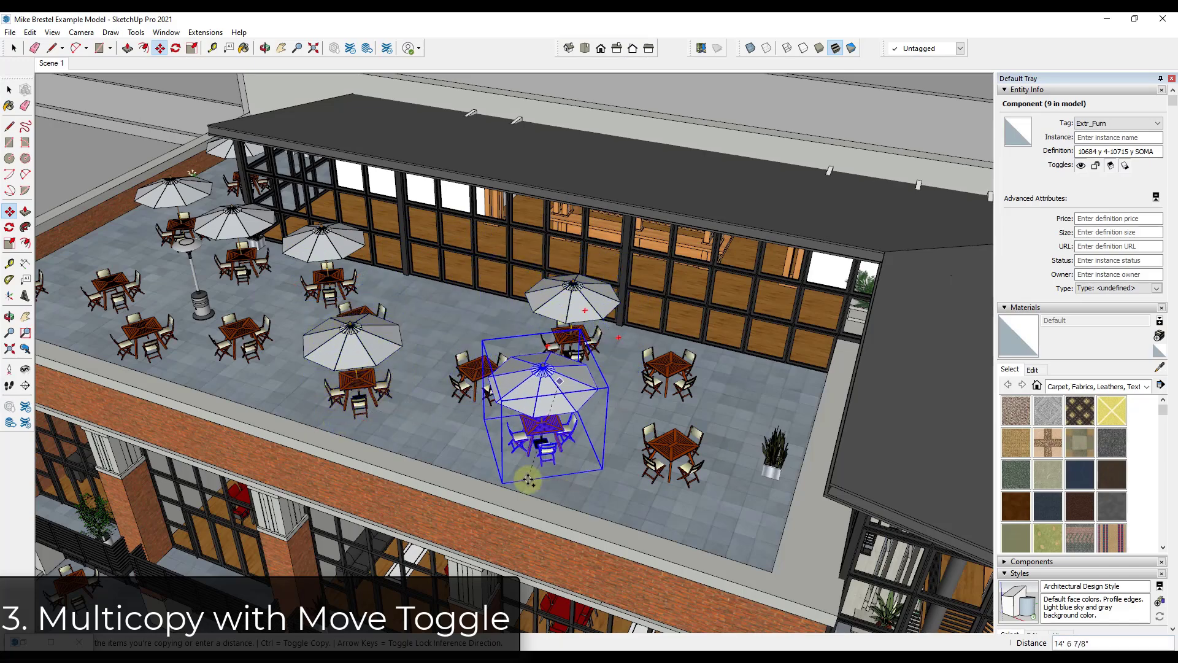
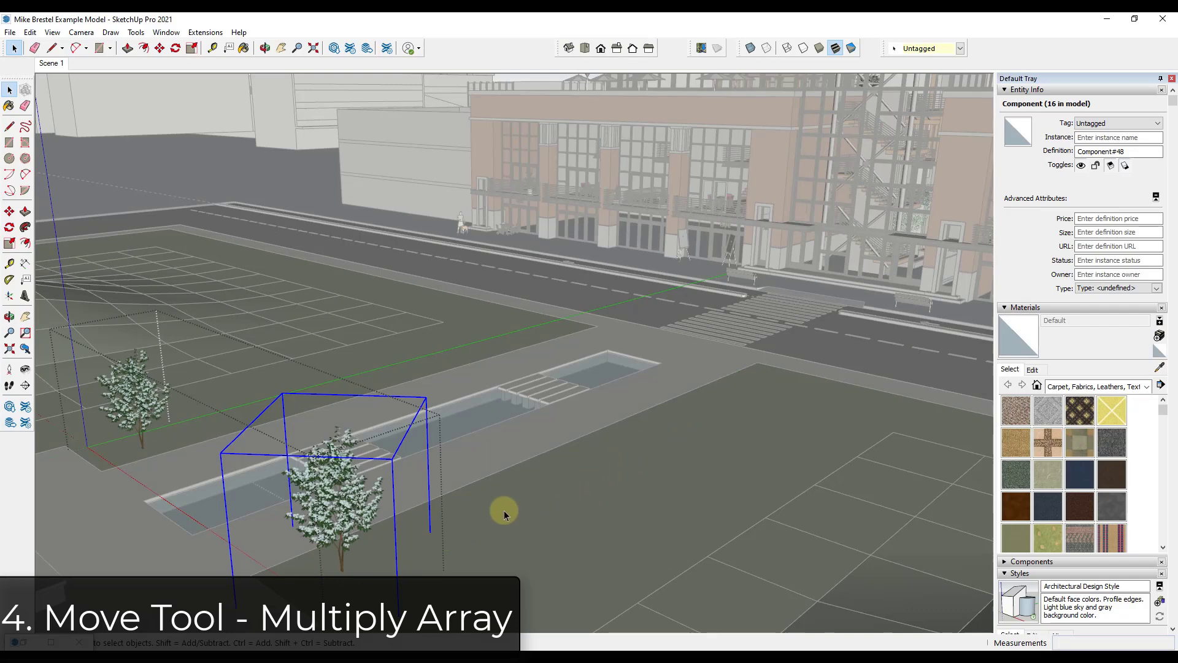
# - Copy the tree beside the pool about 10' 6" along the green axis
pyautogui.click(340, 571)
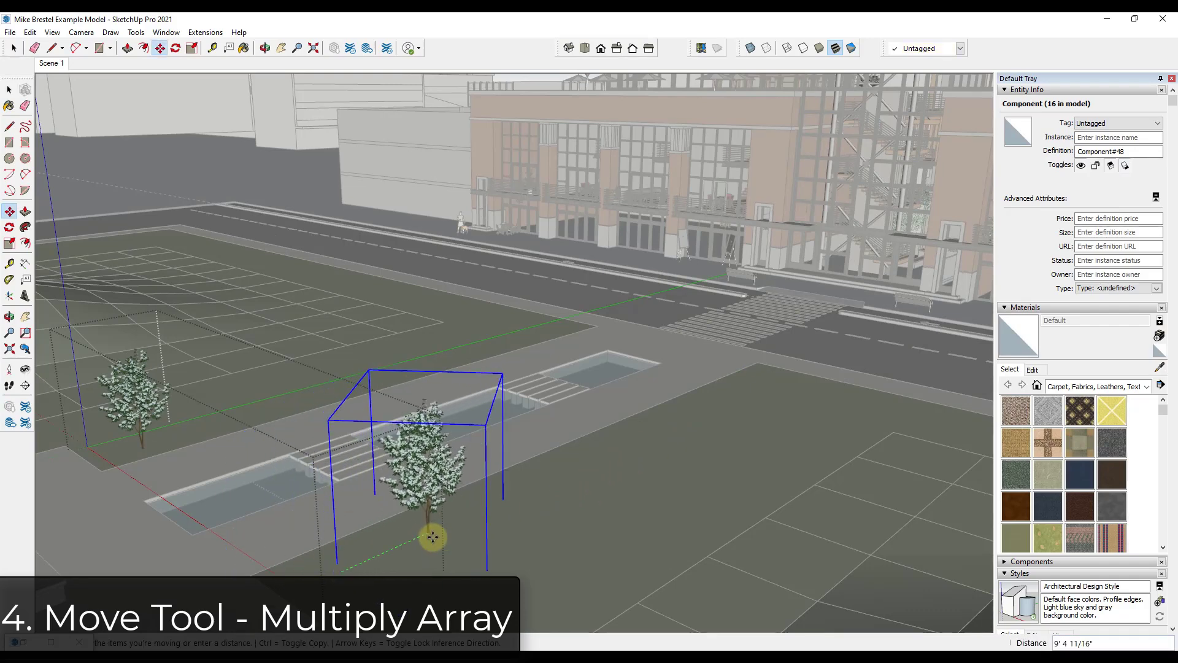
pyautogui.press('ctrl')
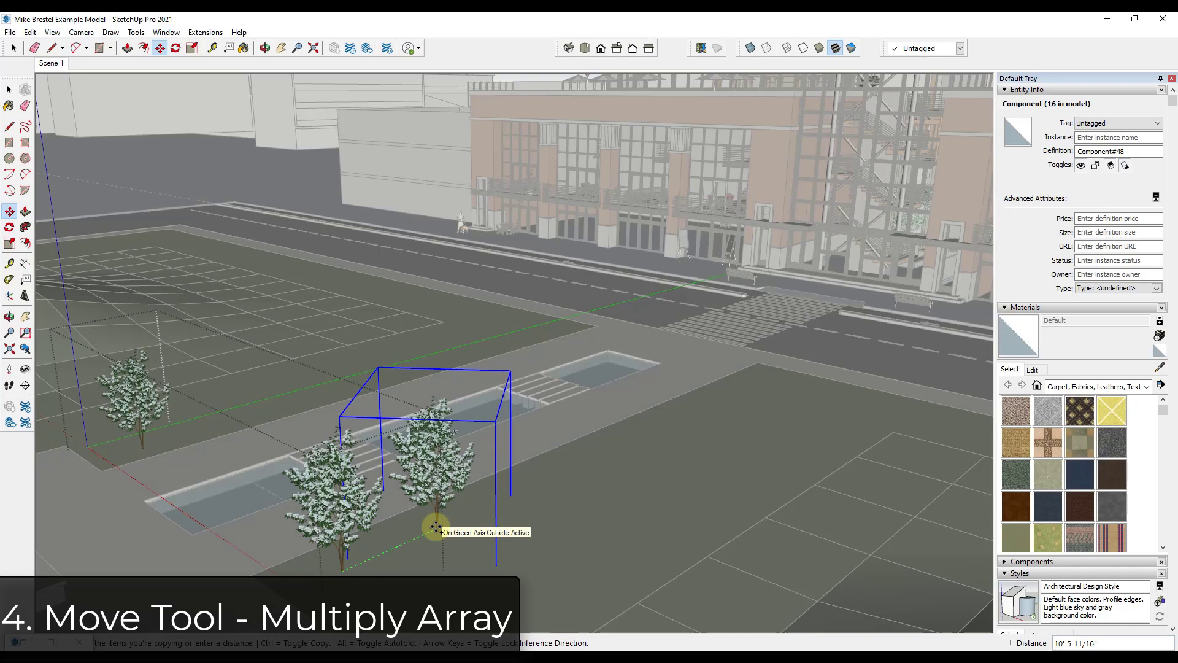
pyautogui.click(436, 527)
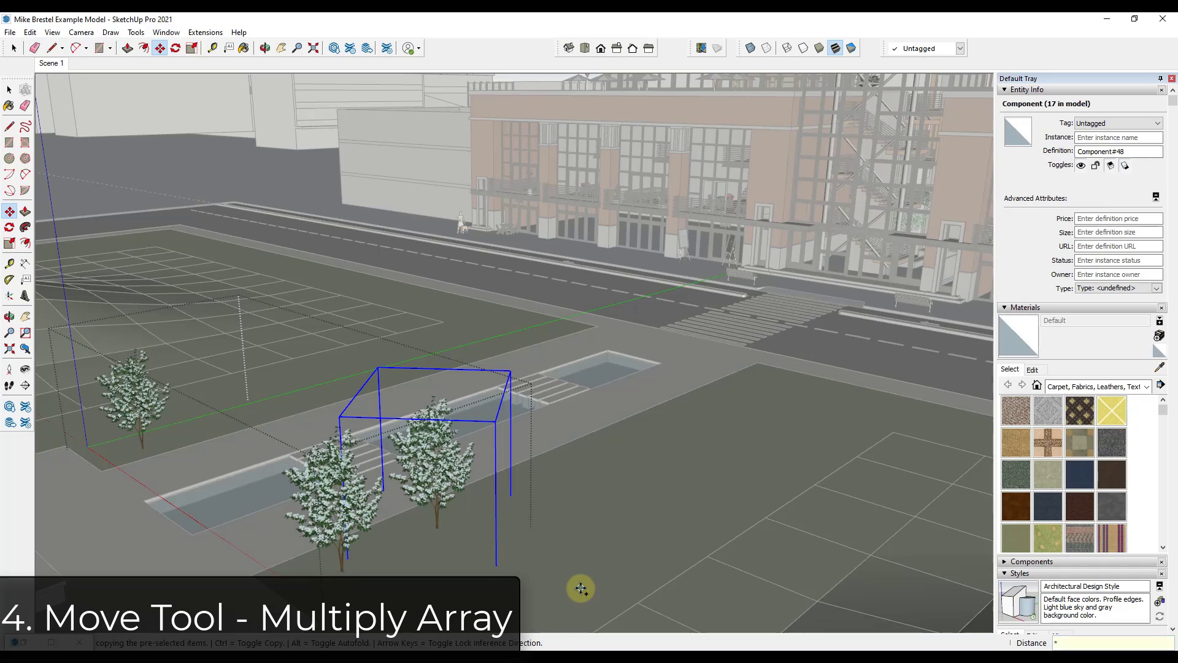
# - Multiply the tree copy into an evenly spaced row beside the pool, trying 5 and 3 copies before entering *6
pyautogui.press('Return')
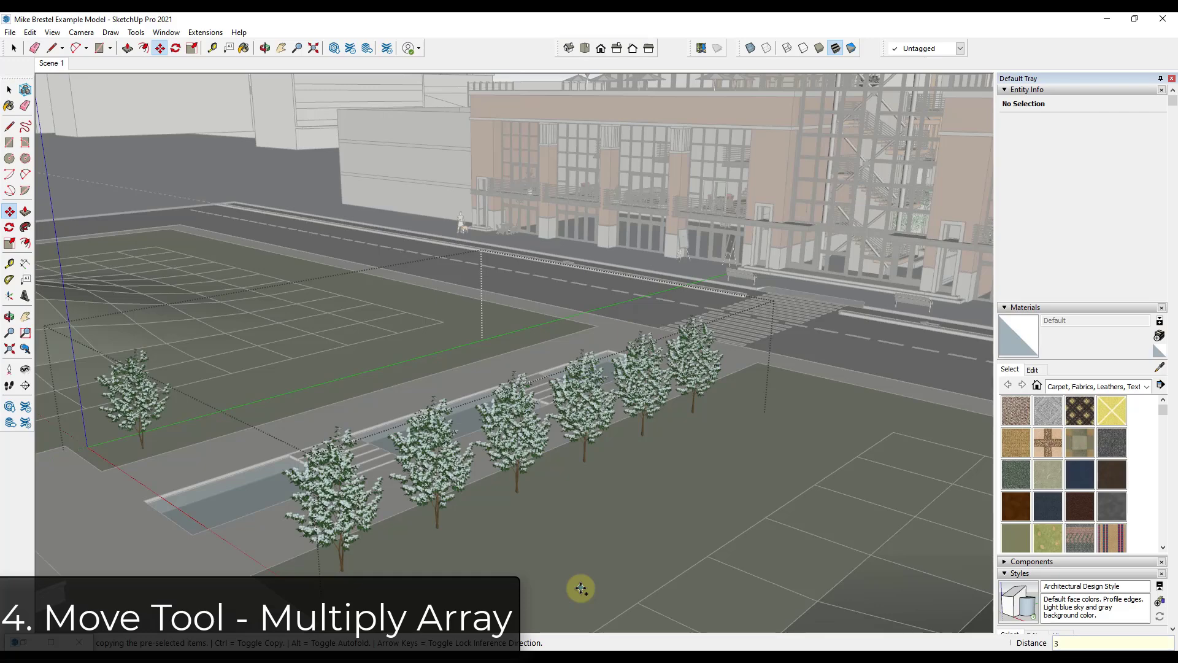
pyautogui.press('Return')
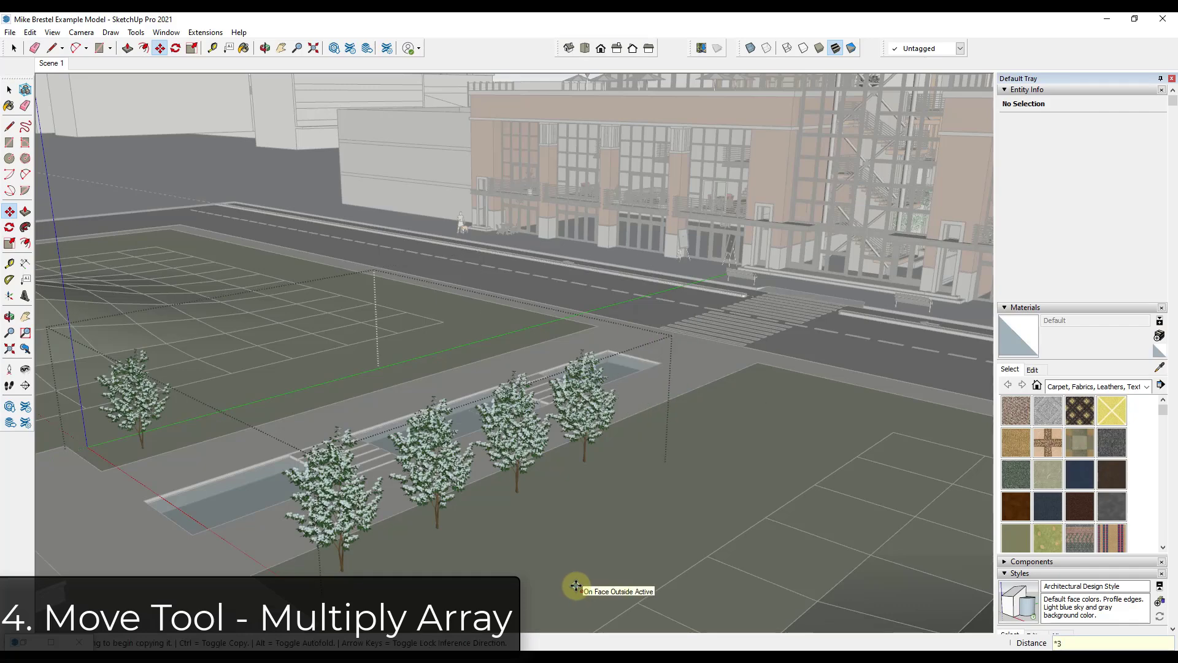
pyautogui.press('Return')
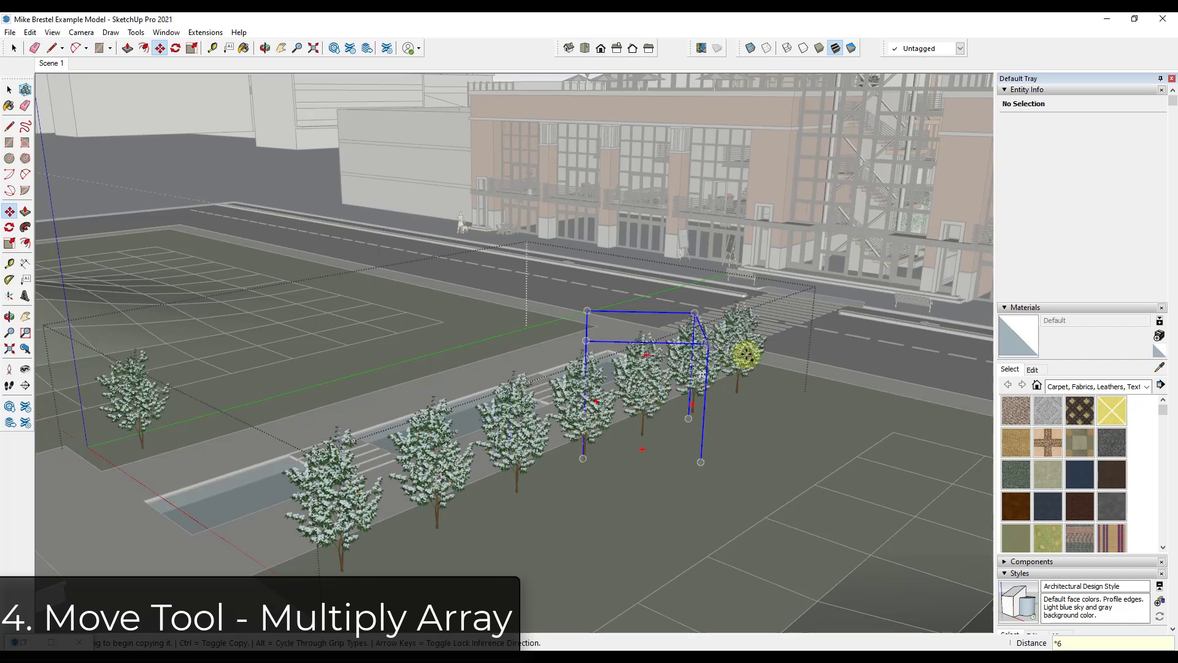
pyautogui.moveTo(731, 399); pyautogui.dragTo(736, 407, button='middle')
pyautogui.moveTo(658, 515); pyautogui.dragTo(520, 518, button='middle')
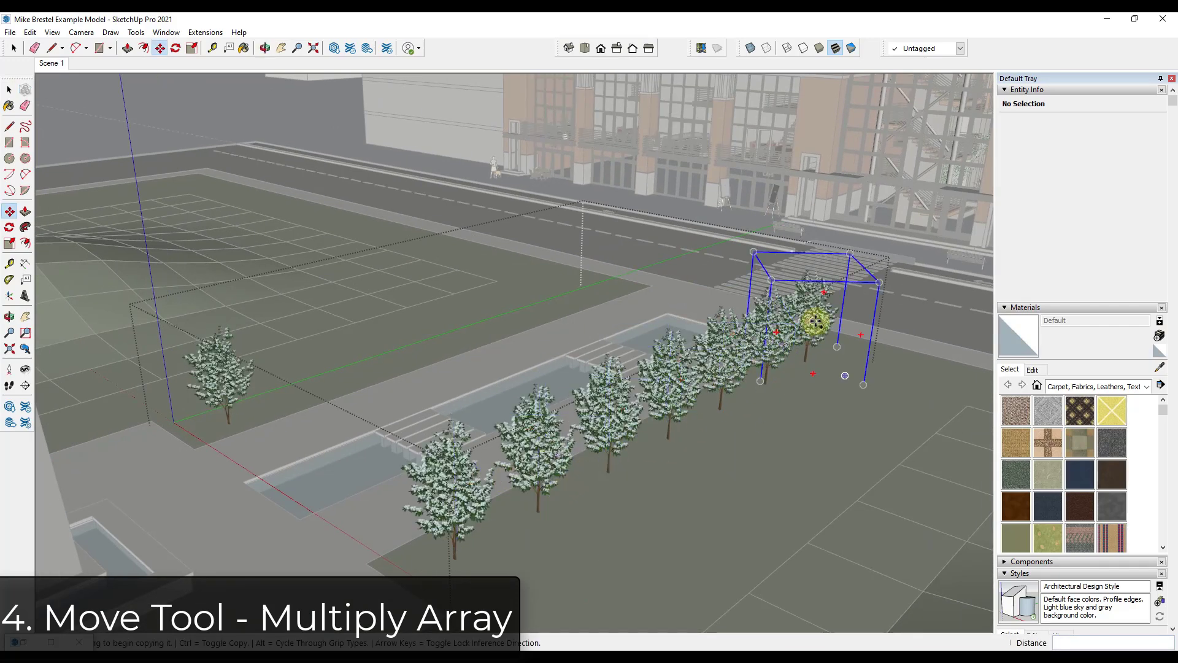
pyautogui.click(815, 321)
pyautogui.press('space')
pyautogui.click(334, 382)
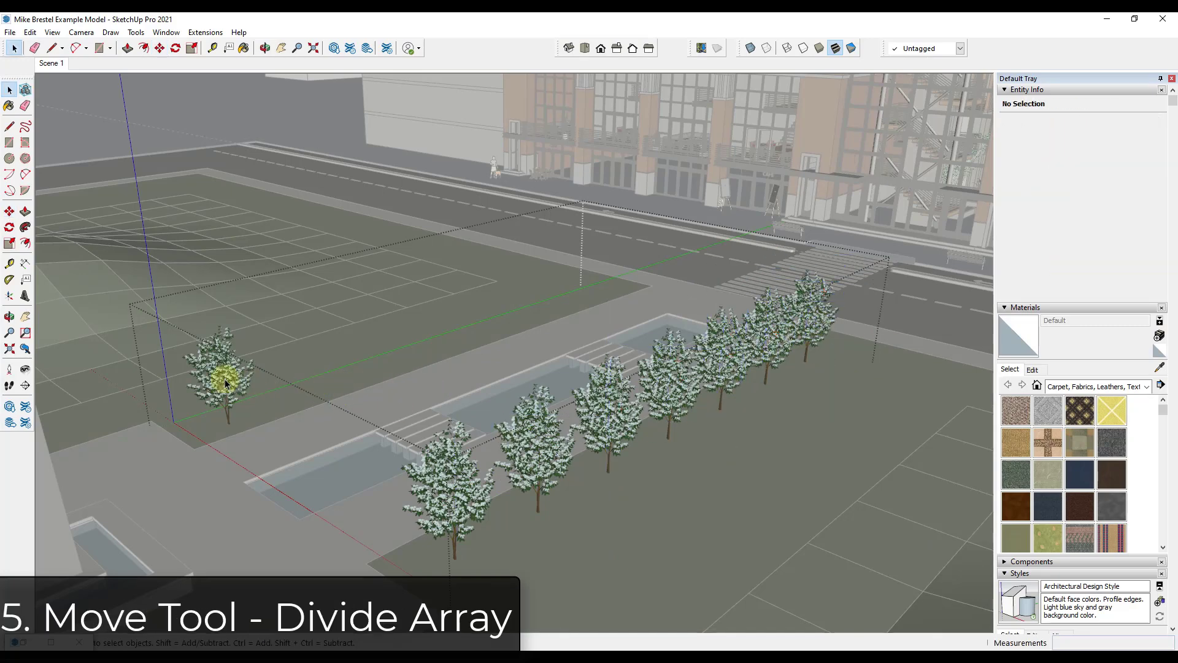
# - Copy the single tree at the lawn corner about 70' 7" along the green axis to the lawn's far end
pyautogui.click(221, 377)
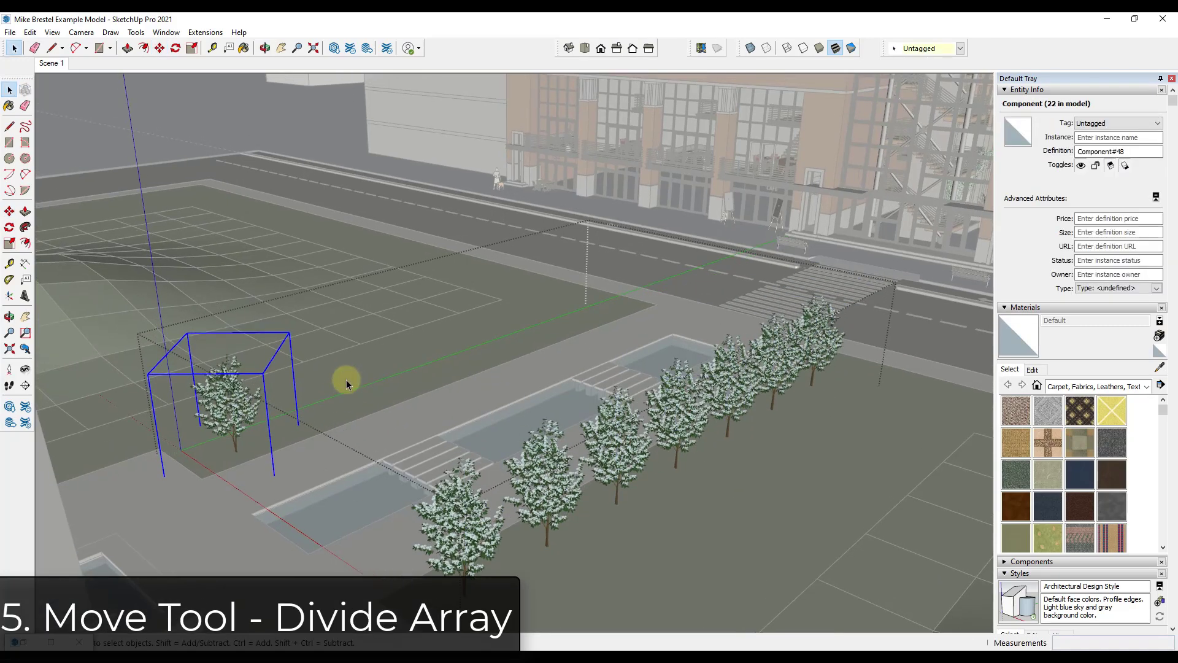
pyautogui.scroll(5, 319, 399)
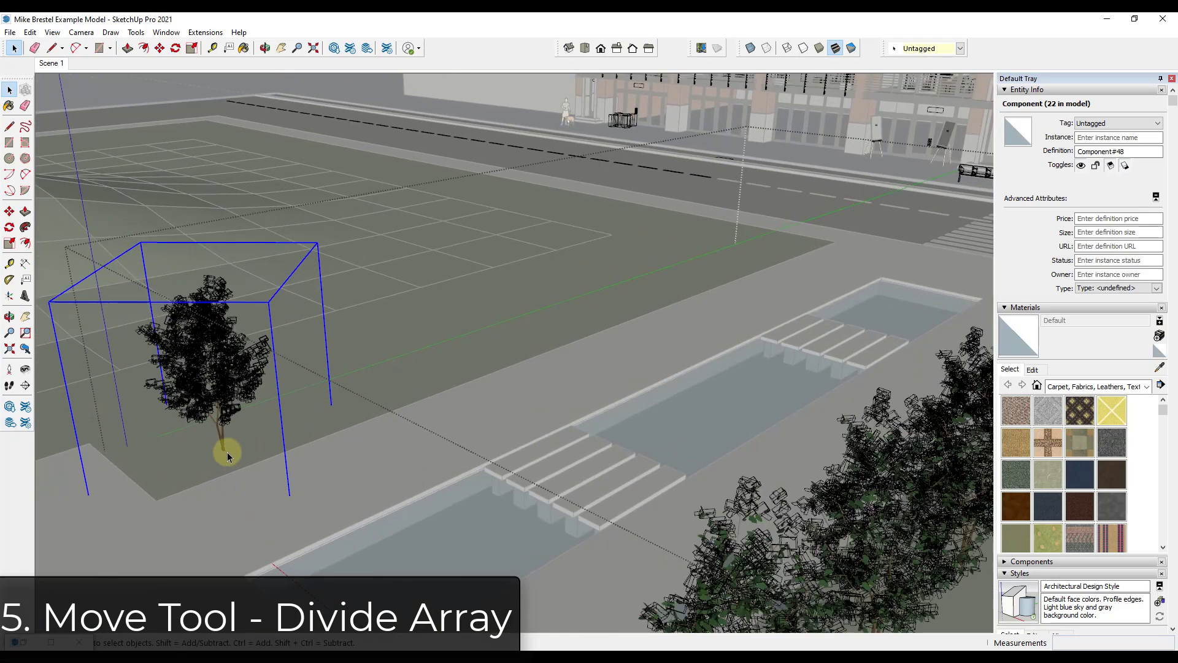
pyautogui.press('m')
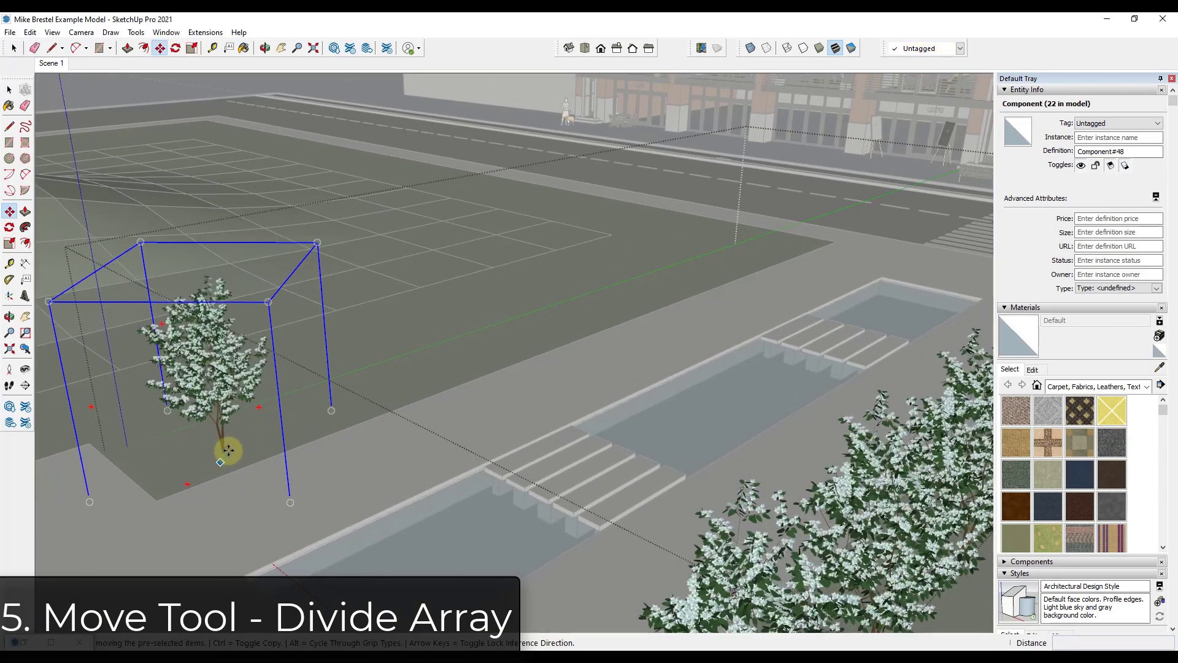
pyautogui.click(226, 449)
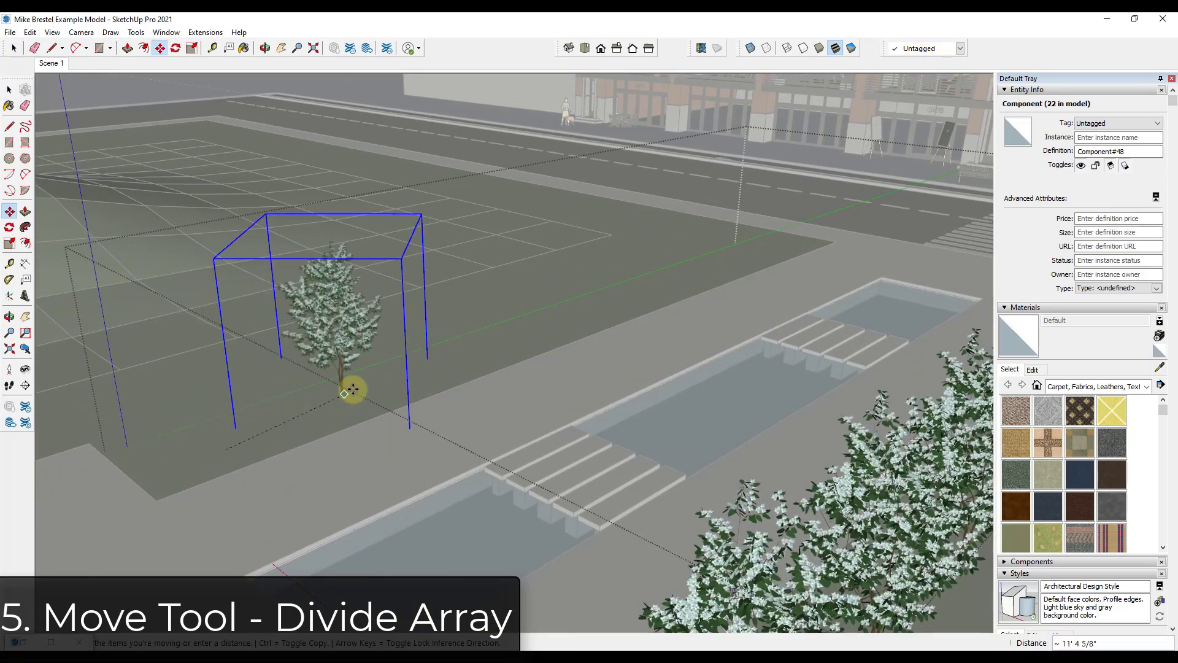
pyautogui.press('ctrl')
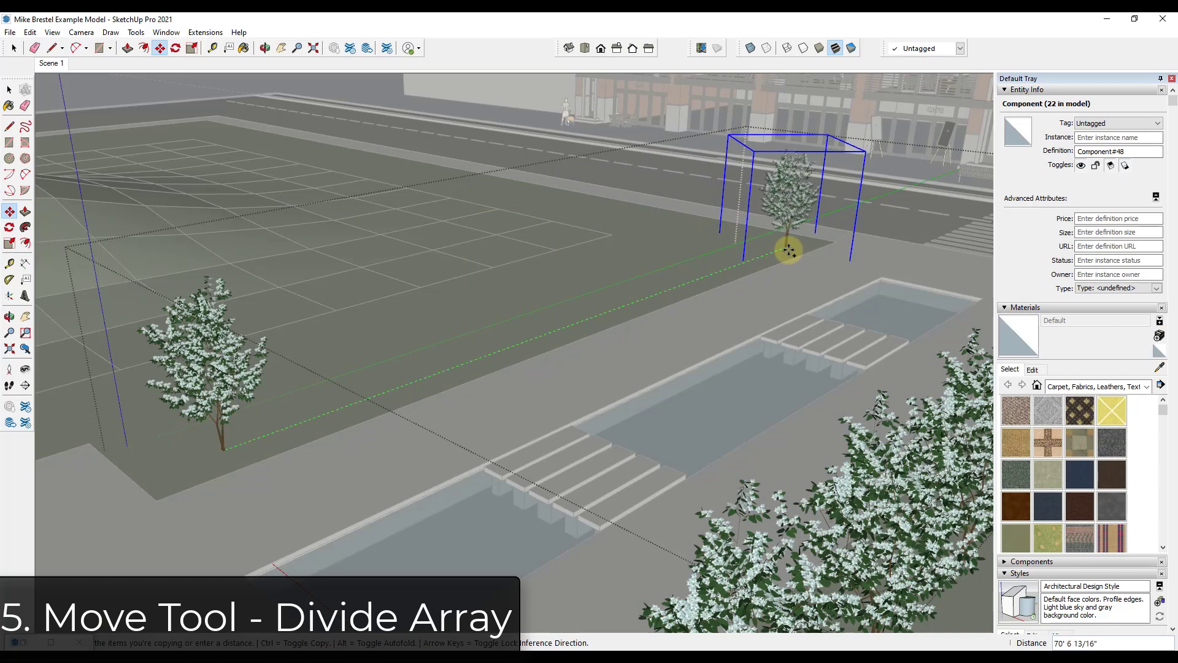
pyautogui.click(788, 250)
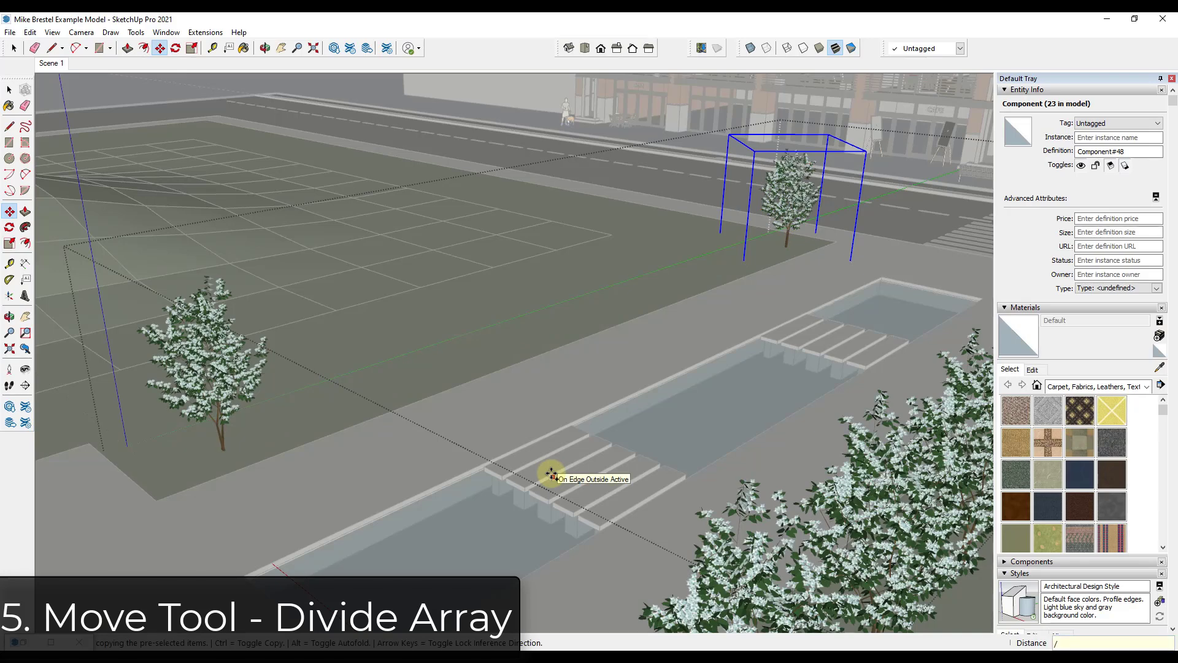
# - Divide the tree copy's distance along the lawn edge into five equal spacings by entering /5
pyautogui.write('/5')
pyautogui.press('Return')
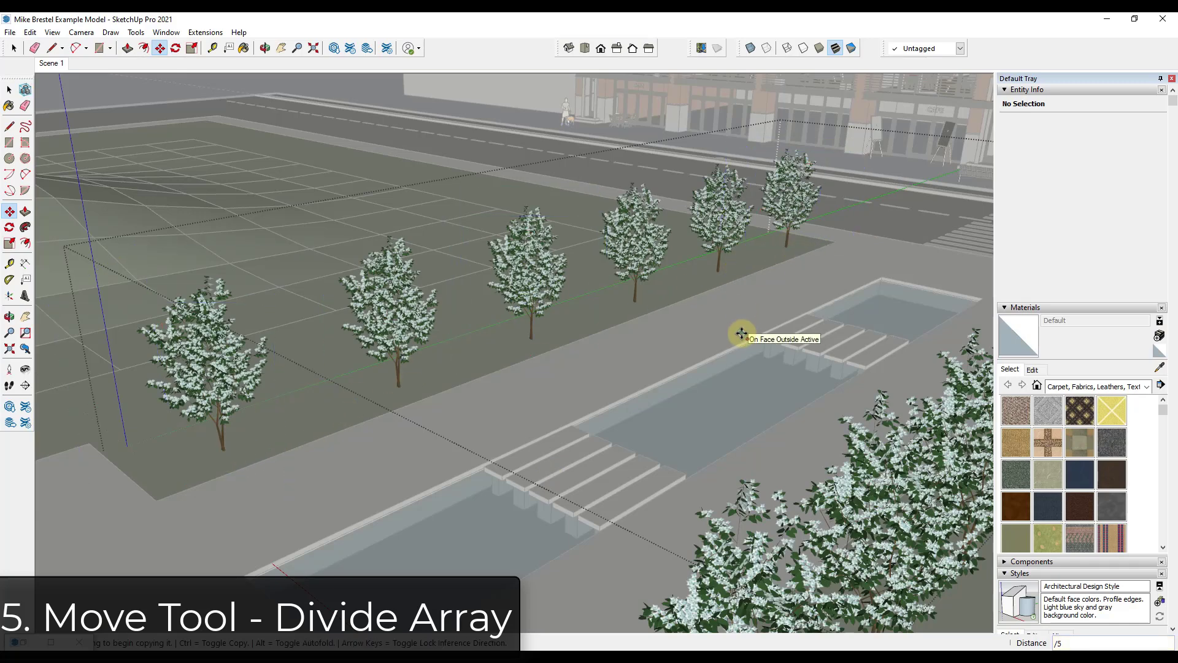
pyautogui.press('Return')
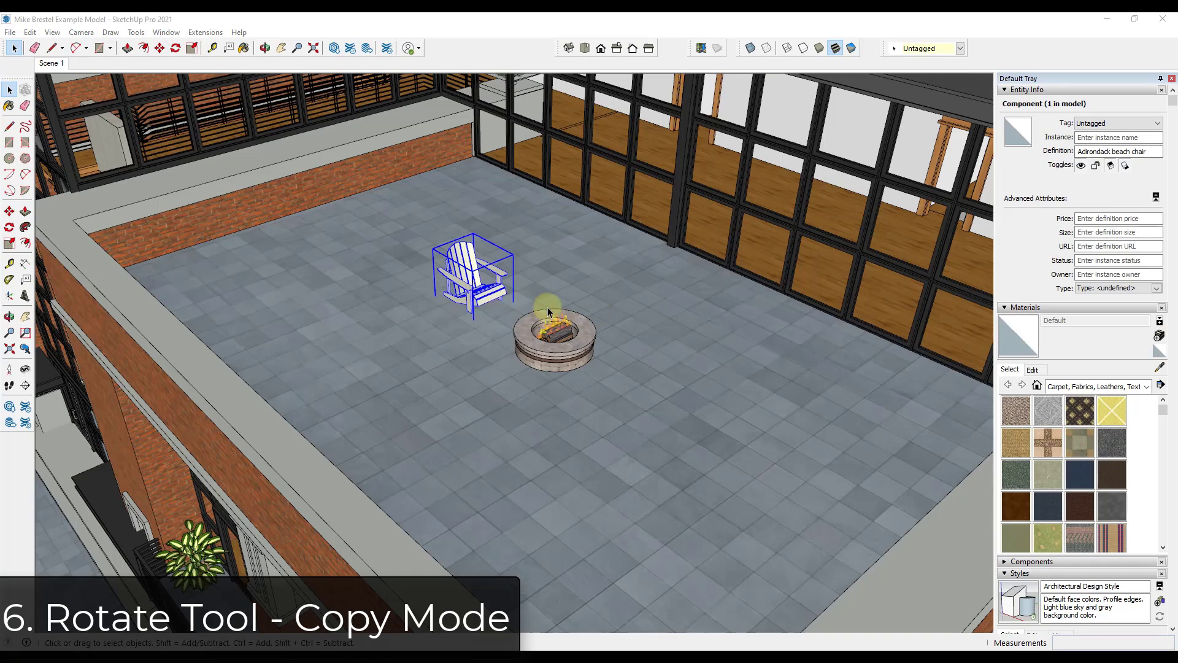
# - Make a rotated copy of the Adirondack chair about 94° around the fire pit's center, and delete that copy
pyautogui.scroll(5, 497, 285)
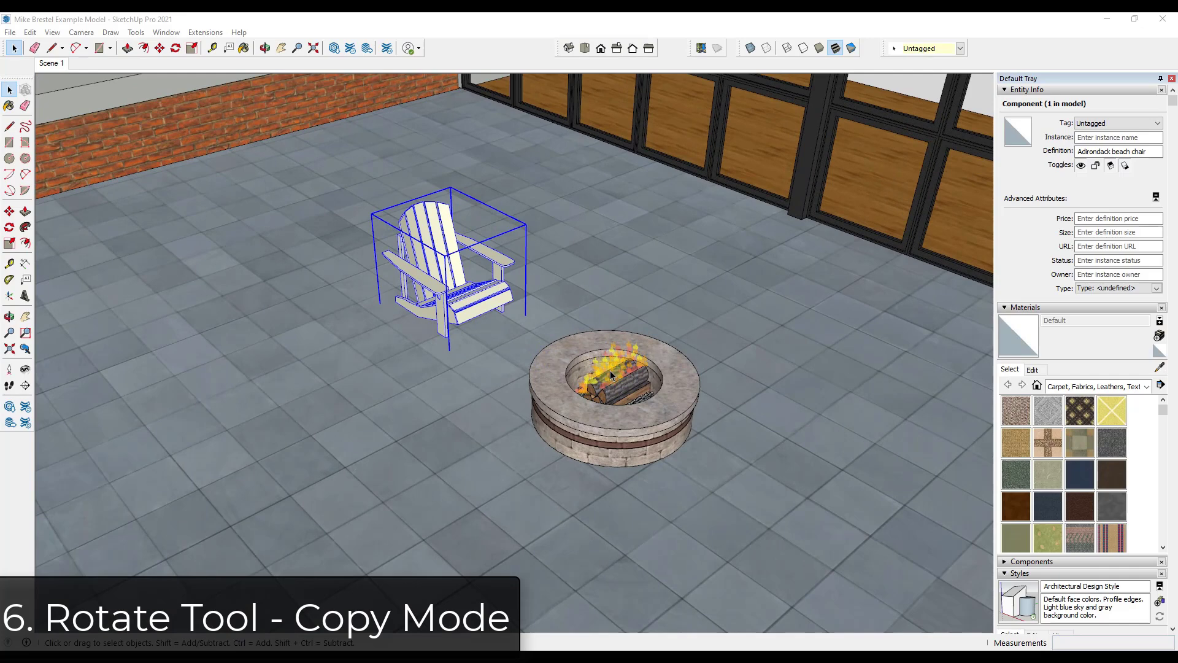
pyautogui.click(594, 418)
pyautogui.scroll(-4, 609, 373)
pyautogui.scroll(2, 637, 350)
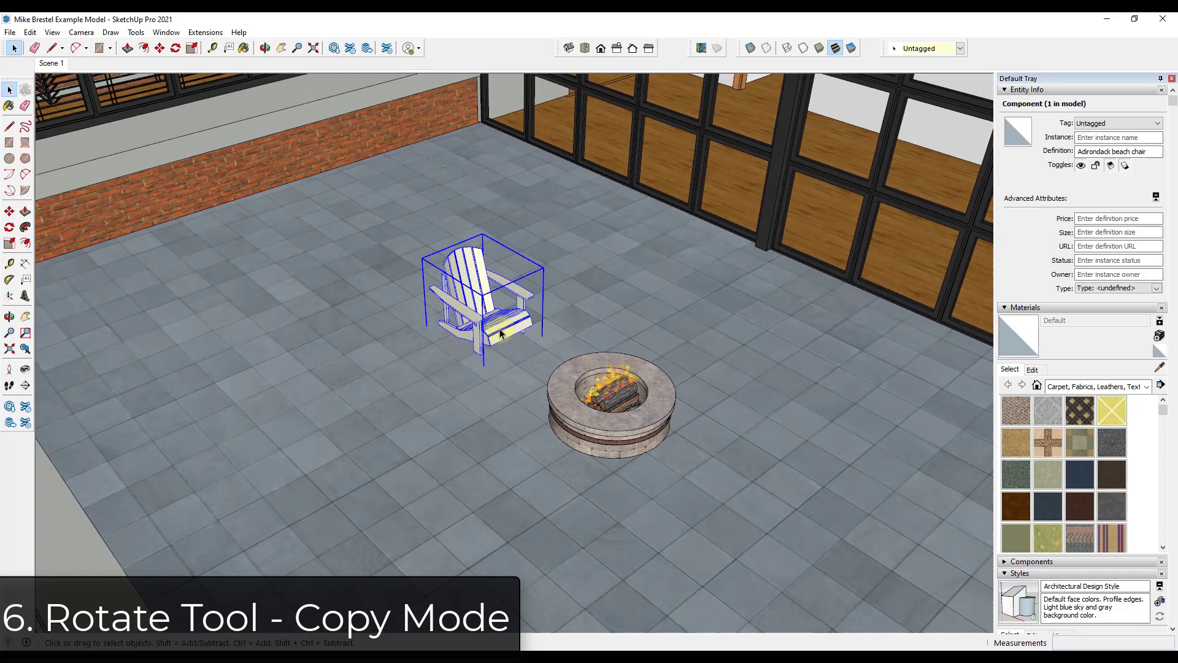
pyautogui.press('q')
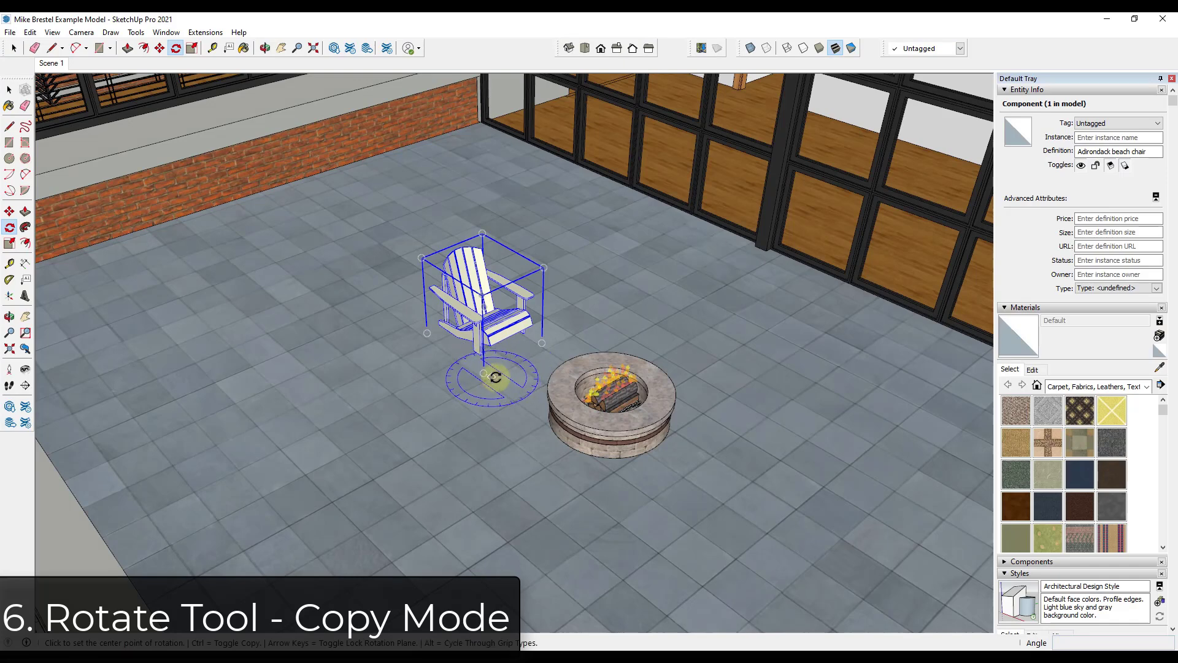
pyautogui.click(608, 388)
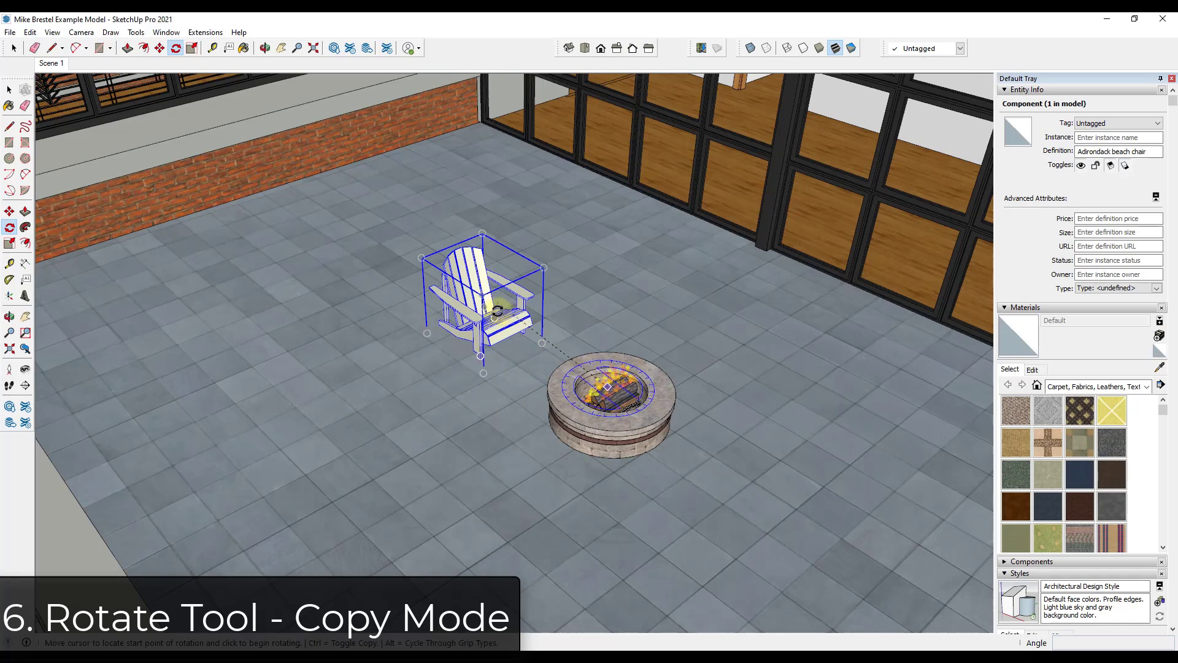
pyautogui.click(460, 249)
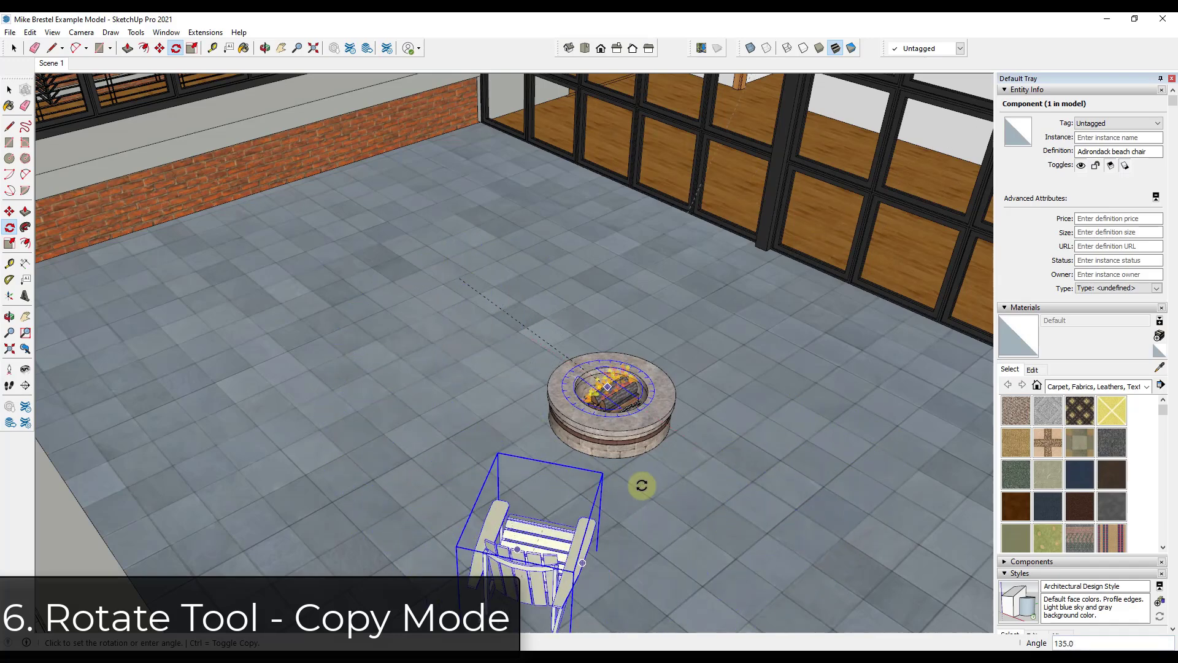
pyautogui.press('ctrl')
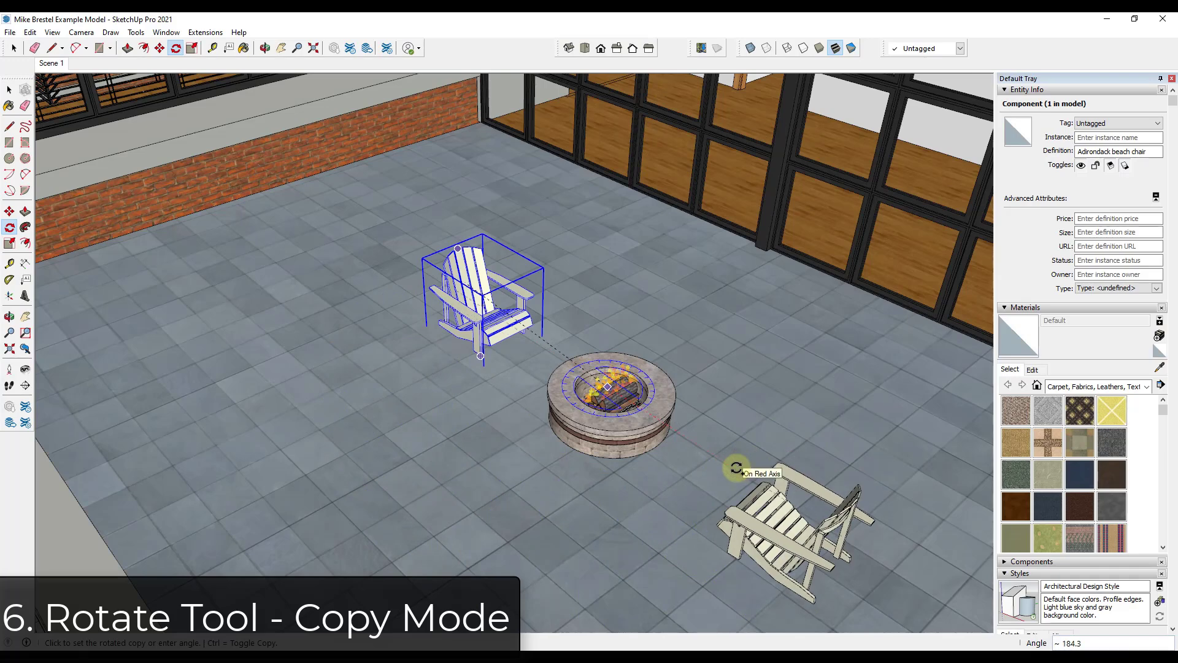
pyautogui.click(507, 446)
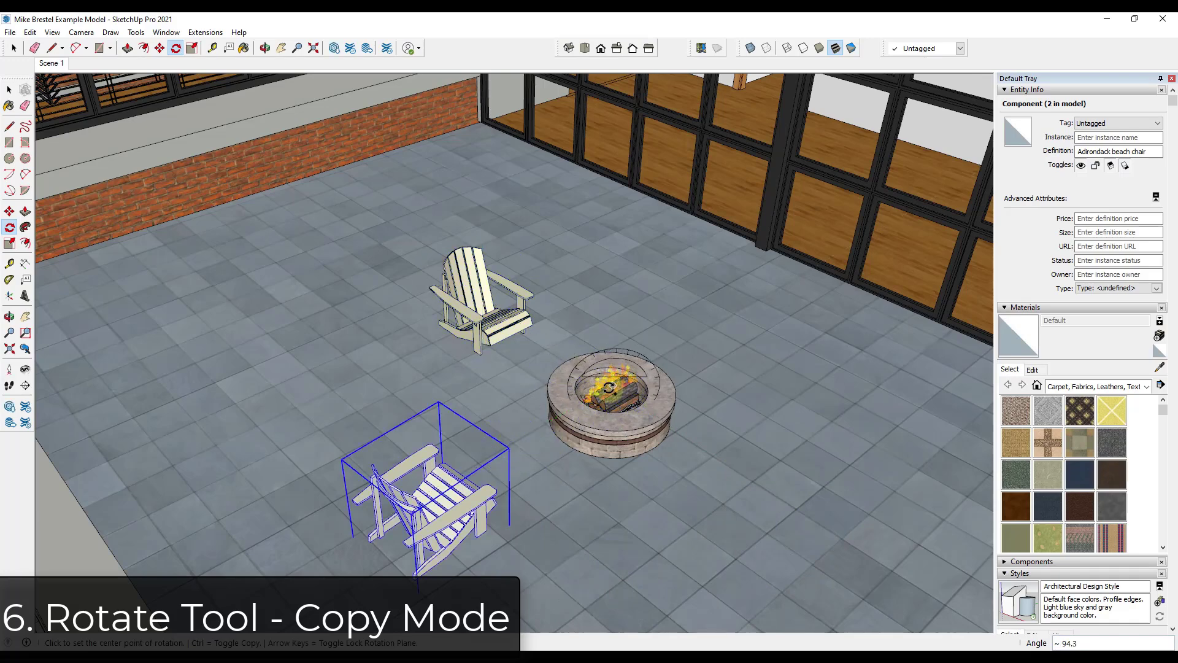
pyautogui.press('space')
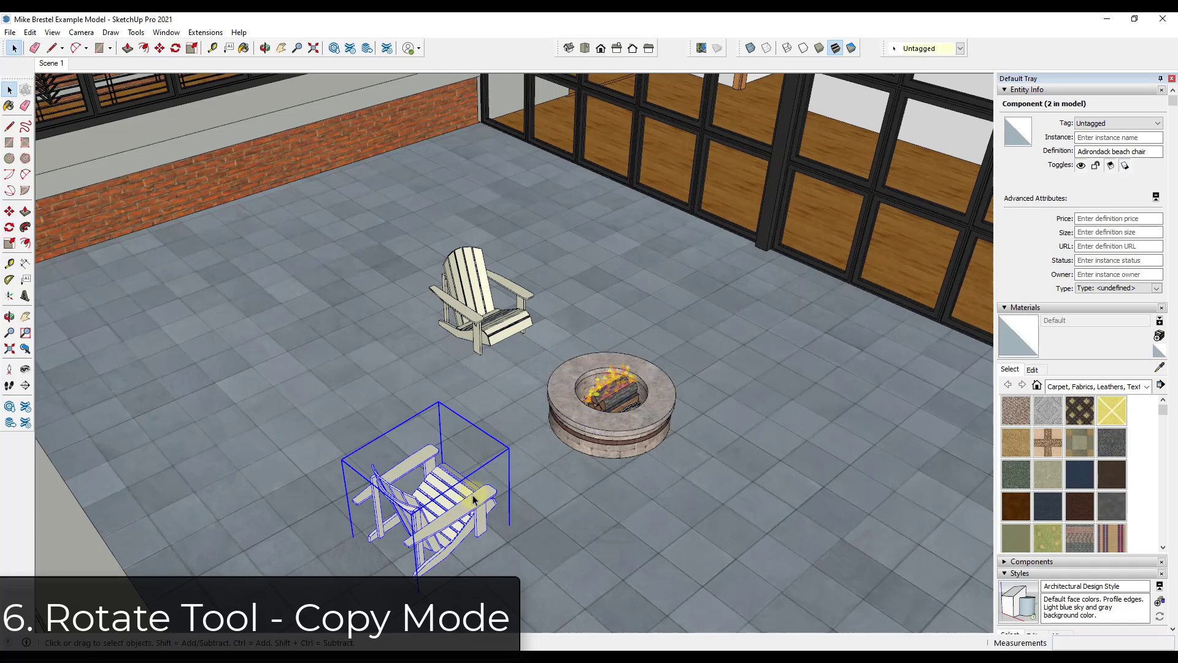
pyautogui.press('Delete')
# - Copy the Adirondack chair about 40° around the fire pit's center with the Rotate tool
pyautogui.click(495, 330)
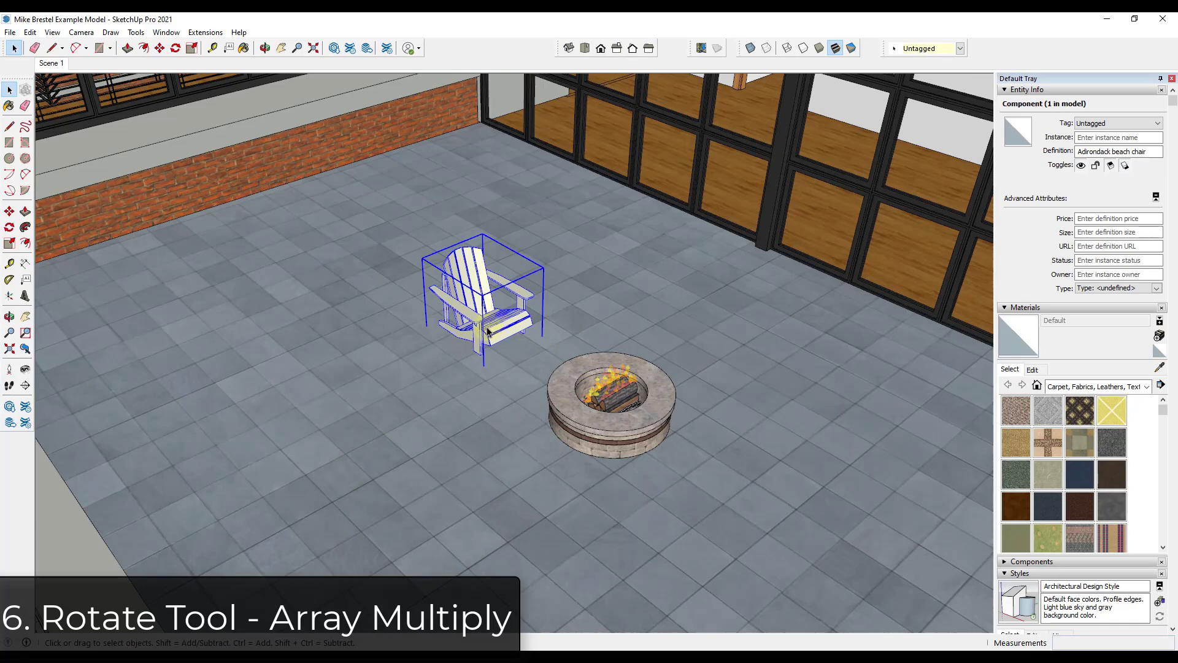
pyautogui.press('q')
pyautogui.click(612, 389)
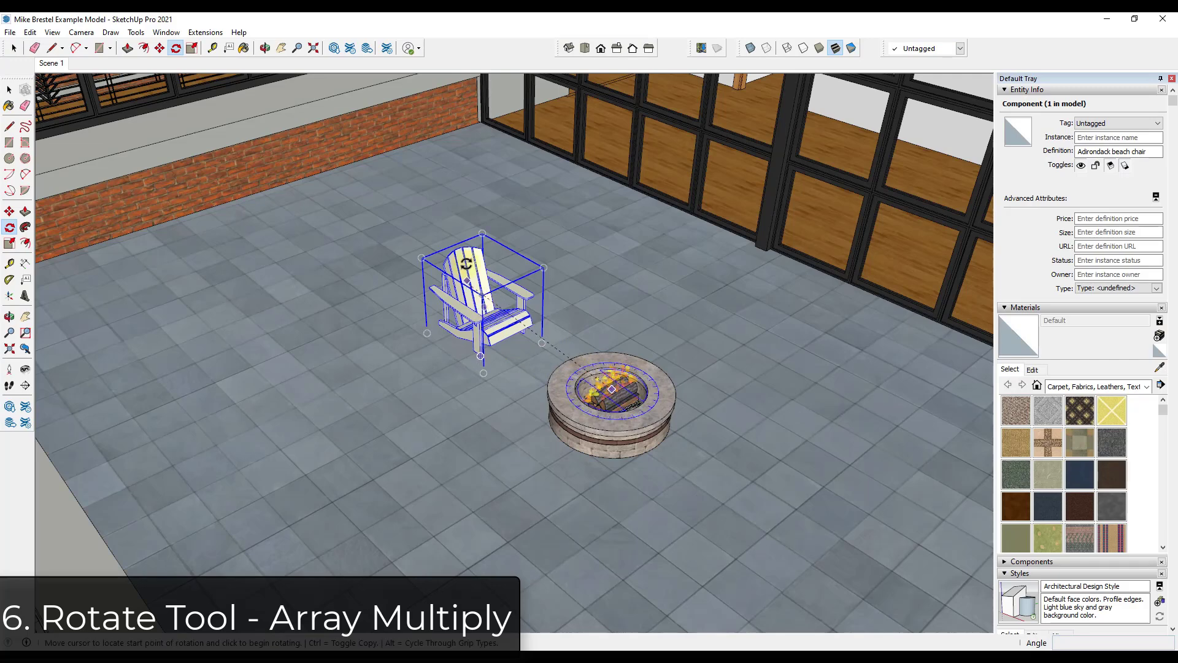
pyautogui.click(457, 251)
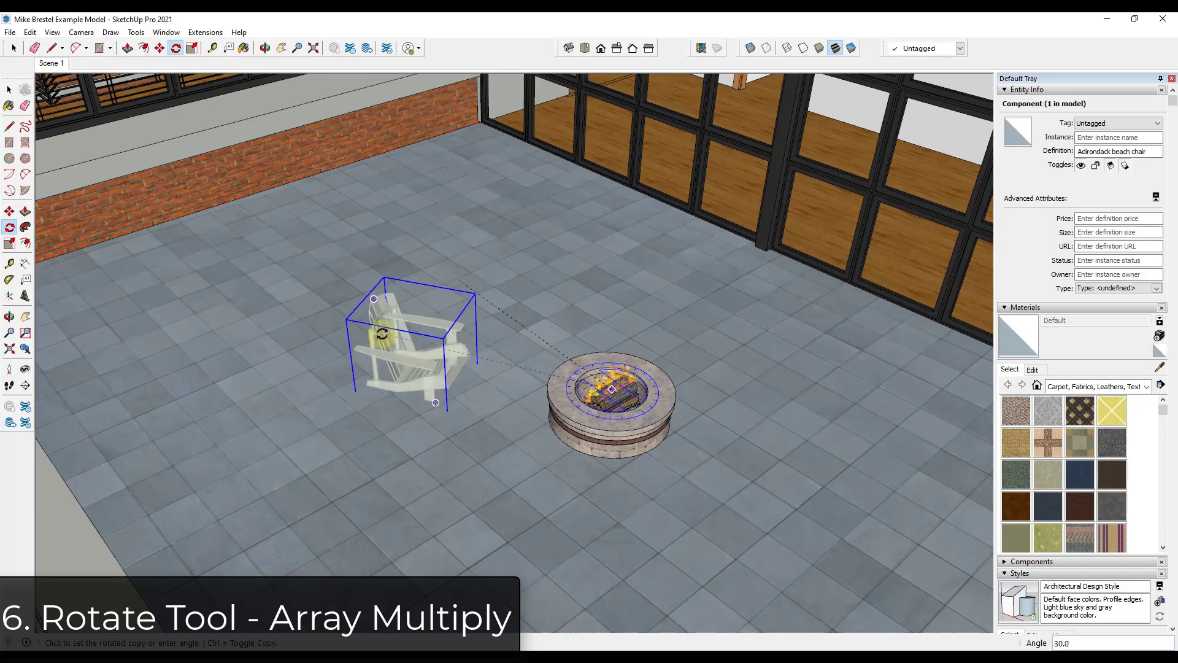
pyautogui.press('ctrl')
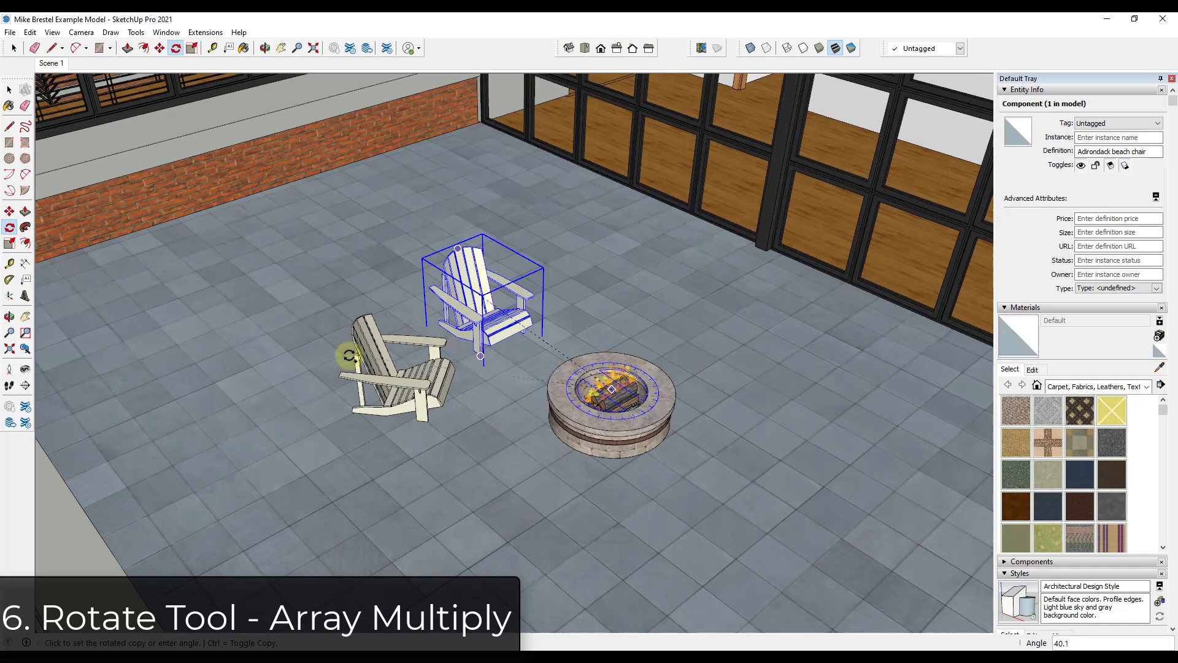
pyautogui.click(349, 356)
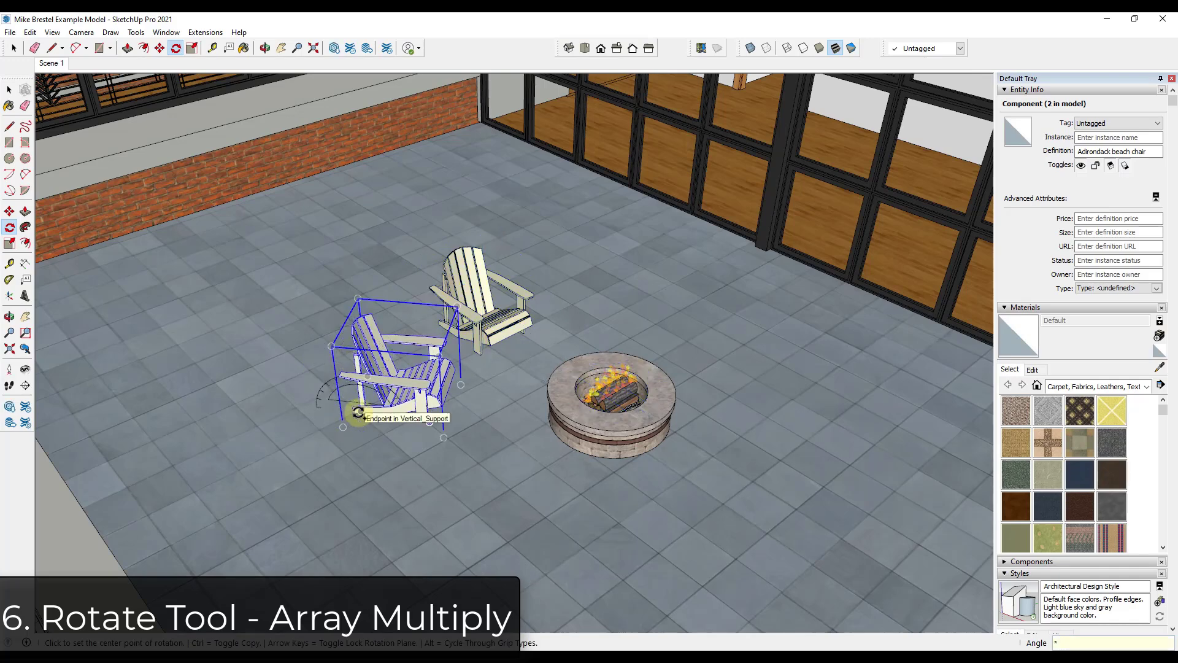
# - Multiply the rotated chair copy into a ring around the fire pit, trying *10 before entering *8
pyautogui.write('*10')
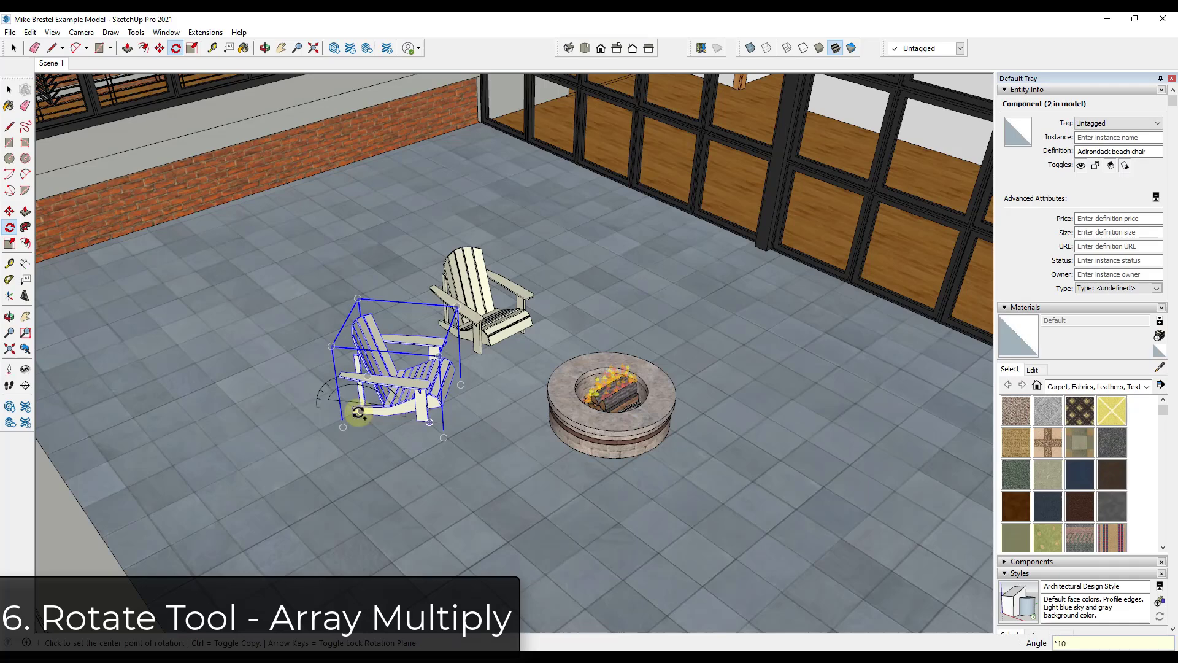
pyautogui.press('Return')
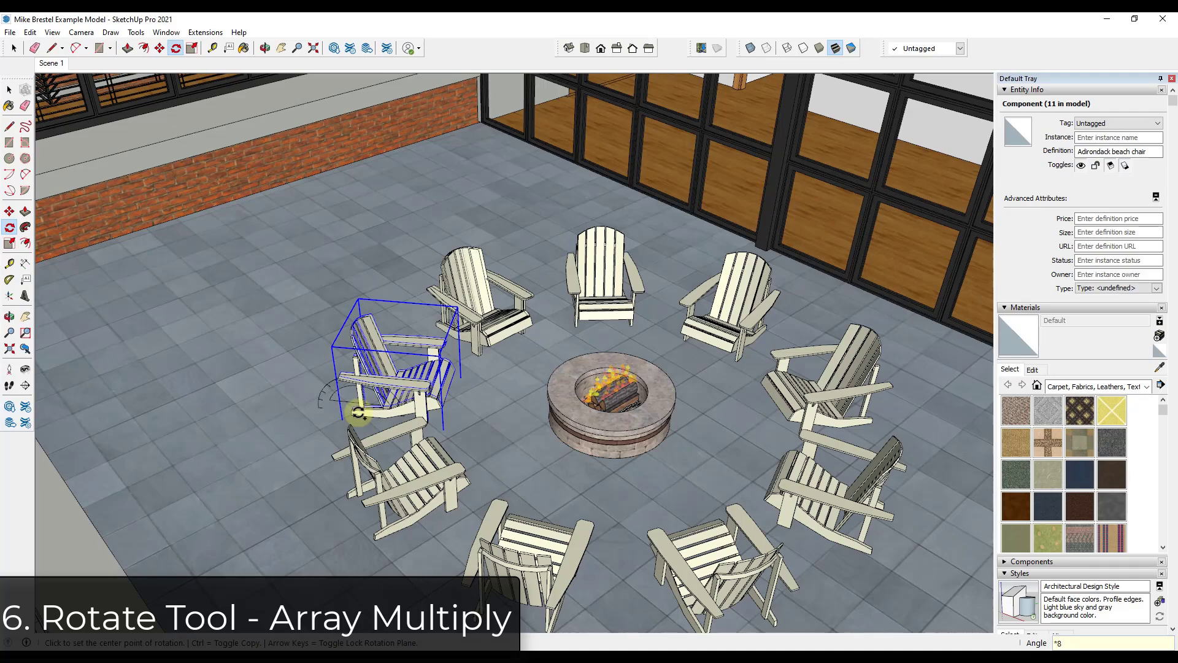
pyautogui.press('Return')
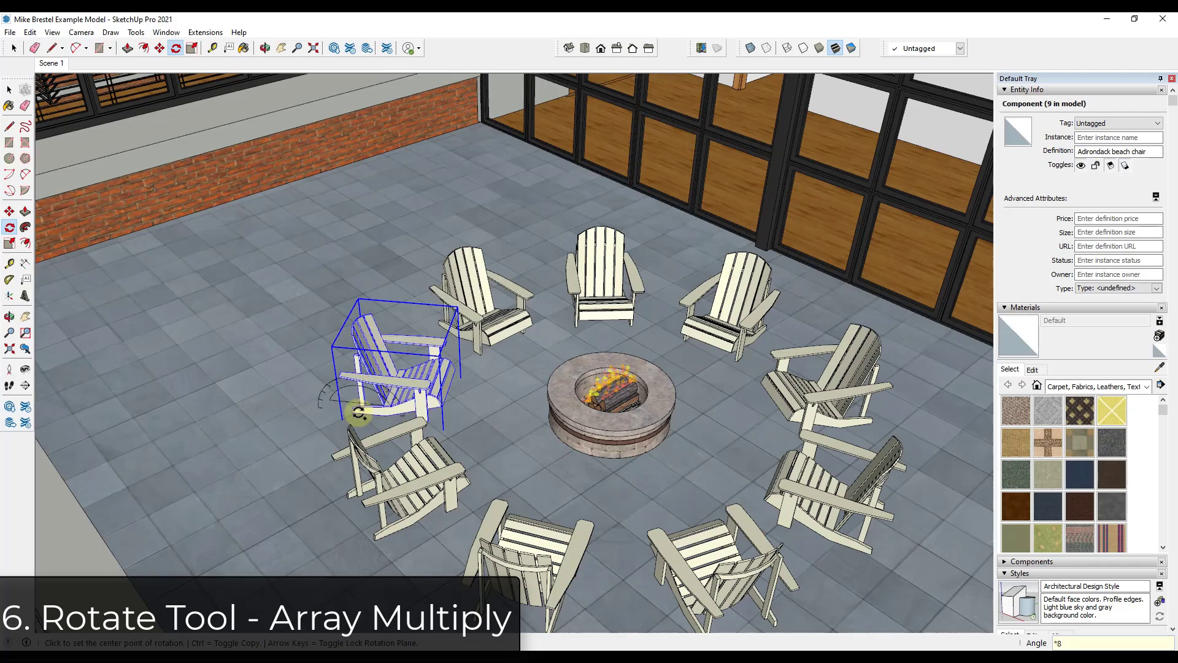
pyautogui.moveTo(533, 447); pyautogui.dragTo(442, 405, button='middle')
pyautogui.scroll(-5, 628, 411)
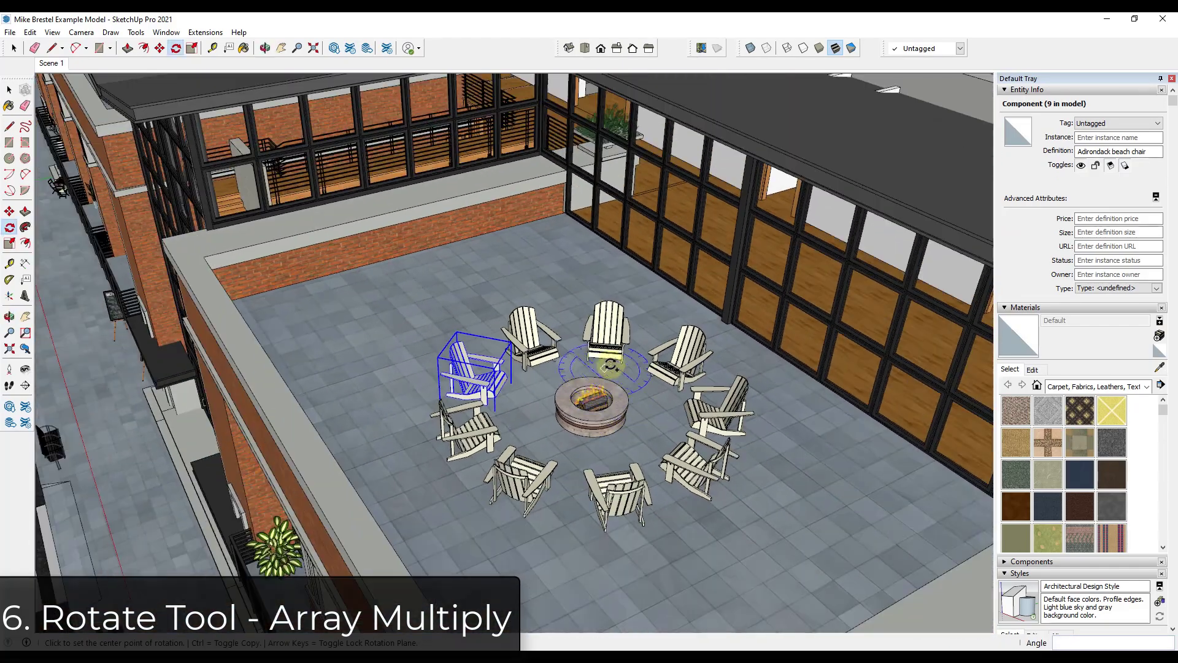
pyautogui.scroll(3, 614, 375)
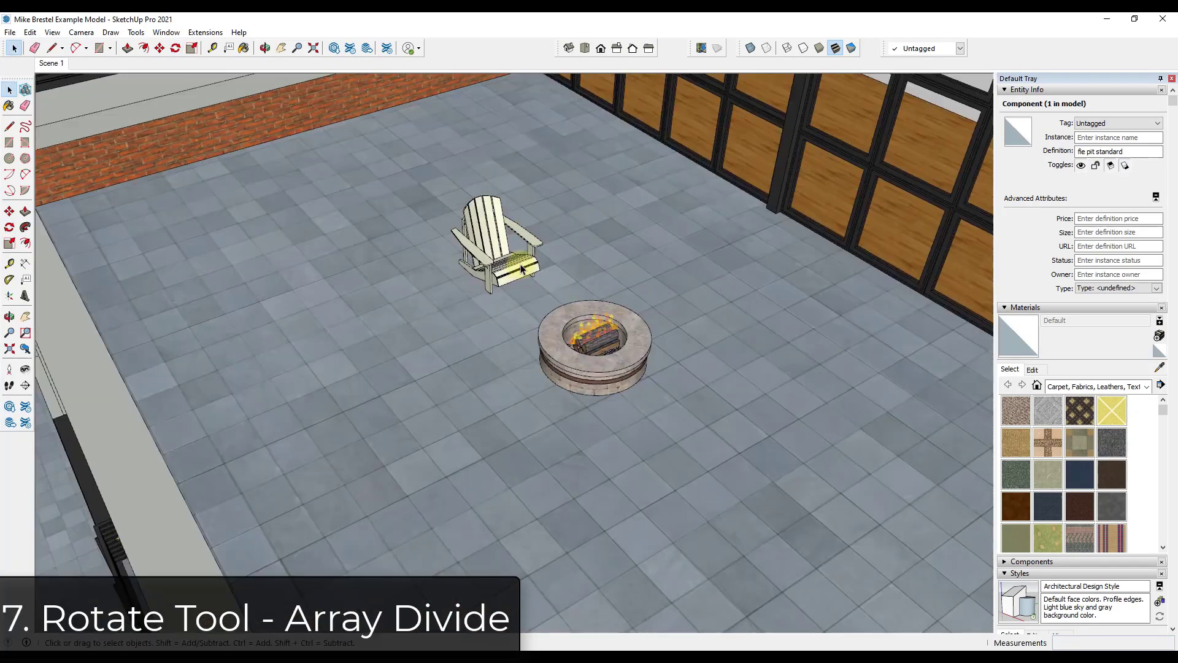
# - Rotate a copy of the single Adirondack chair about 271.5° around the fire pit's center
pyautogui.click(531, 268)
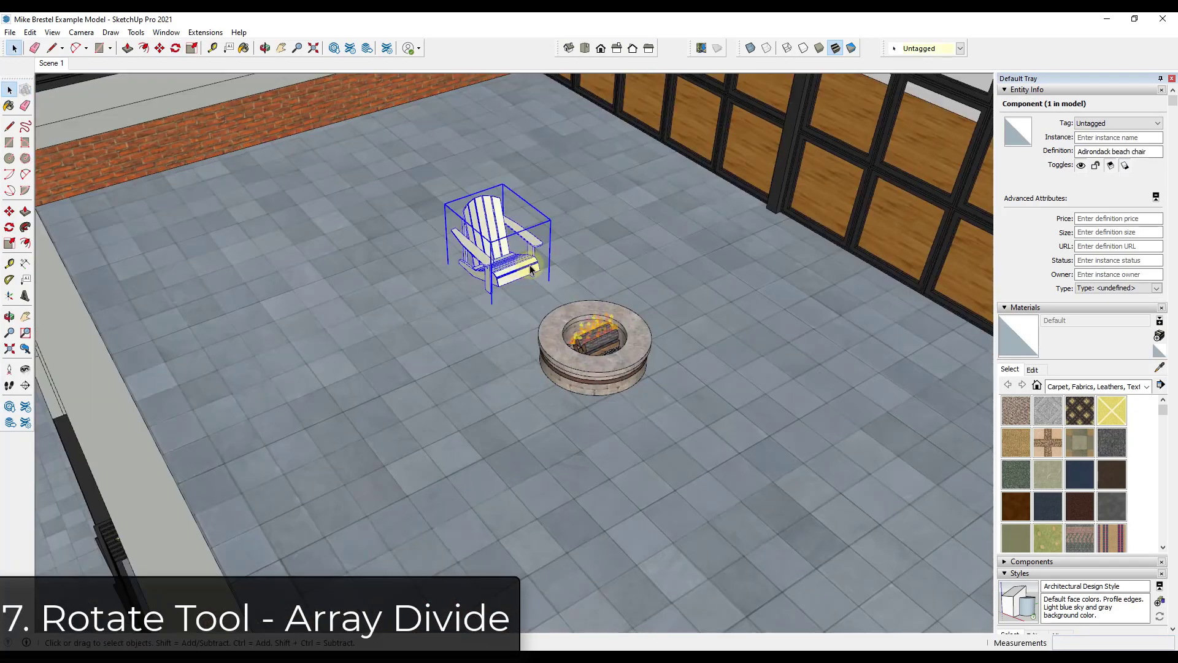
pyautogui.press('q')
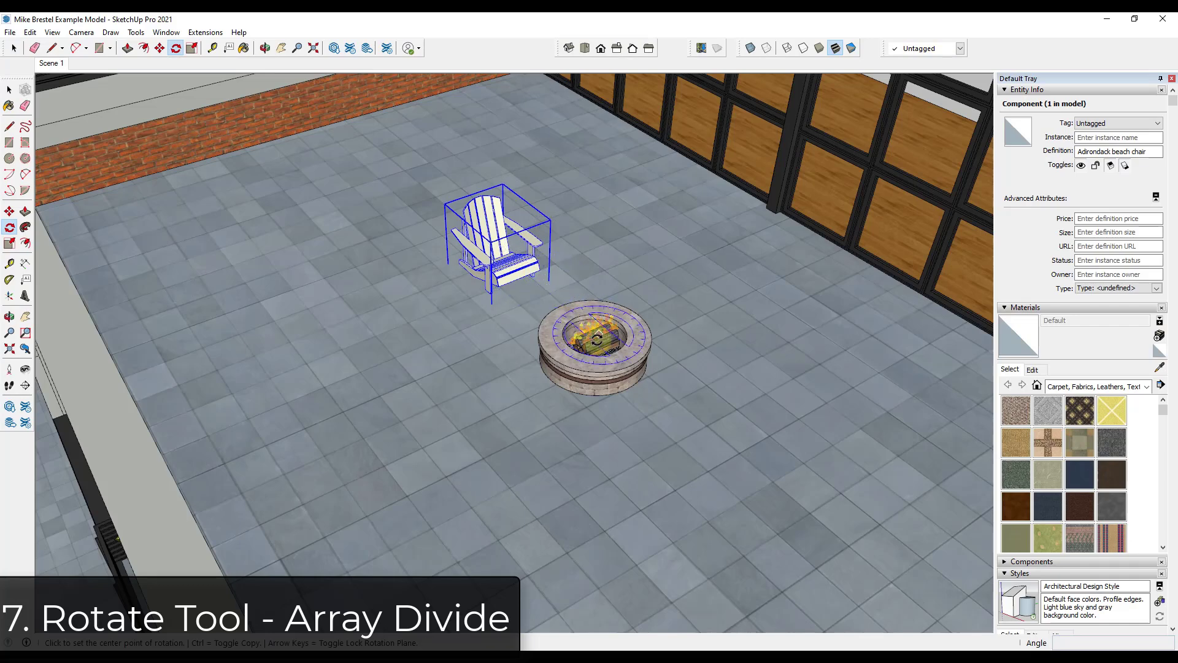
pyautogui.click(598, 335)
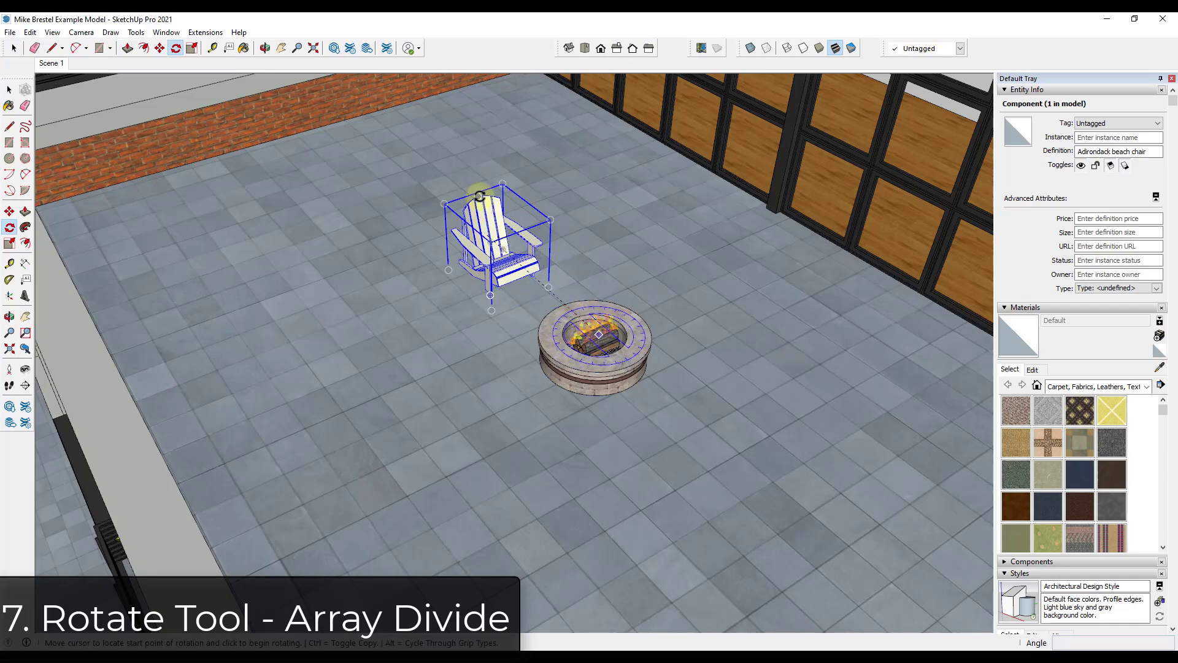
pyautogui.click(479, 196)
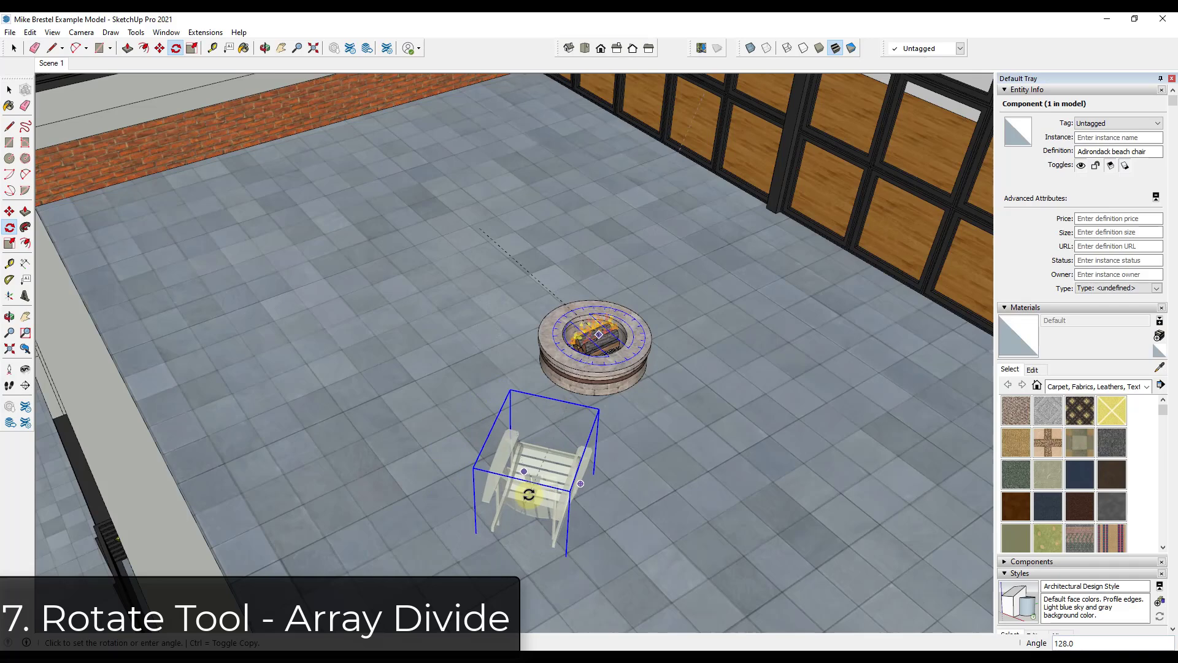
pyautogui.press('ctrl')
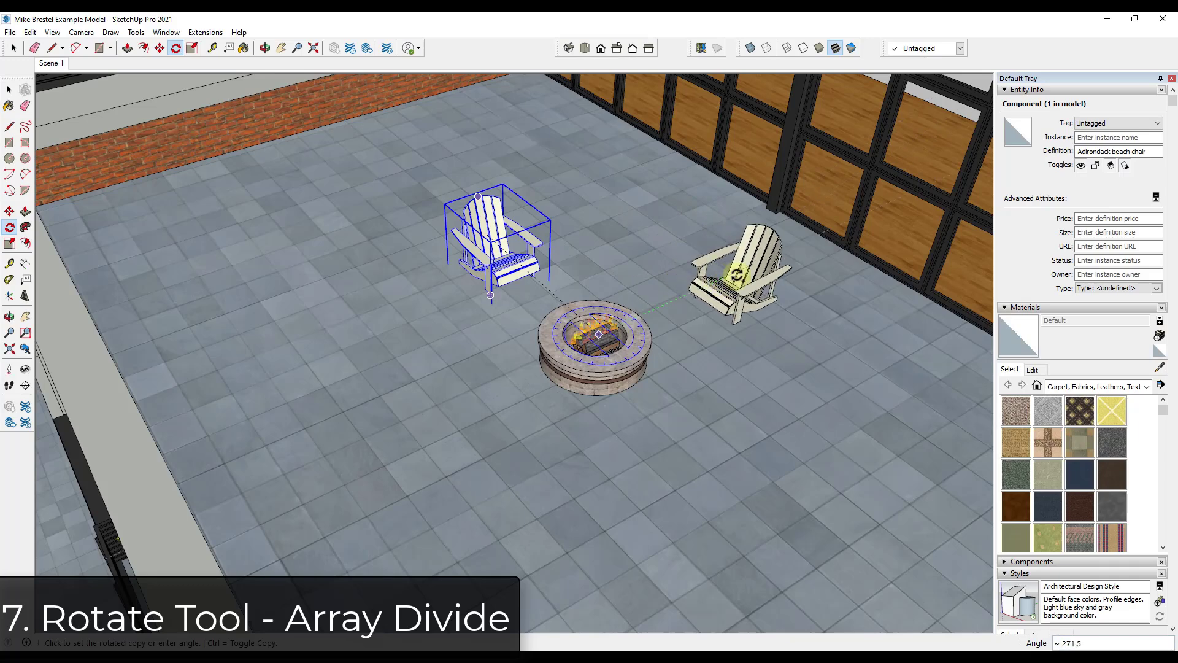
pyautogui.click(736, 276)
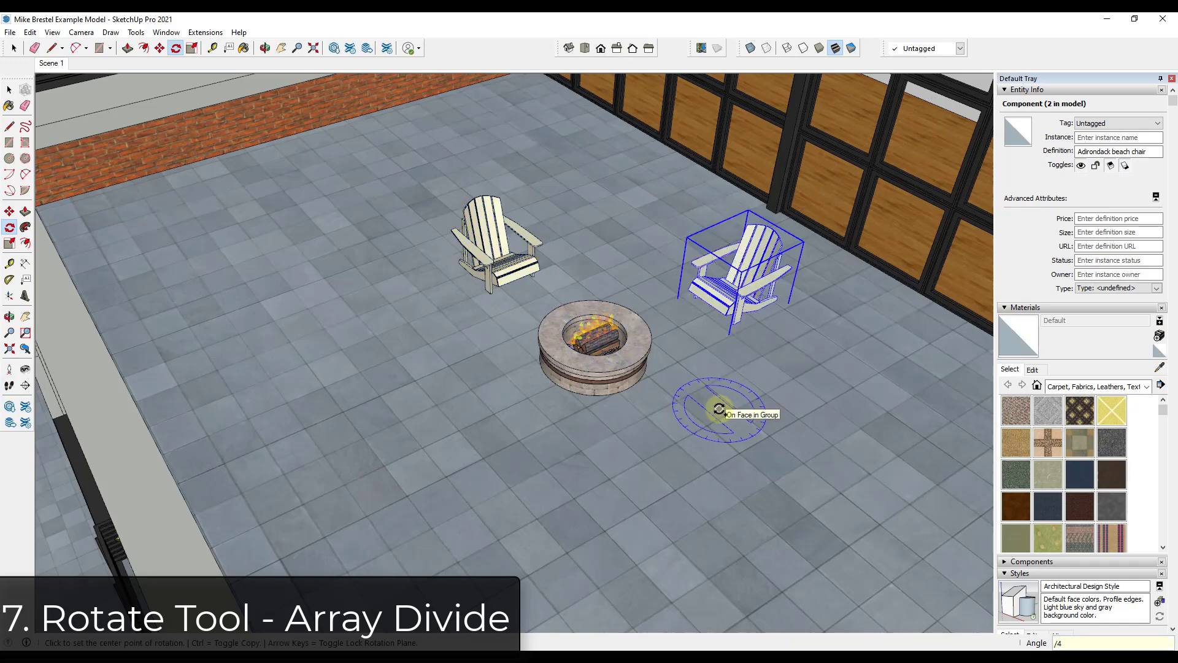
# - Divide the chair's rotation into evenly spaced copies around the fire pit, trying divisions including /4 and /6 before entering /5
pyautogui.write('/4')
pyautogui.press('Return')
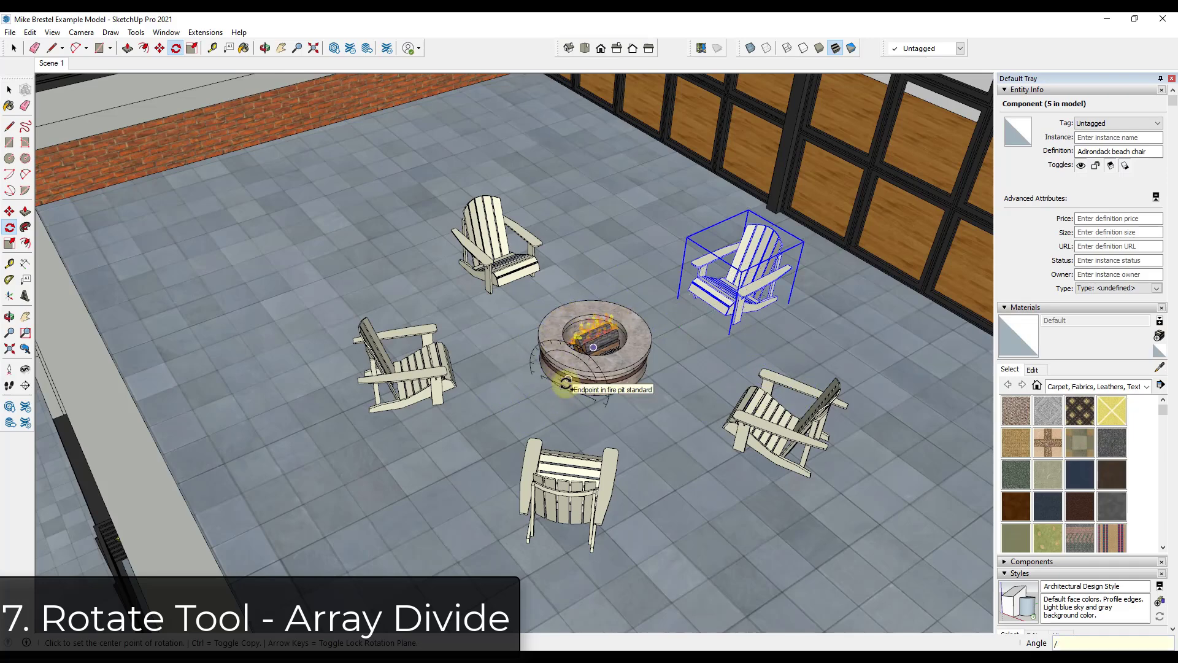
pyautogui.press('Return')
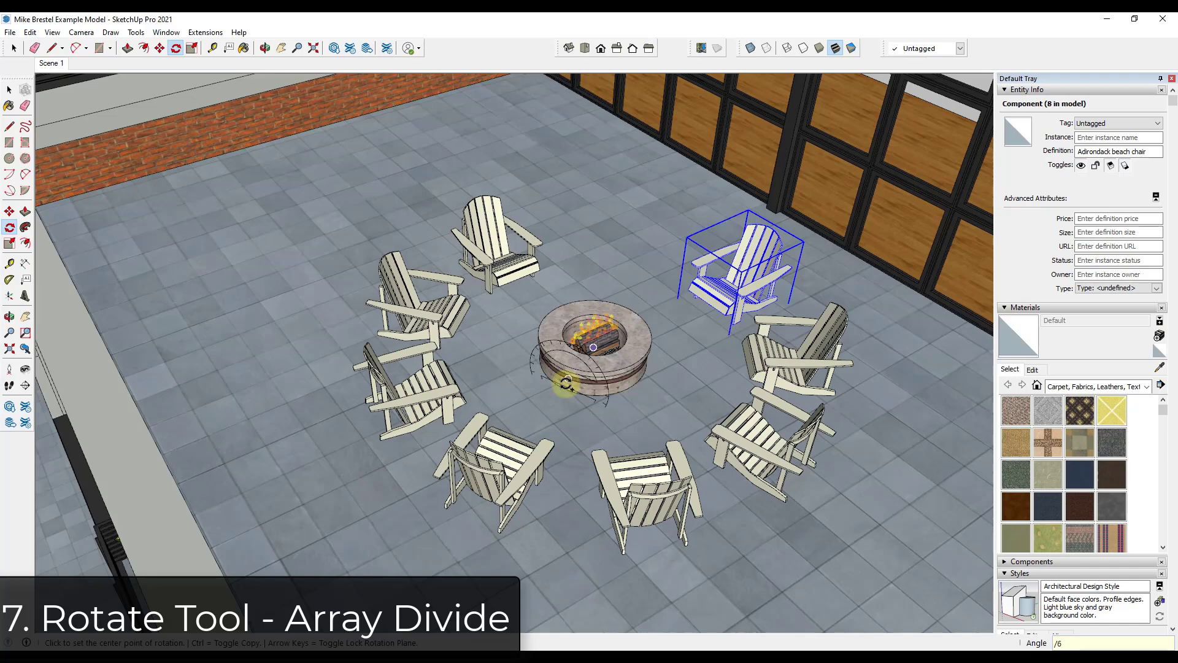
pyautogui.press('Return')
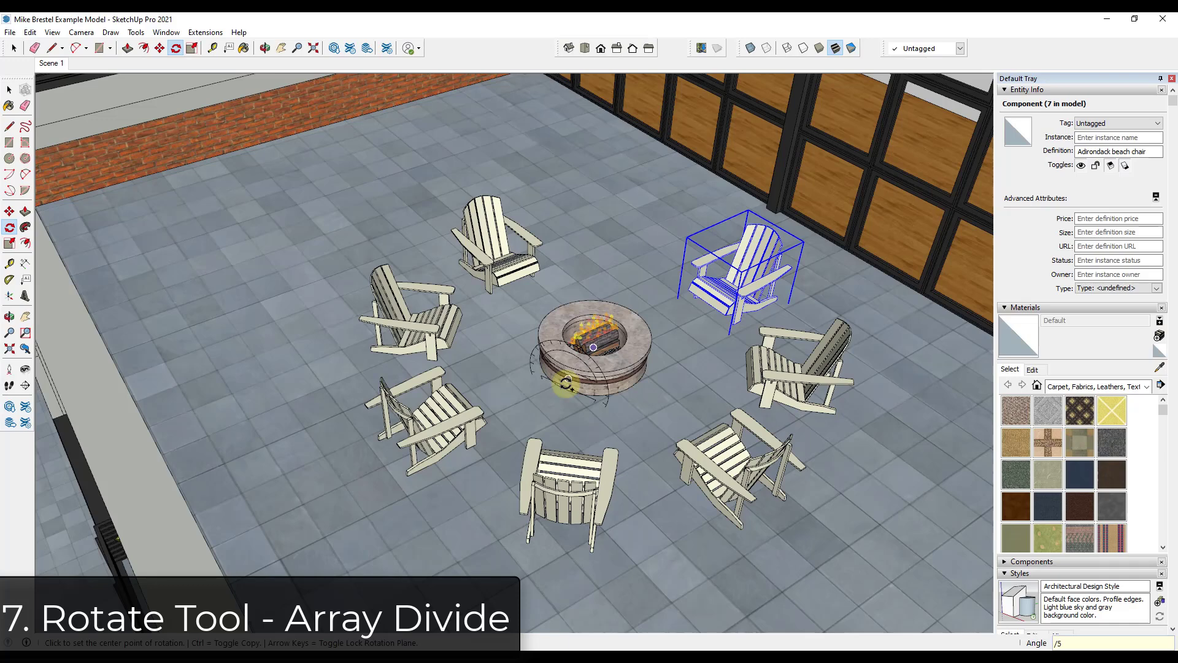
pyautogui.write('/5')
pyautogui.press('Return')
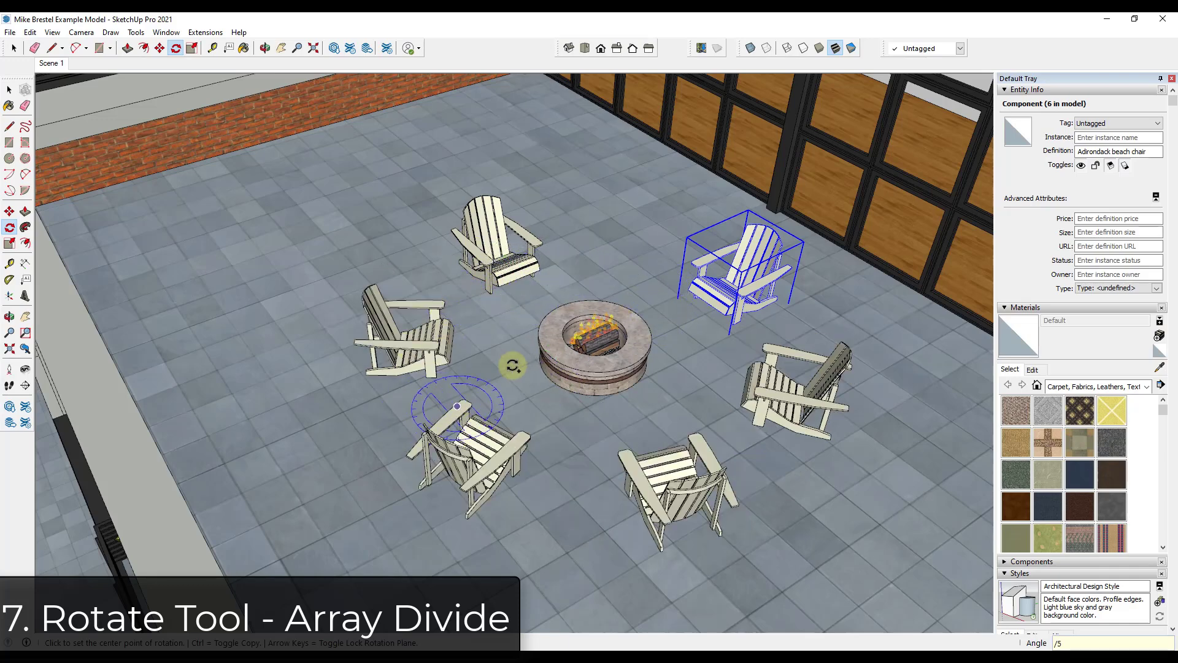
pyautogui.moveTo(678, 333)
pyautogui.mouseDown(button='middle')
pyautogui.moveTo(674, 359)
pyautogui.moveTo(678, 342)
pyautogui.mouseUp(button='middle')
pyautogui.press('space')
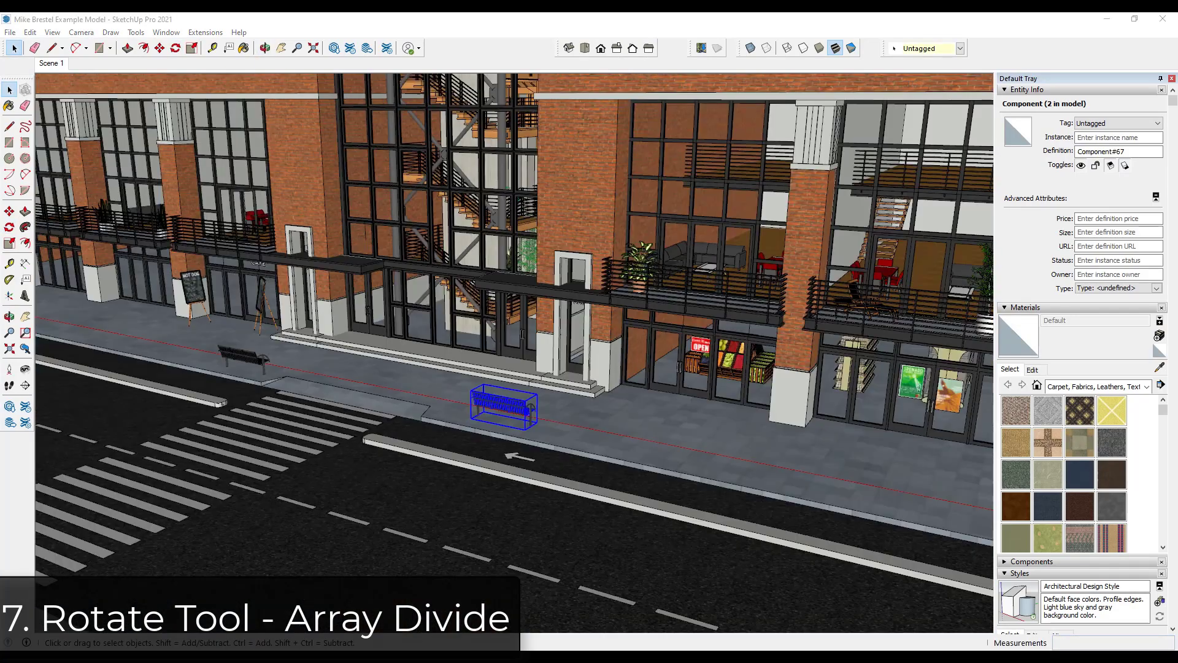
# - Examine the two sidewalk benches and the Brick_Site2 component, opening the site component for editing and closing it again
pyautogui.moveTo(612, 400); pyautogui.dragTo(602, 416, button='middle')
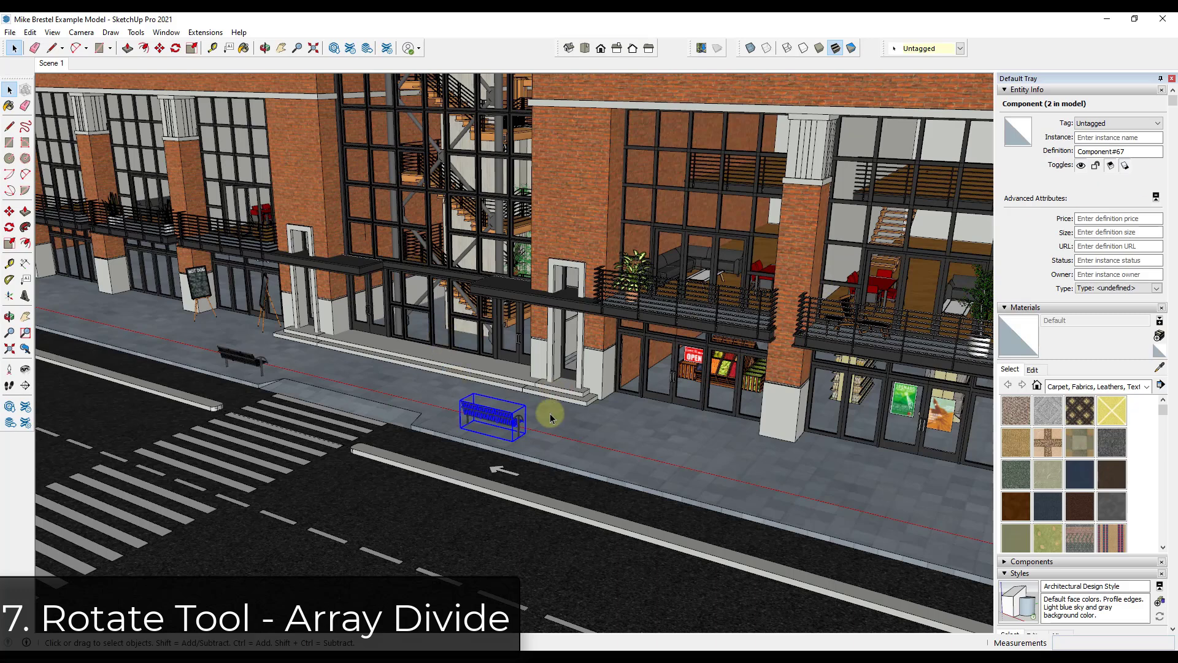
pyautogui.click(601, 440)
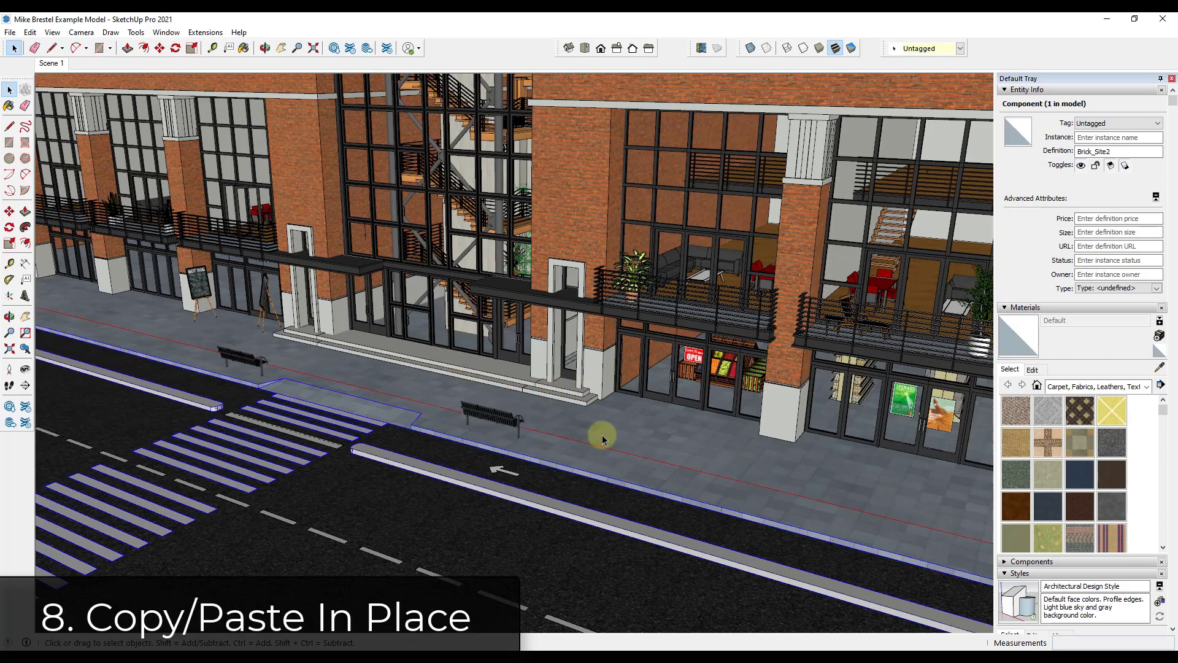
pyautogui.click(255, 359)
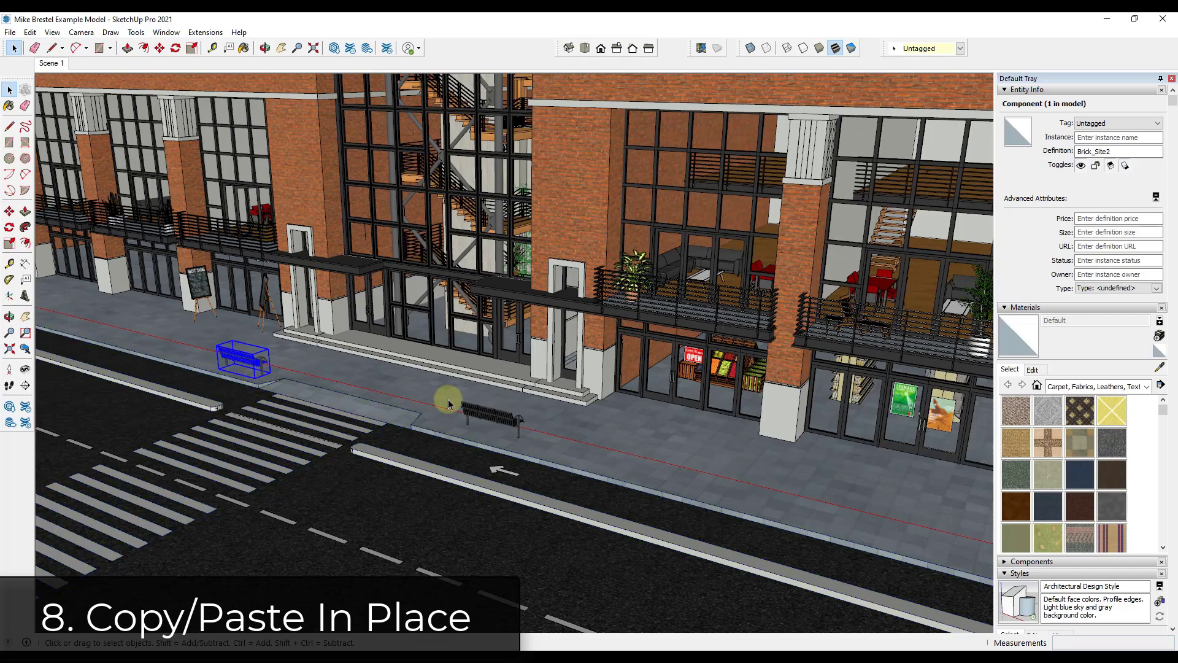
pyautogui.click(507, 420)
pyautogui.scroll(-5, 651, 434)
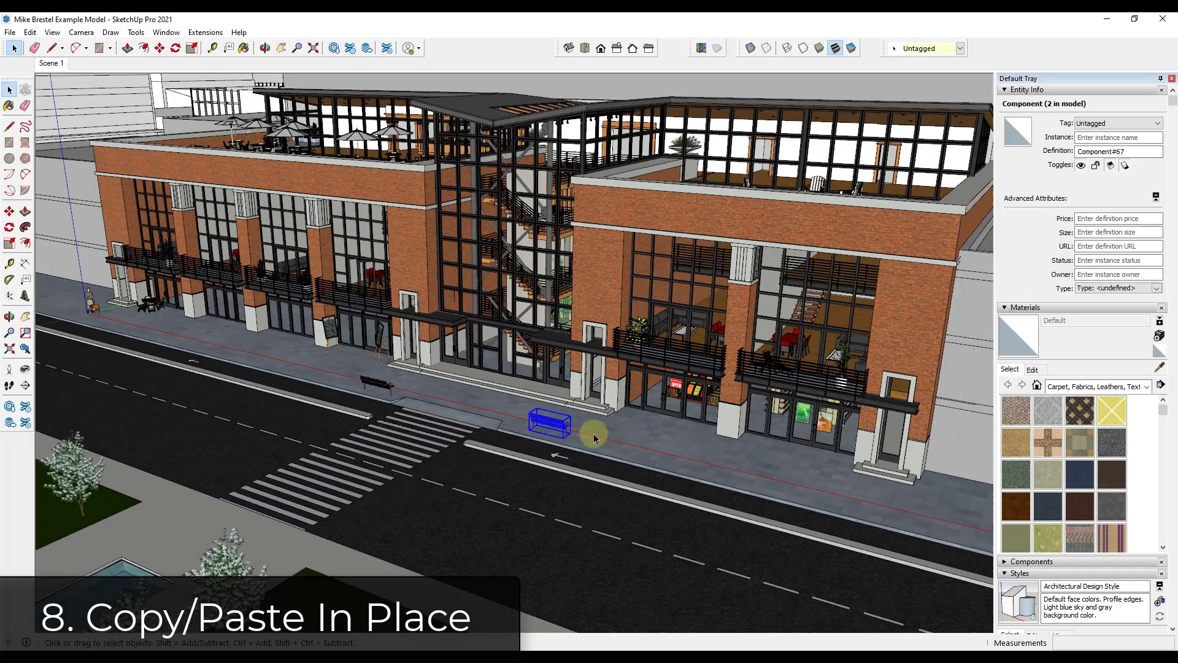
pyautogui.scroll(-5, 606, 433)
pyautogui.click(423, 504)
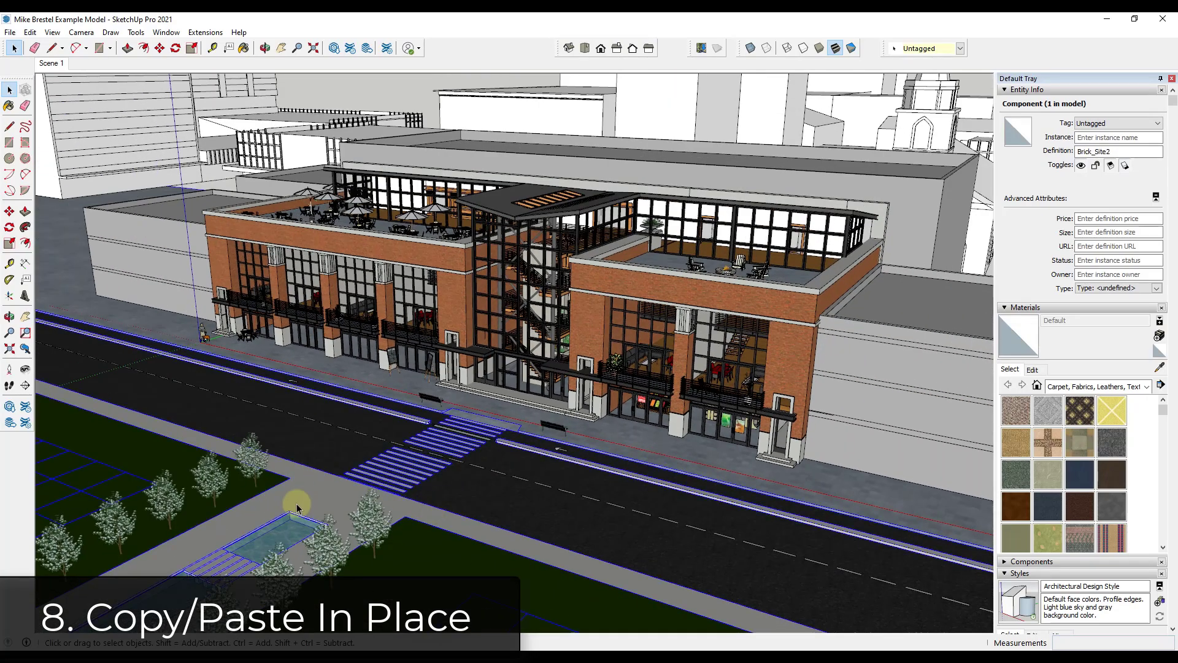
pyautogui.doubleClick(337, 498)
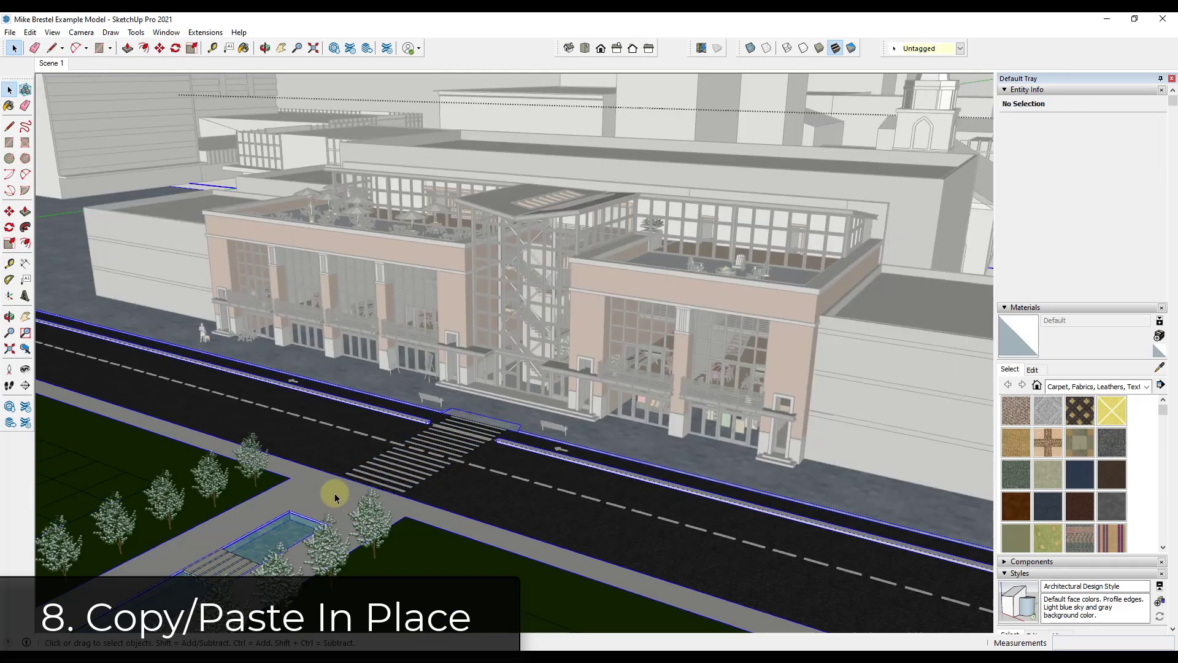
pyautogui.click(448, 469)
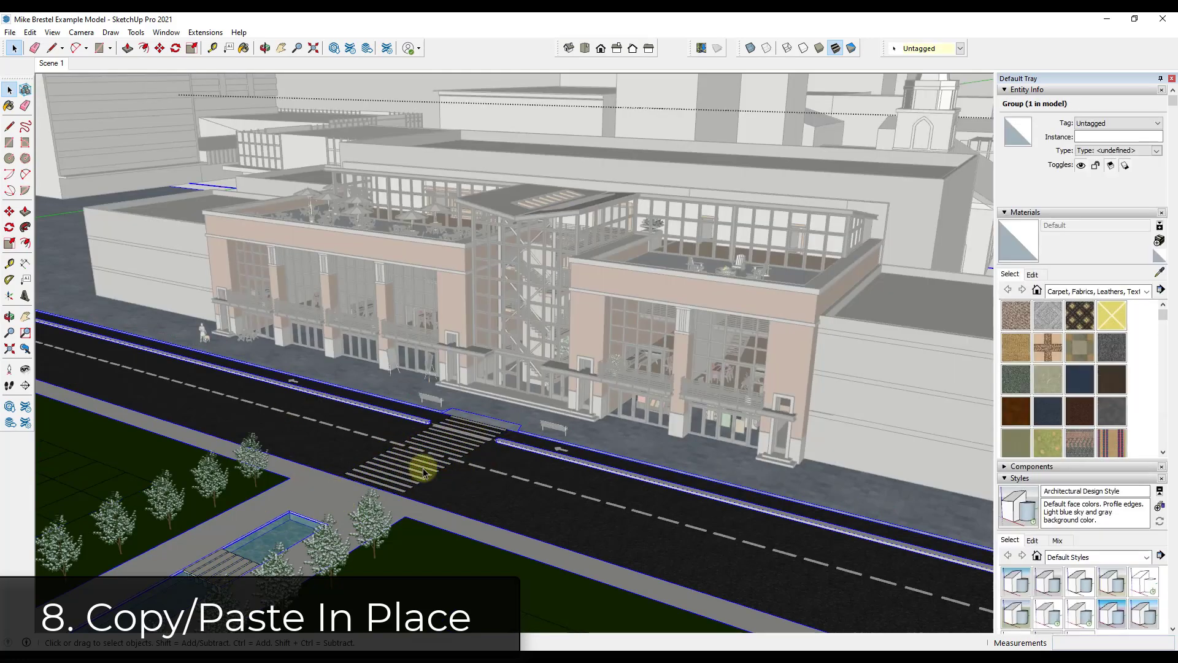
pyautogui.click(526, 421)
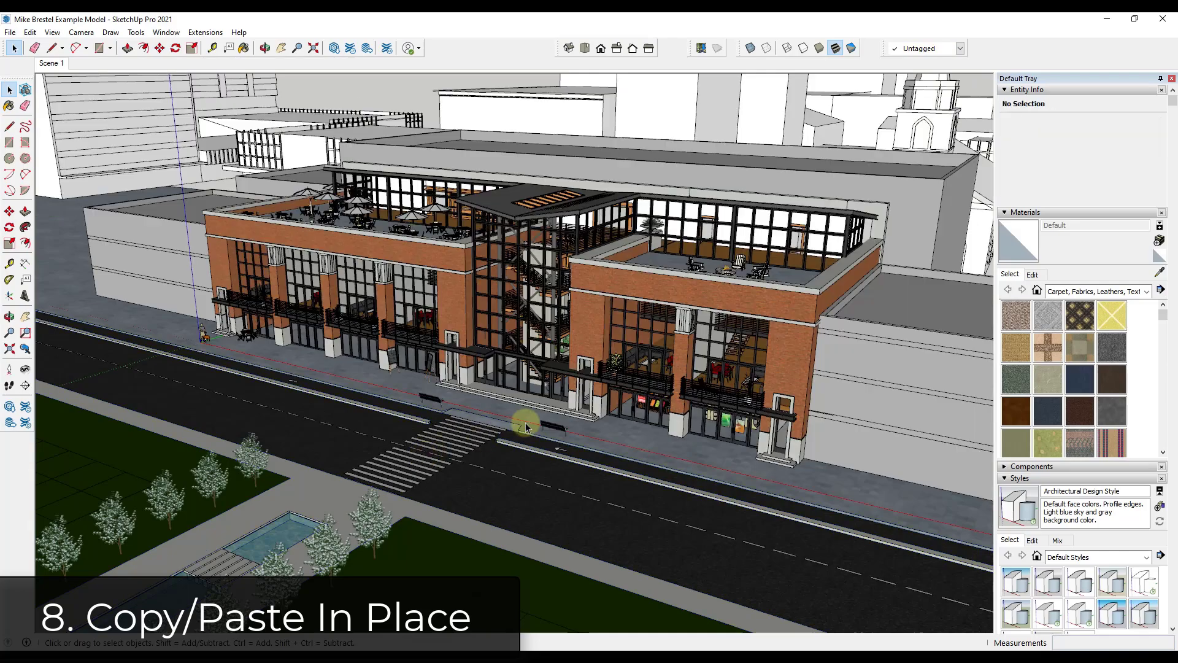
# - Select both sidewalk benches and cut them from the top level of the model
pyautogui.scroll(5, 552, 424)
pyautogui.click(544, 428)
pyautogui.keyDown('shift'); pyautogui.click(347, 383); pyautogui.keyUp('shift')
pyautogui.scroll(3, 478, 411)
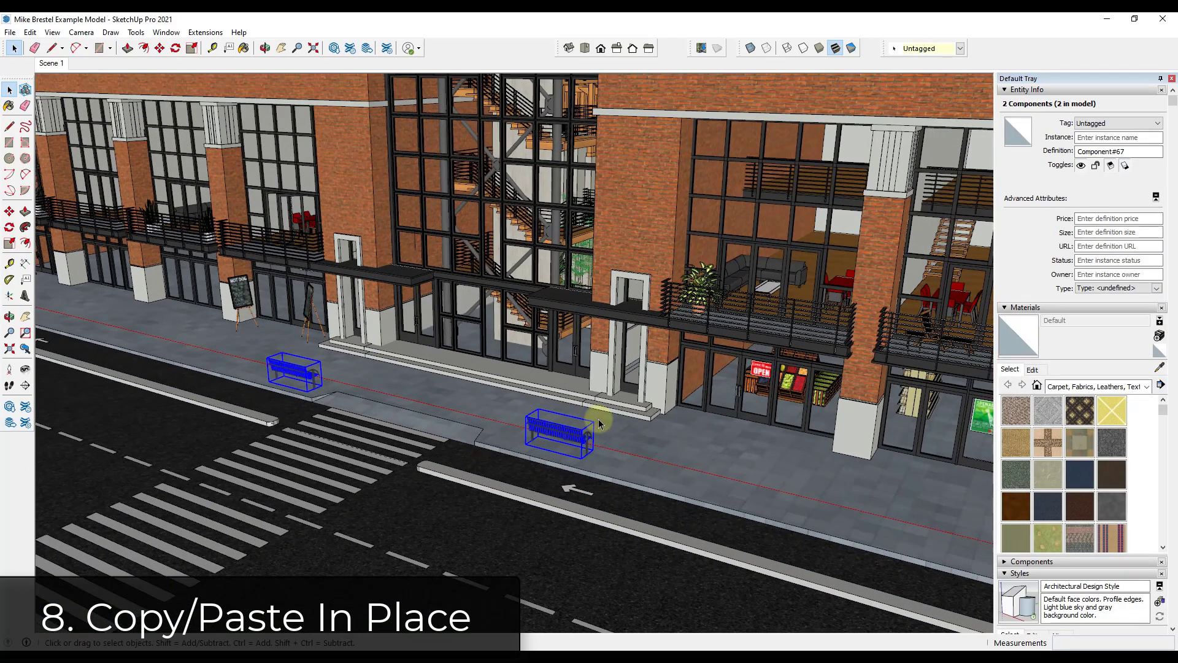
pyautogui.scroll(-4, 614, 414)
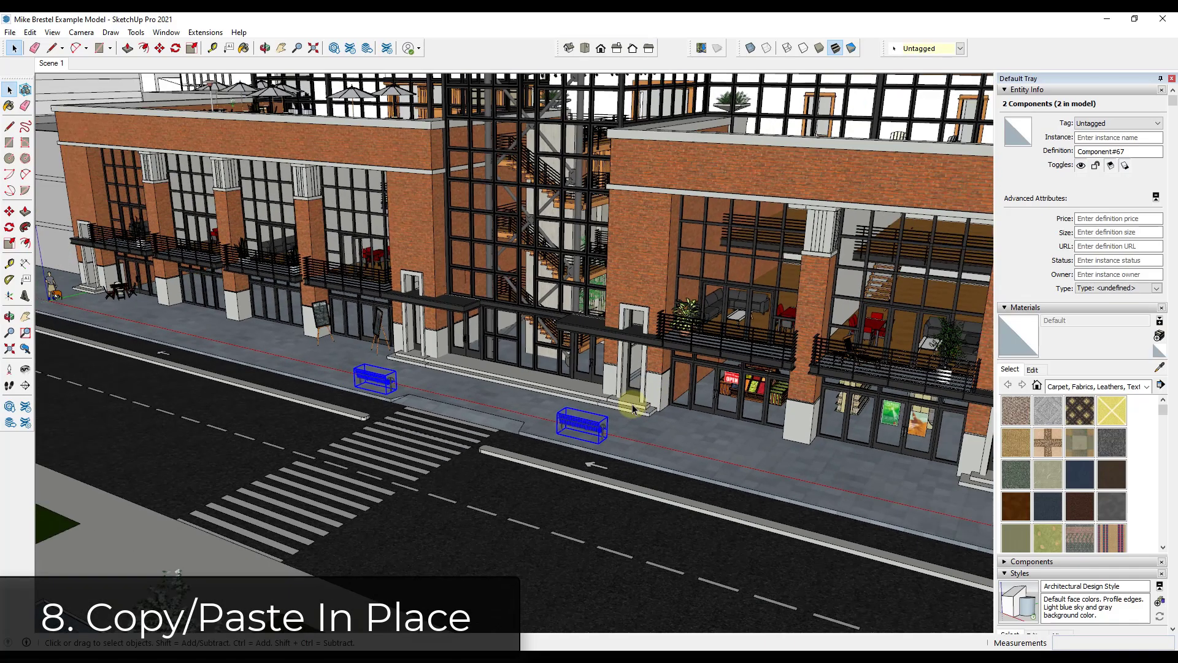
pyautogui.scroll(5, 623, 408)
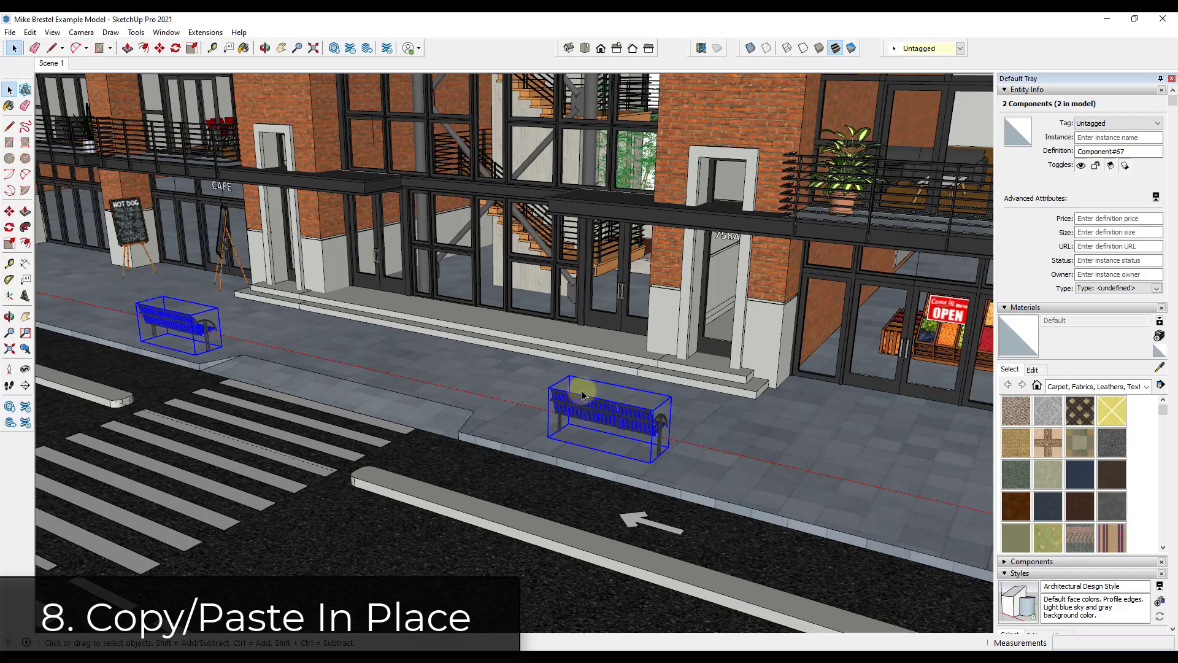
pyautogui.hotkey('ctrl', 'x')
pyautogui.scroll(-6, 580, 398)
pyautogui.scroll(-1, 341, 533)
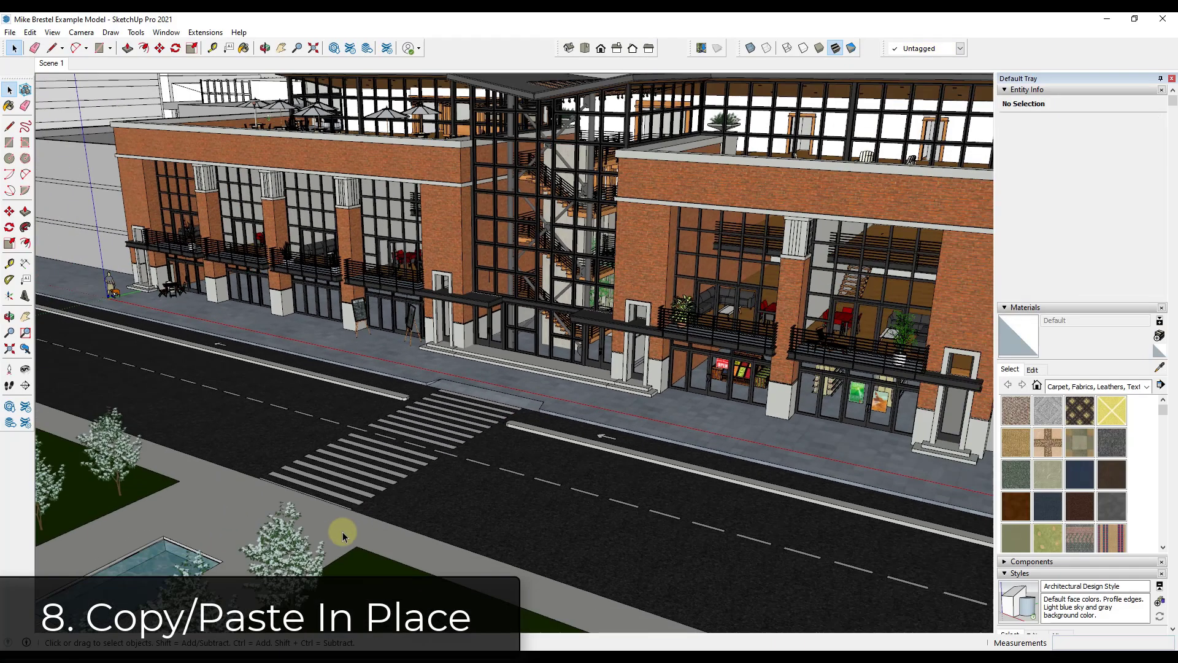
# - Paste the cut benches by hand inside the Brick_Site2 component near the crosswalk and leave the component
pyautogui.doubleClick(334, 529)
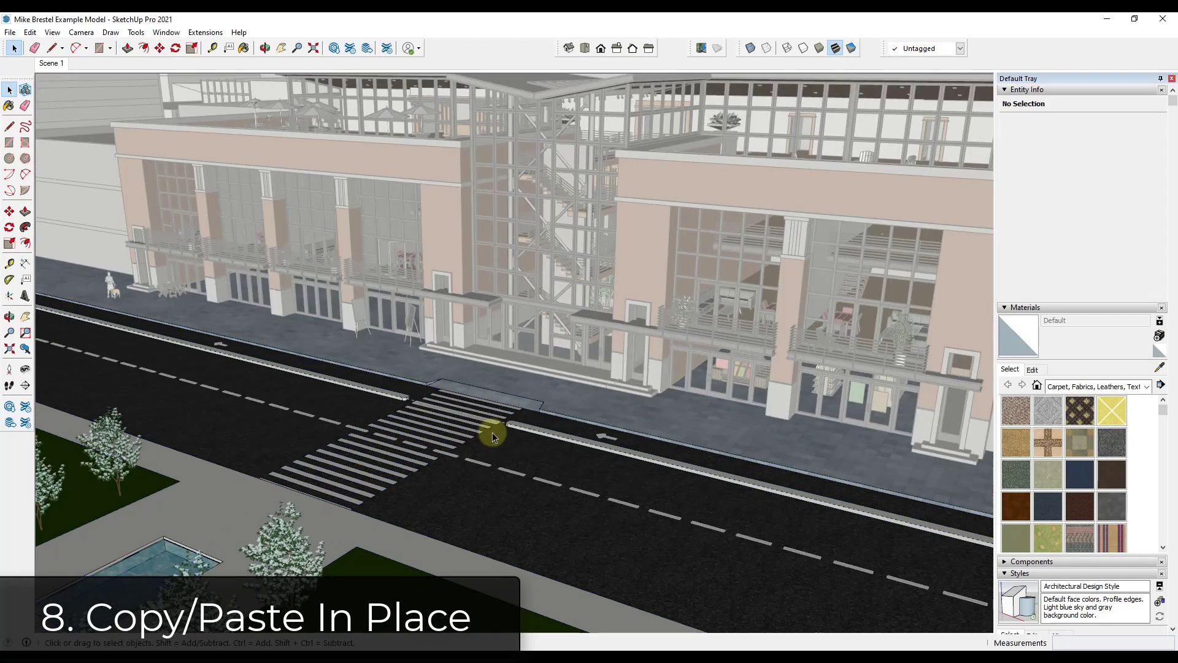
pyautogui.hotkey('ctrl', 'v')
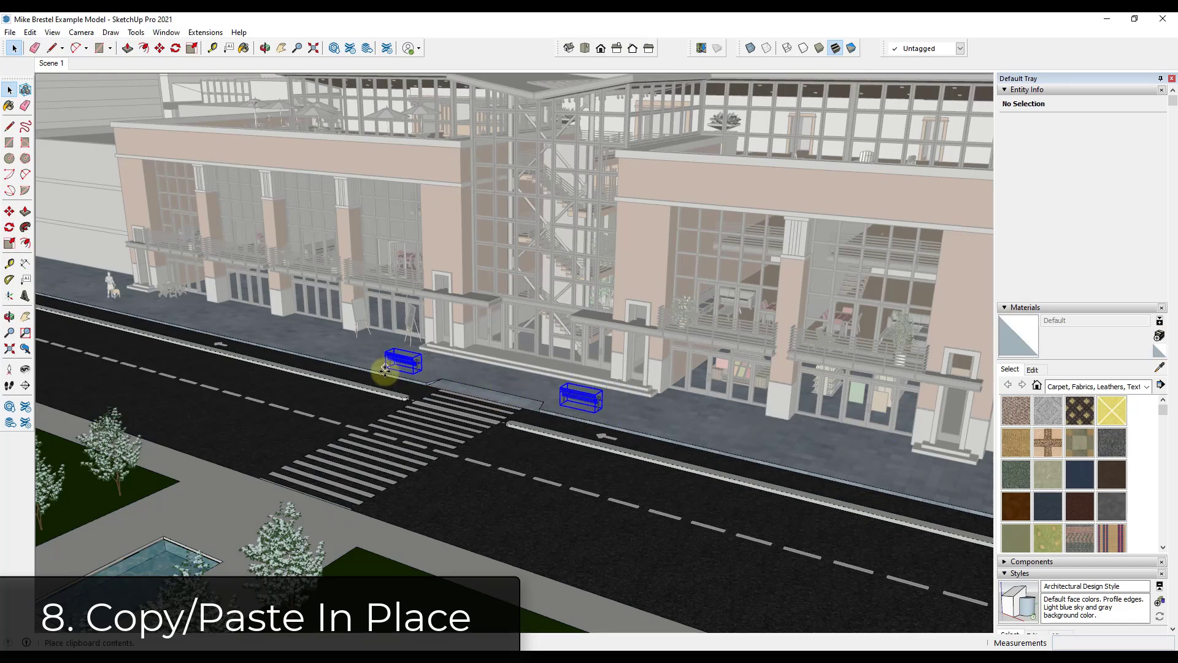
pyautogui.click(384, 371)
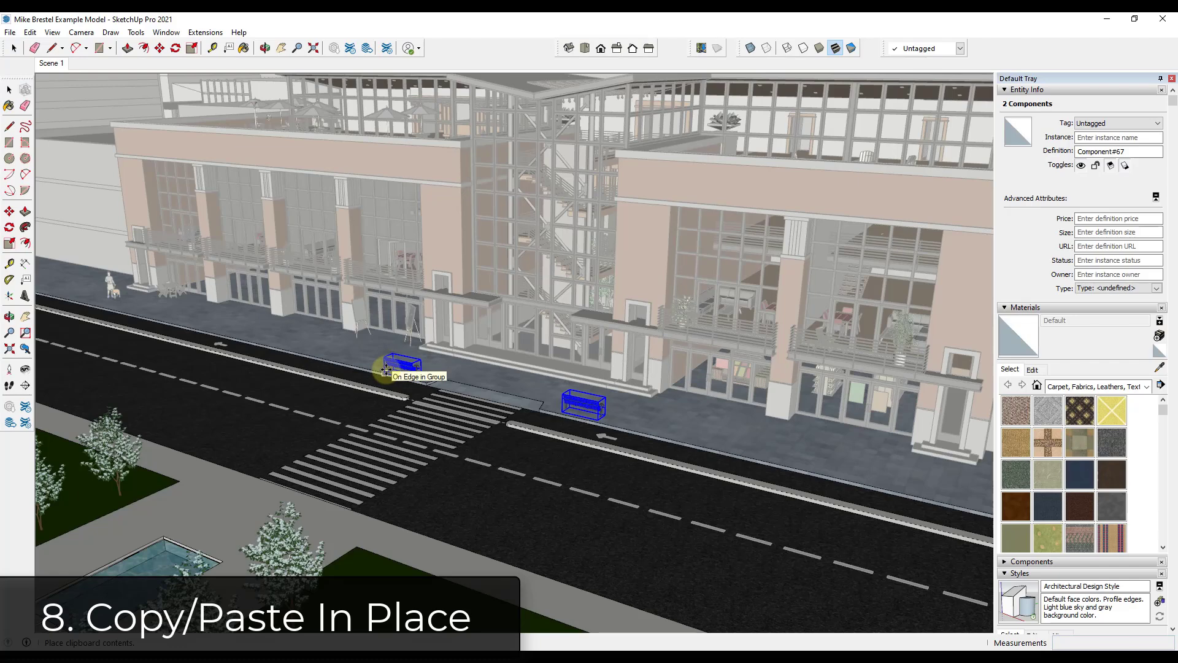
pyautogui.click(385, 363)
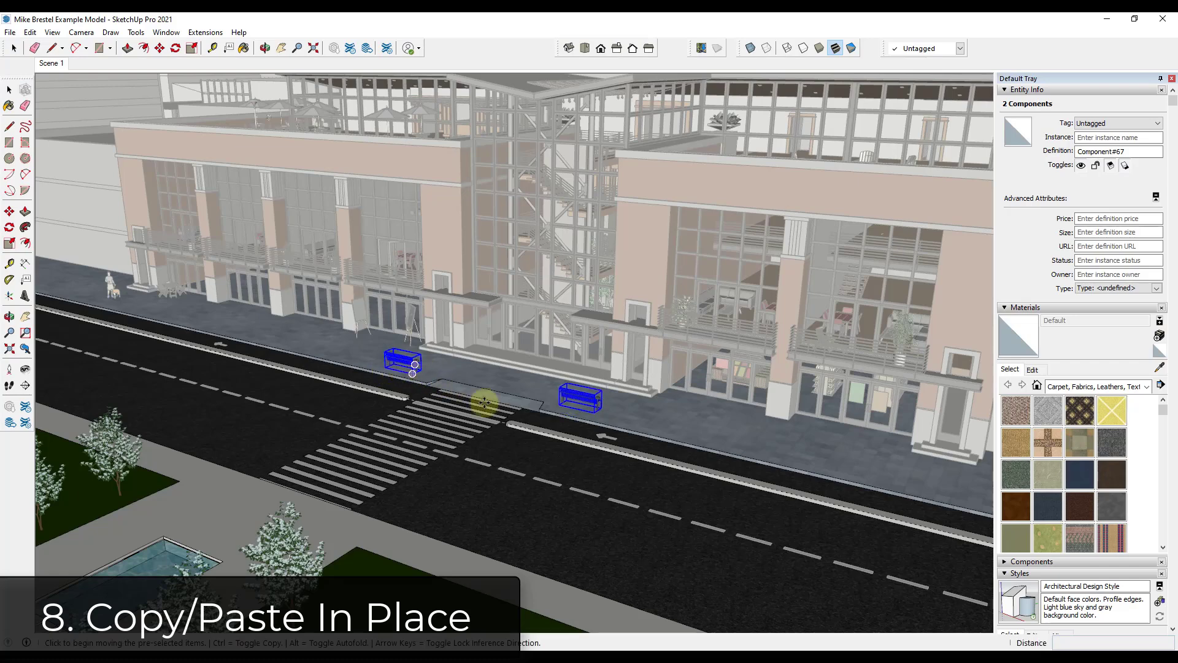
pyautogui.click(516, 406)
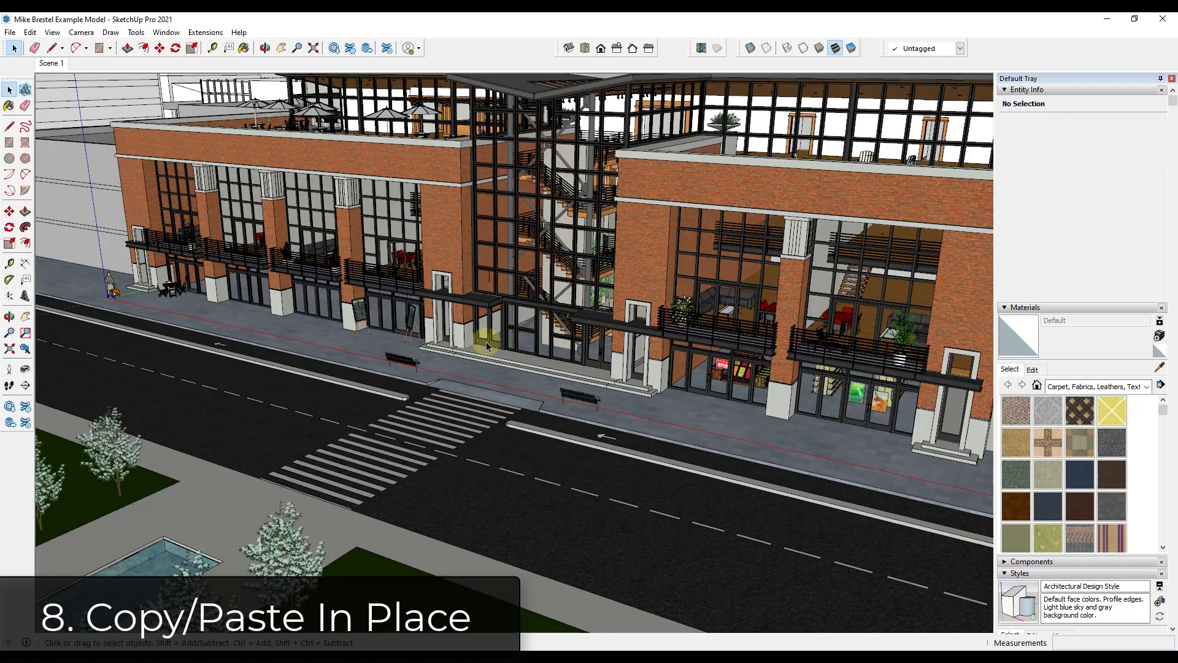
# - Undo the manual paste and the cut of the two benches
pyautogui.click(554, 479)
pyautogui.doubleClick(568, 433)
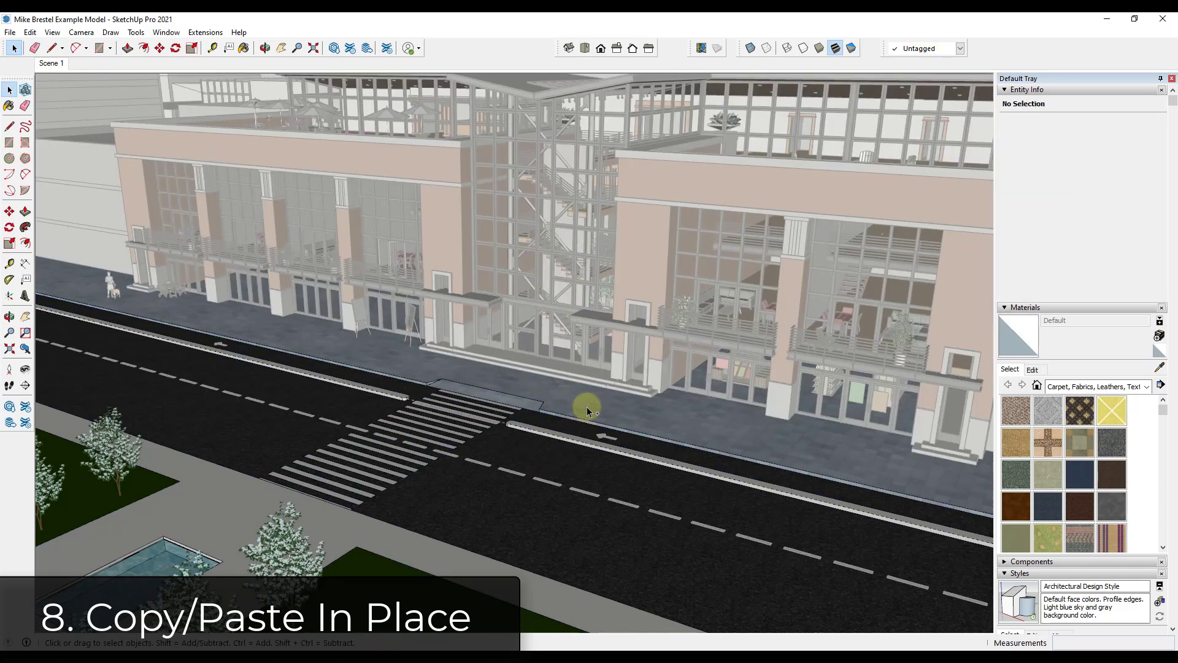
pyautogui.click(586, 406)
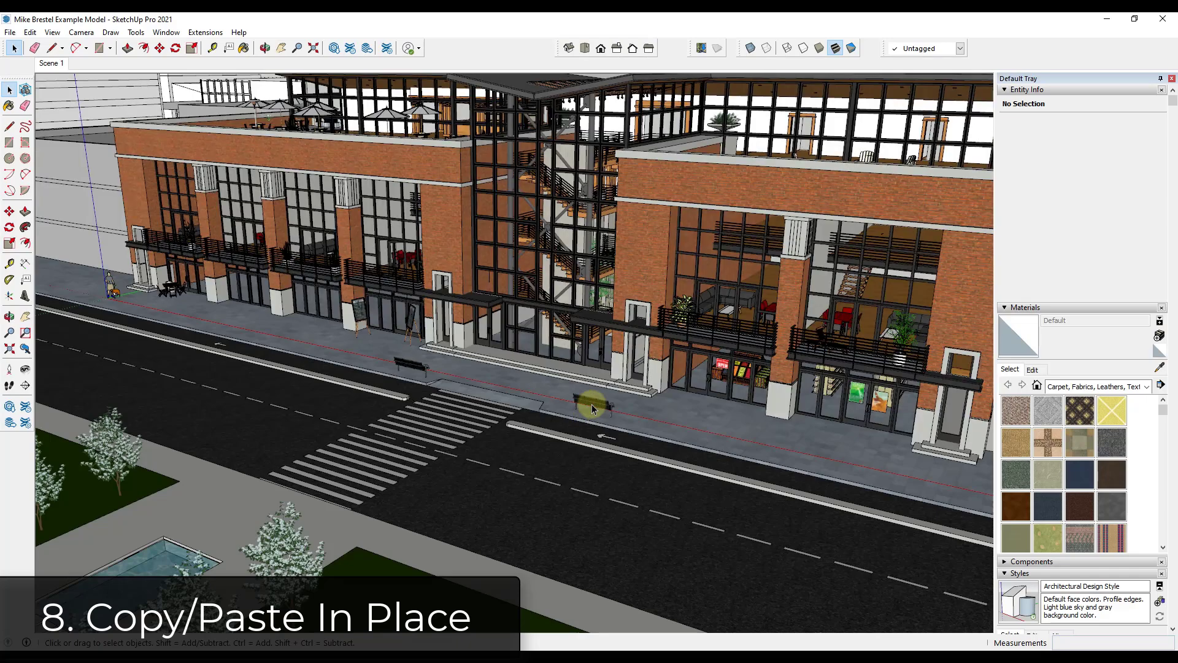
# - Select the two restored benches beside the crosswalk and cut them to the clipboard
pyautogui.click(594, 402)
pyautogui.scroll(3, 492, 487)
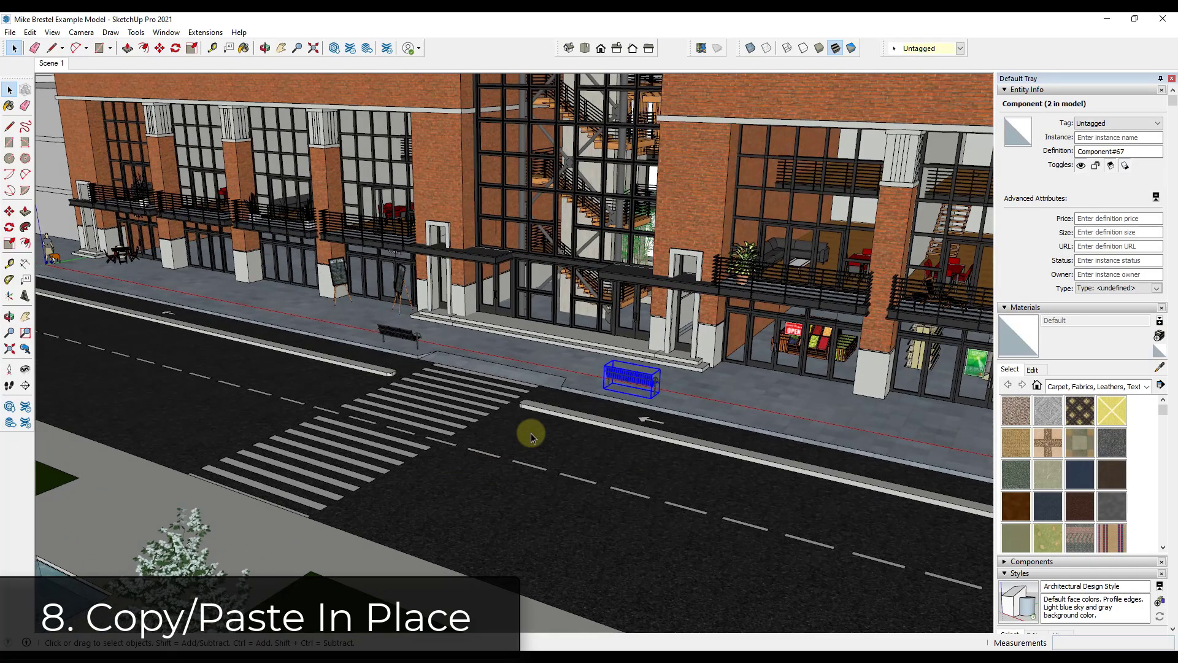
pyautogui.keyDown('shift'); pyautogui.click(399, 335); pyautogui.keyUp('shift')
pyautogui.scroll(5, 631, 390)
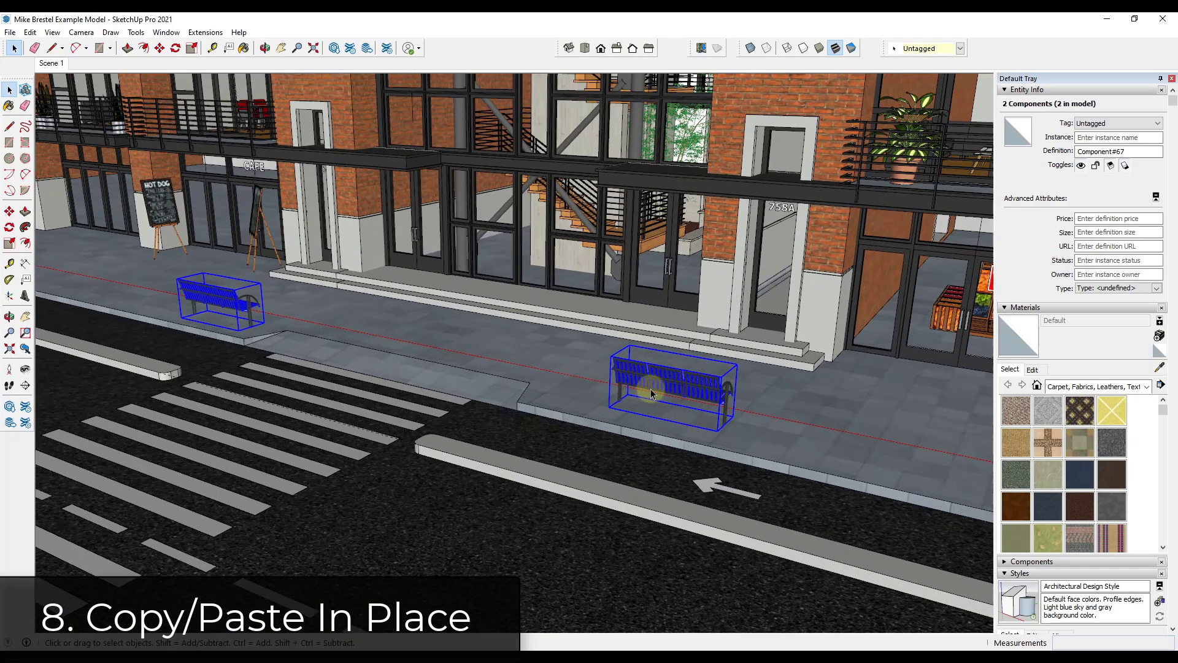
pyautogui.scroll(-2, 658, 392)
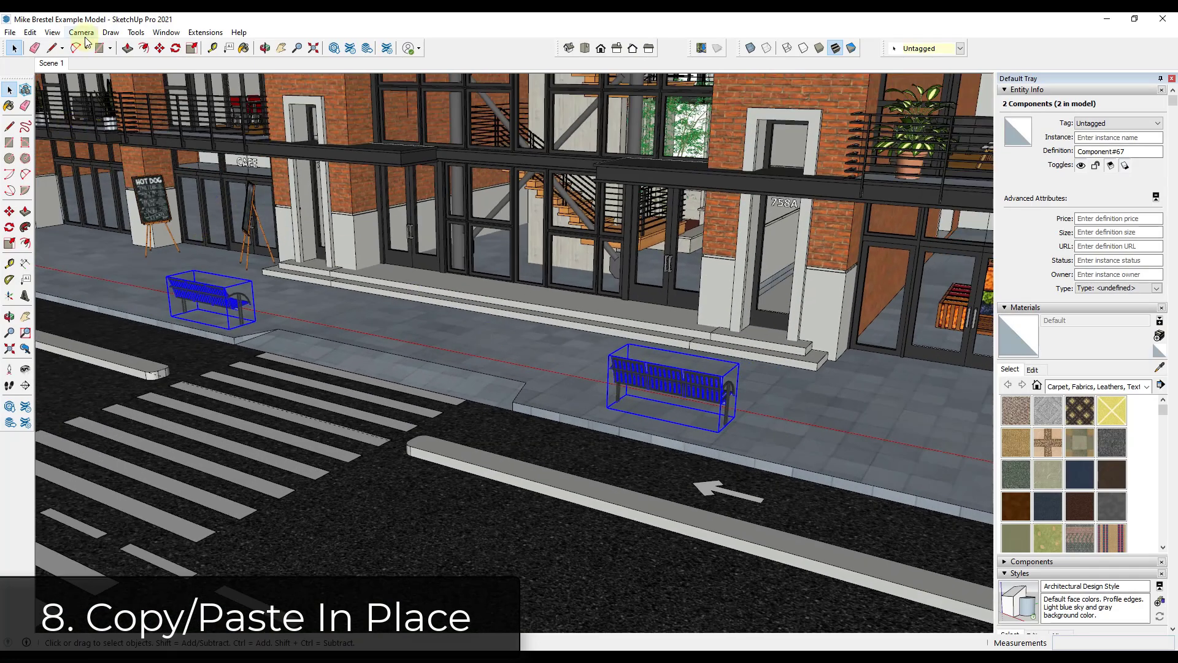
pyautogui.click(28, 32)
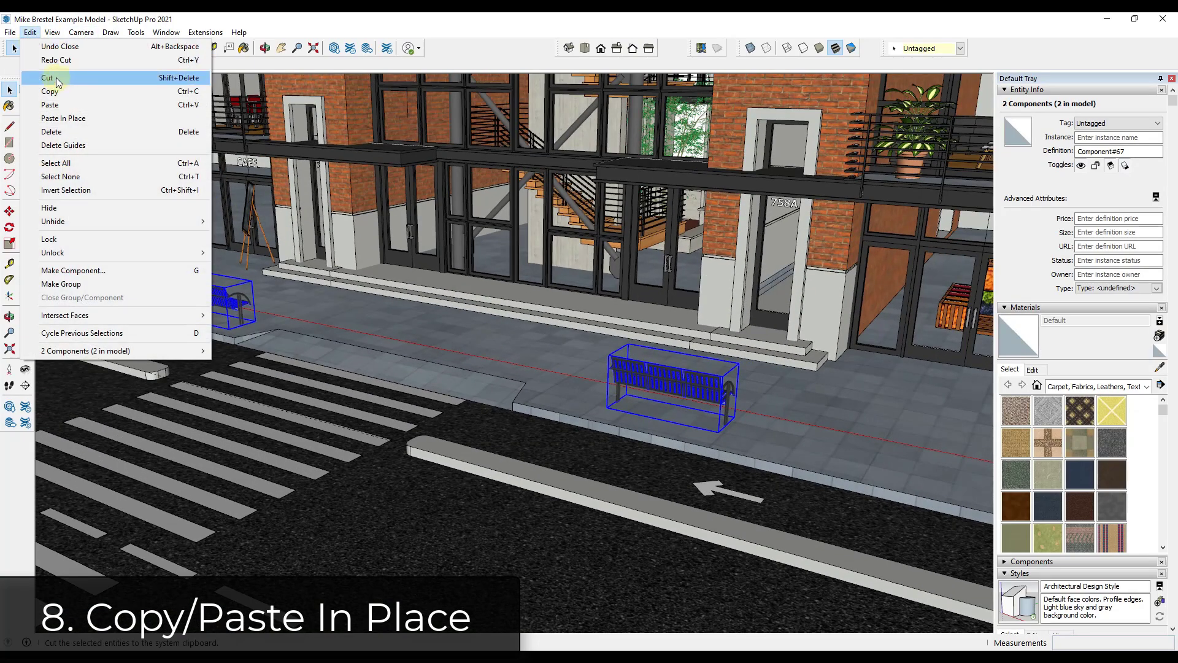
pyautogui.click(58, 79)
# - Open the Brick_Site2 component for editing and insert the benches with Paste In Place
pyautogui.scroll(-5, 598, 351)
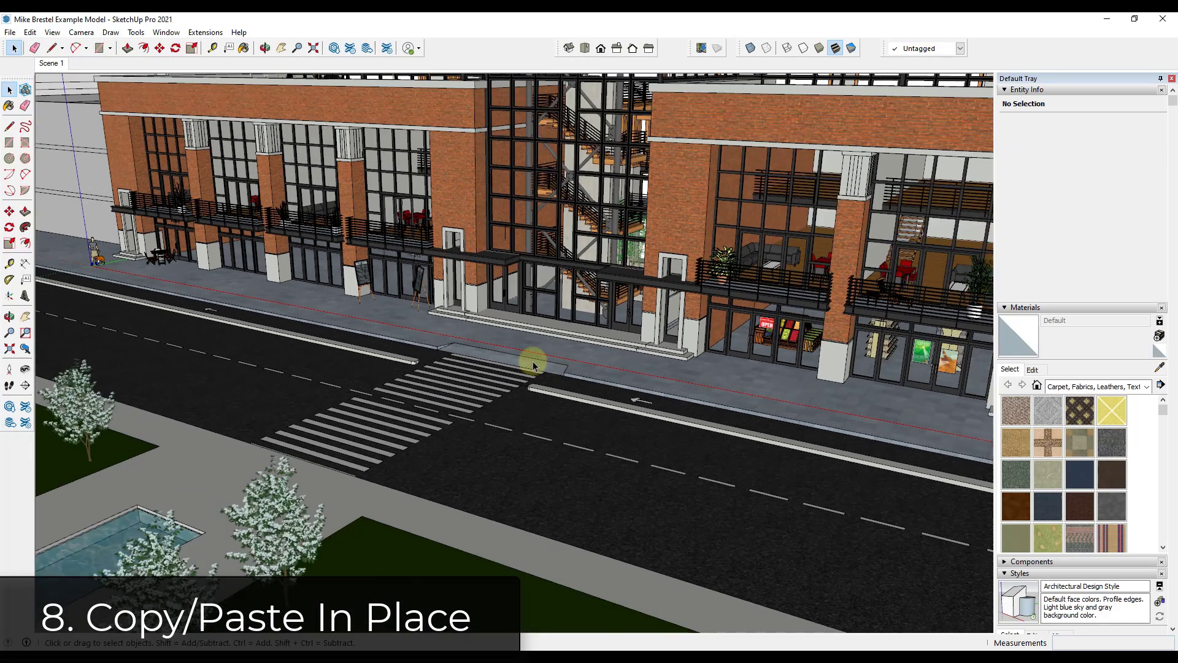
pyautogui.scroll(-2, 413, 432)
pyautogui.doubleClick(392, 471)
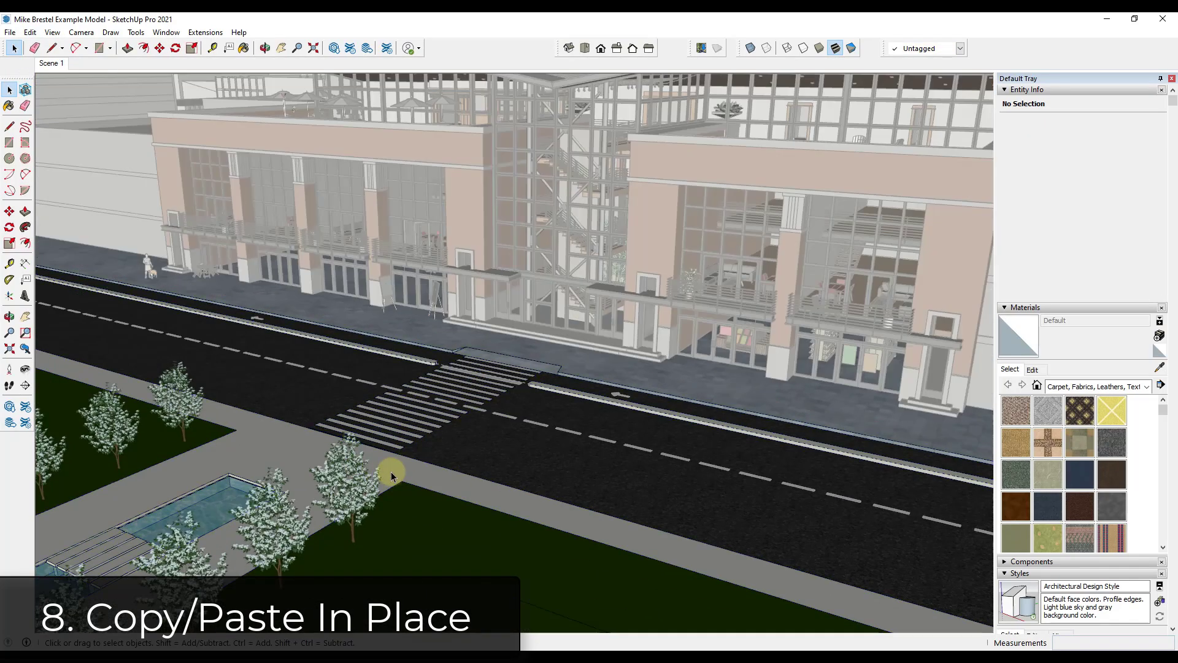
pyautogui.click(38, 33)
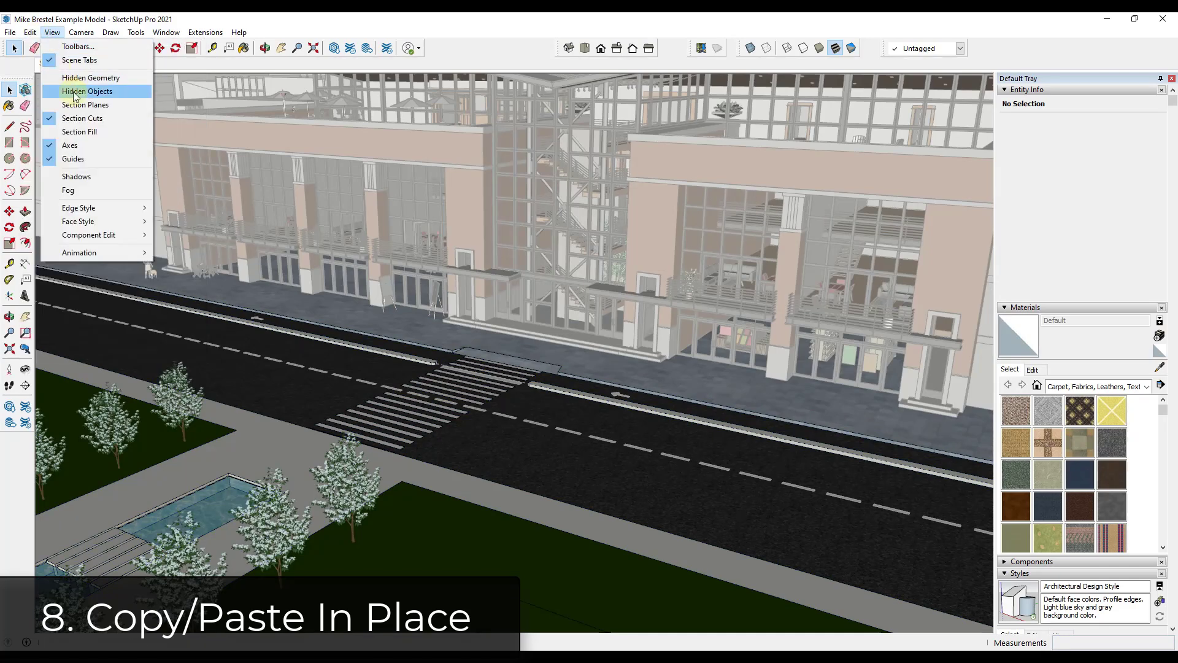
pyautogui.click(61, 117)
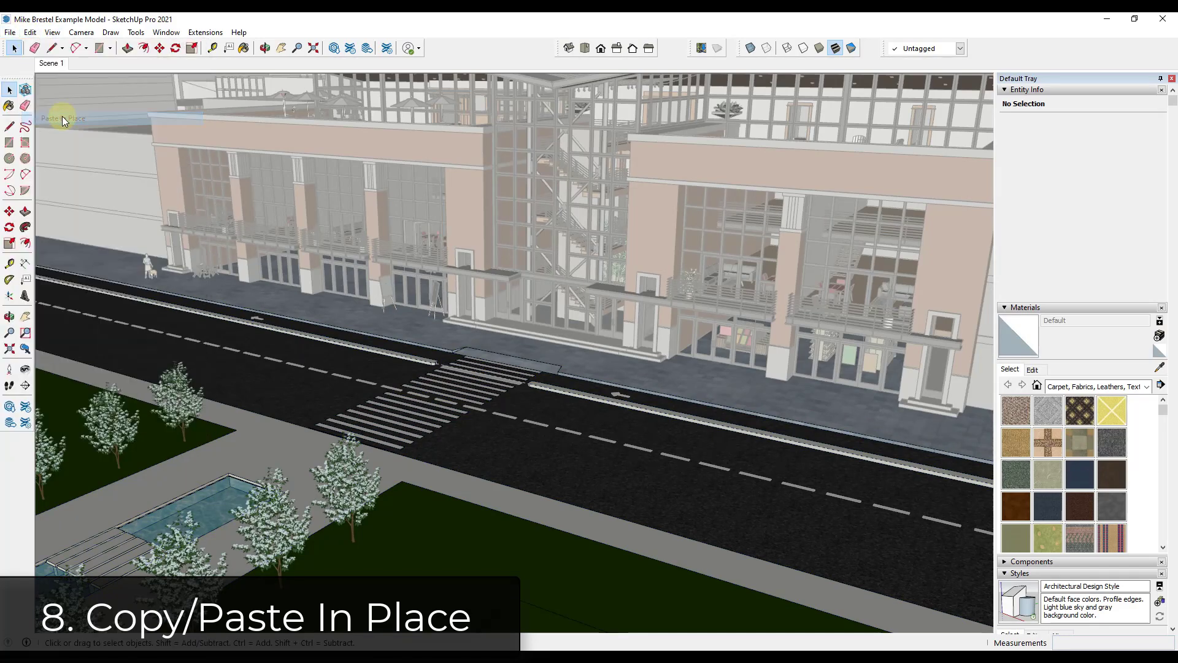
pyautogui.scroll(5, 610, 372)
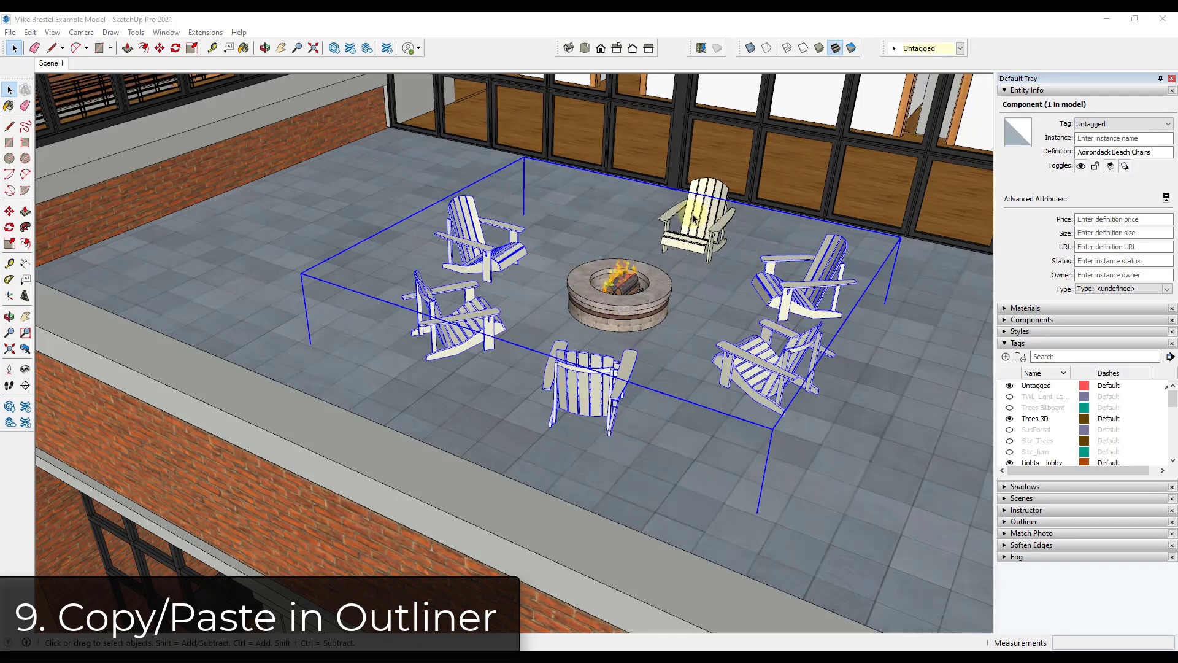
# - Select the loose Adirondack chair and compare it with the Adirondack Beach Chairs component in the expanded Outliner
pyautogui.click(706, 230)
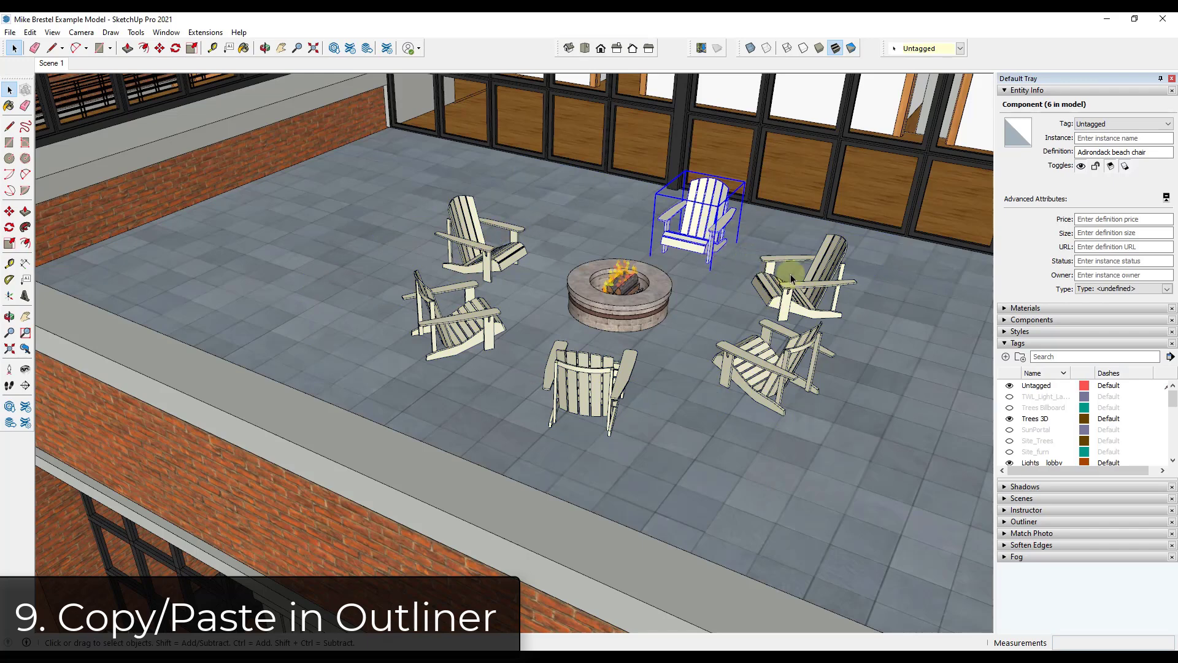
pyautogui.click(1006, 526)
pyautogui.scroll(-5, 1076, 390)
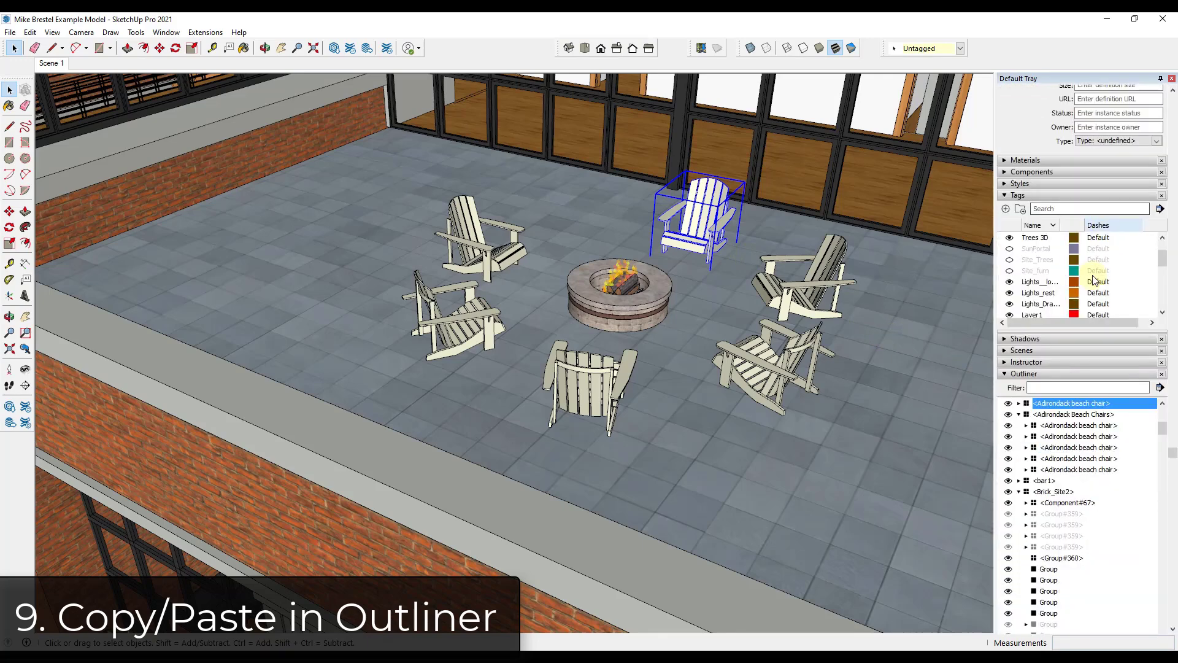
pyautogui.scroll(1, 1071, 442)
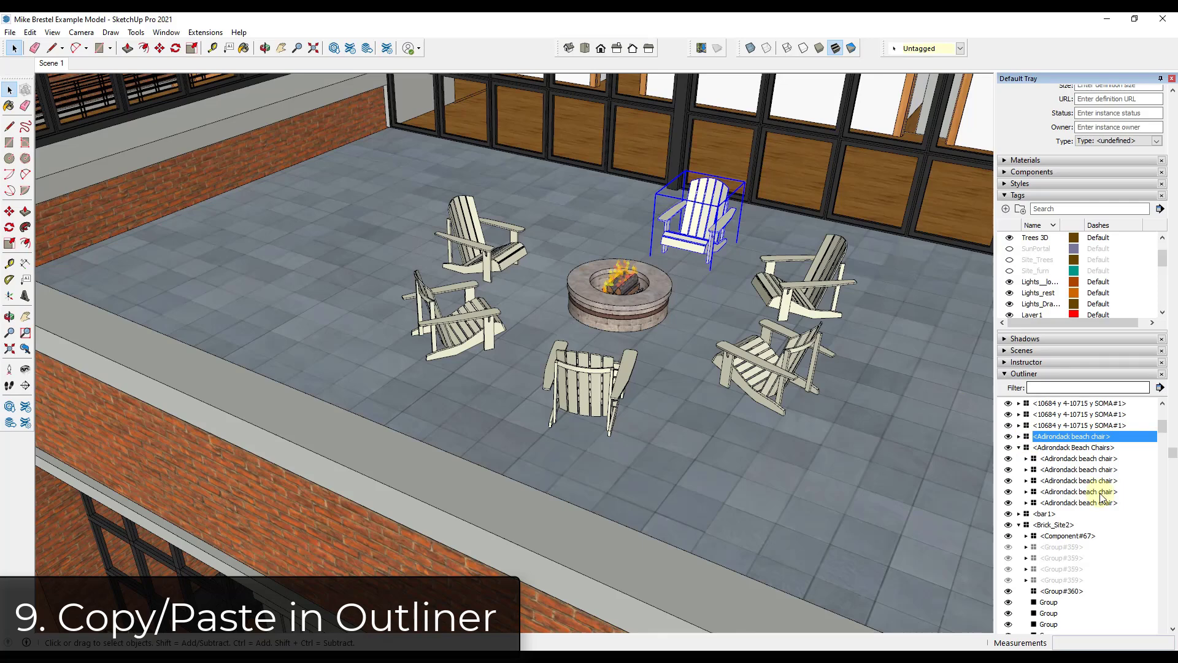
pyautogui.click(1043, 447)
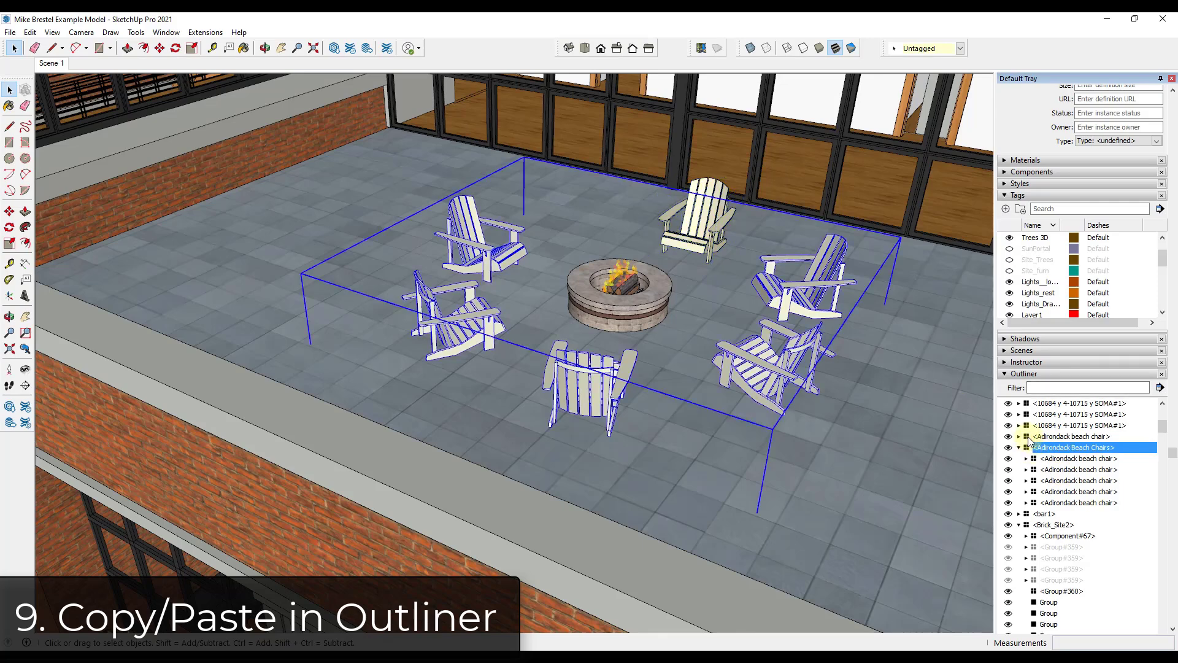
# - Cut the loose Adirondack beach chair and use Paste In Place to put it inside the Adirondack Beach Chairs component, then exit the component
pyautogui.click(1031, 437)
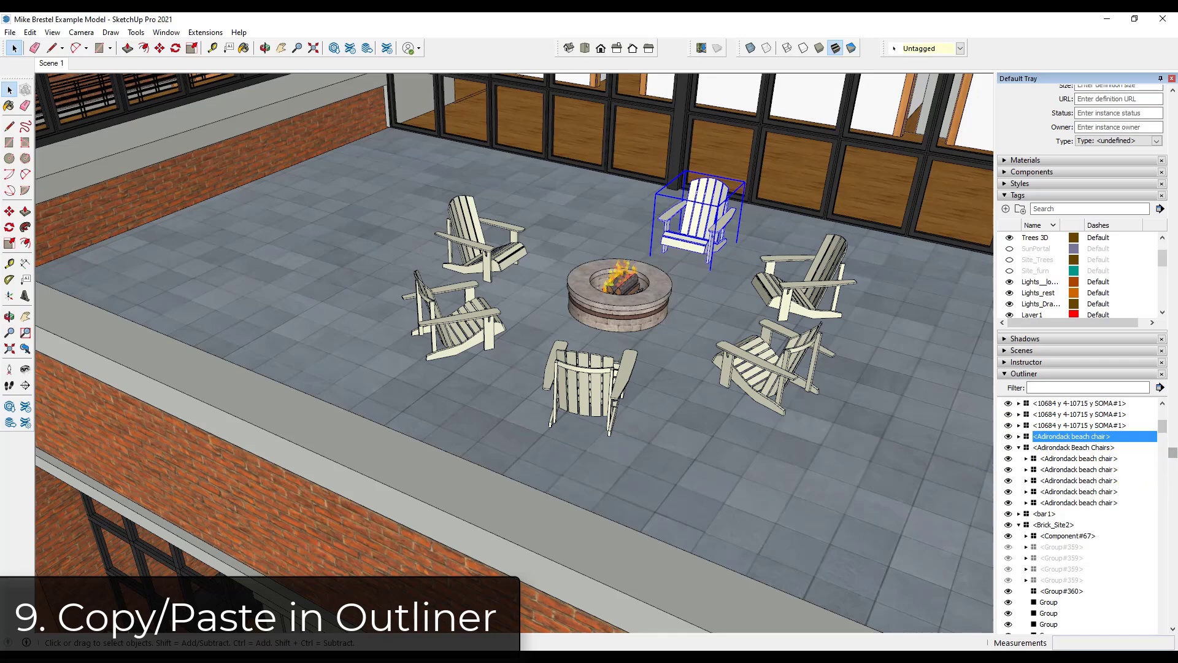
pyautogui.hotkey('ctrl', 'x')
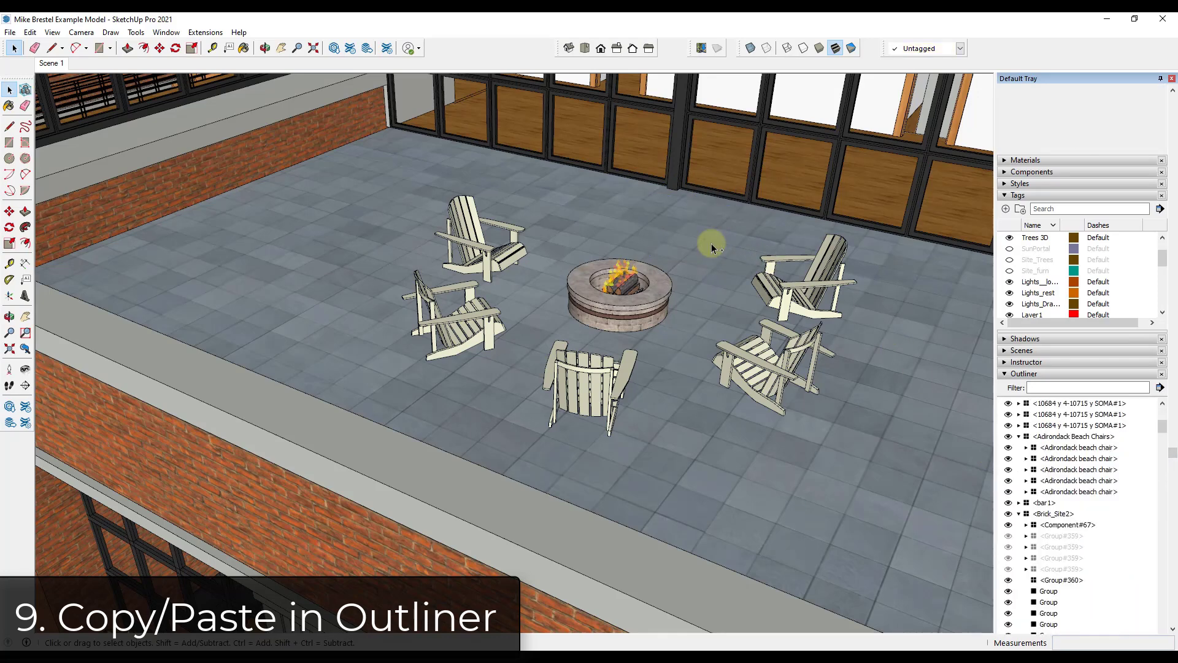
pyautogui.doubleClick(1028, 437)
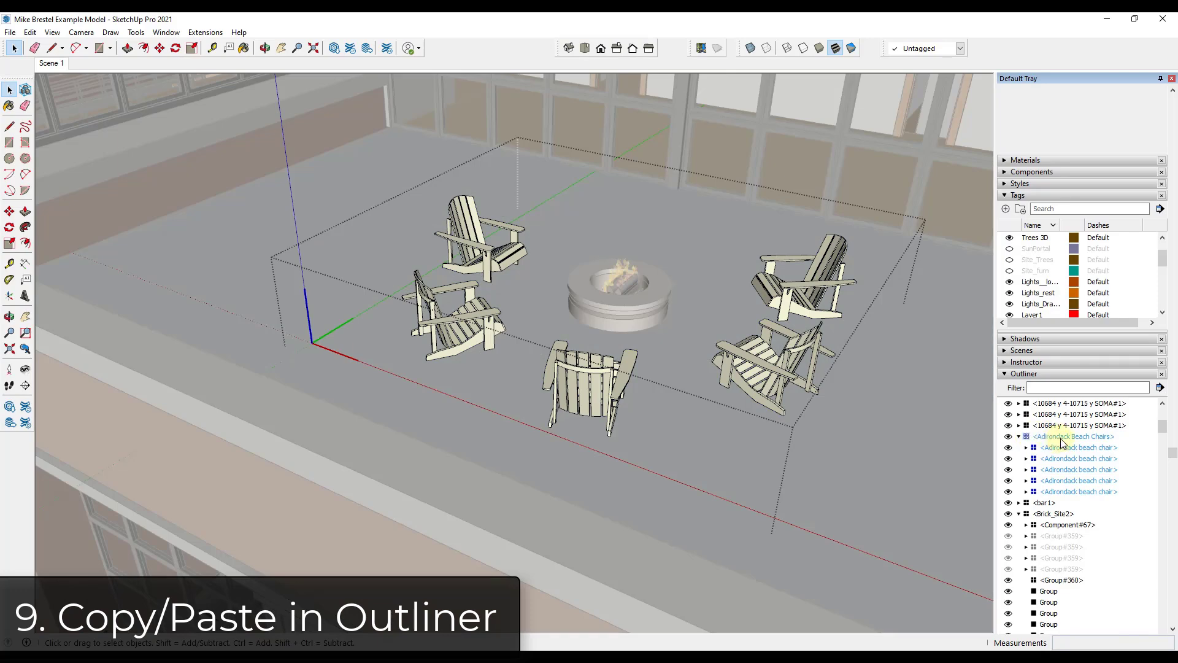
pyautogui.click(30, 32)
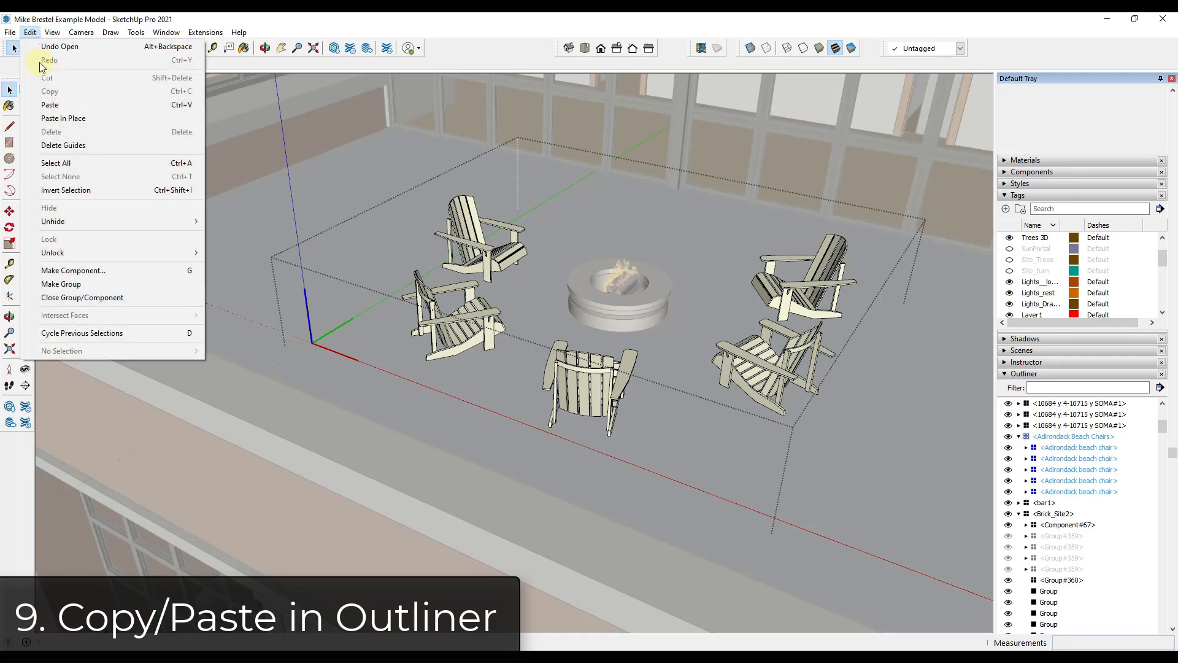
pyautogui.click(62, 118)
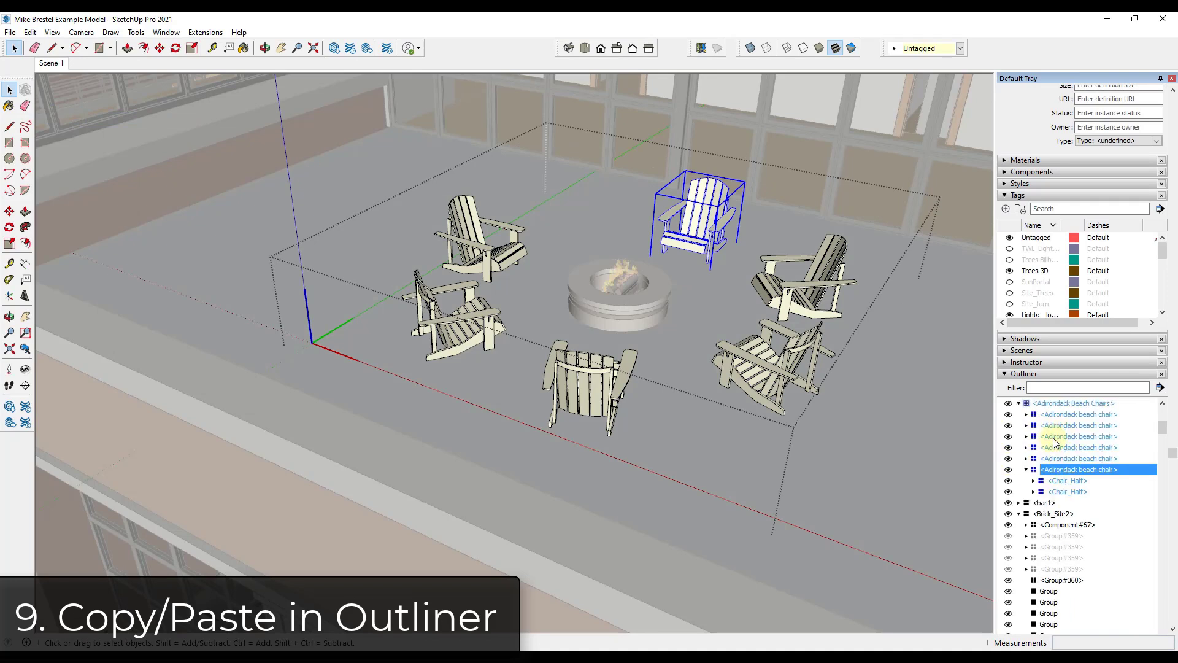
pyautogui.click(1026, 470)
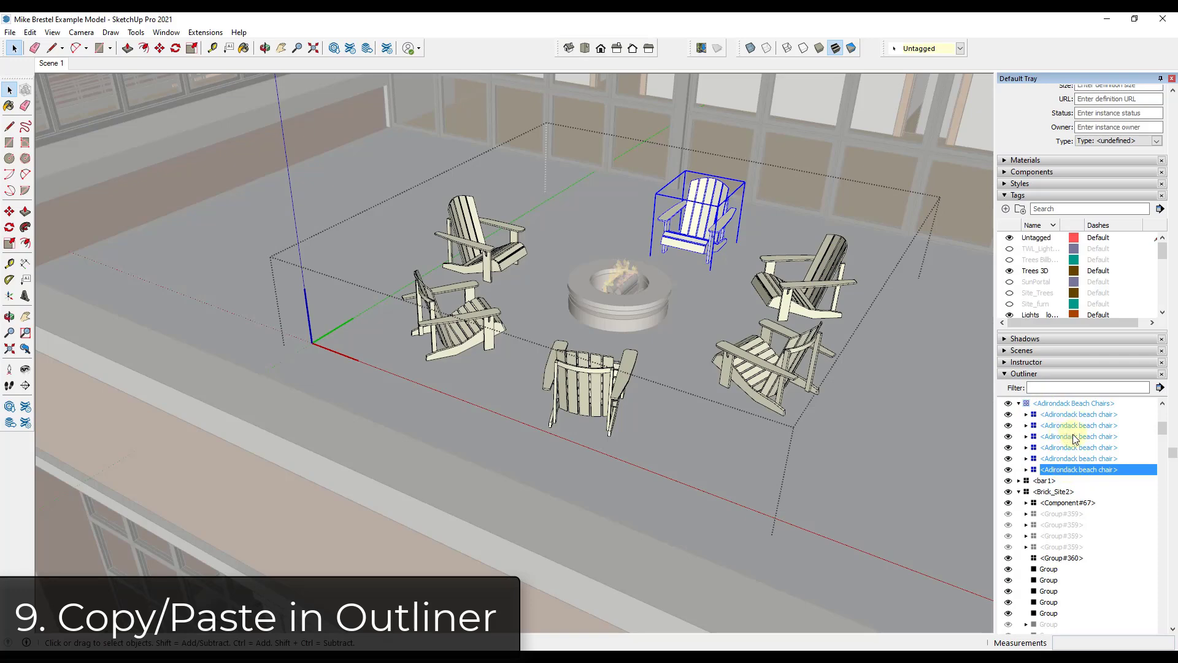
pyautogui.scroll(2, 1075, 429)
pyautogui.click(871, 437)
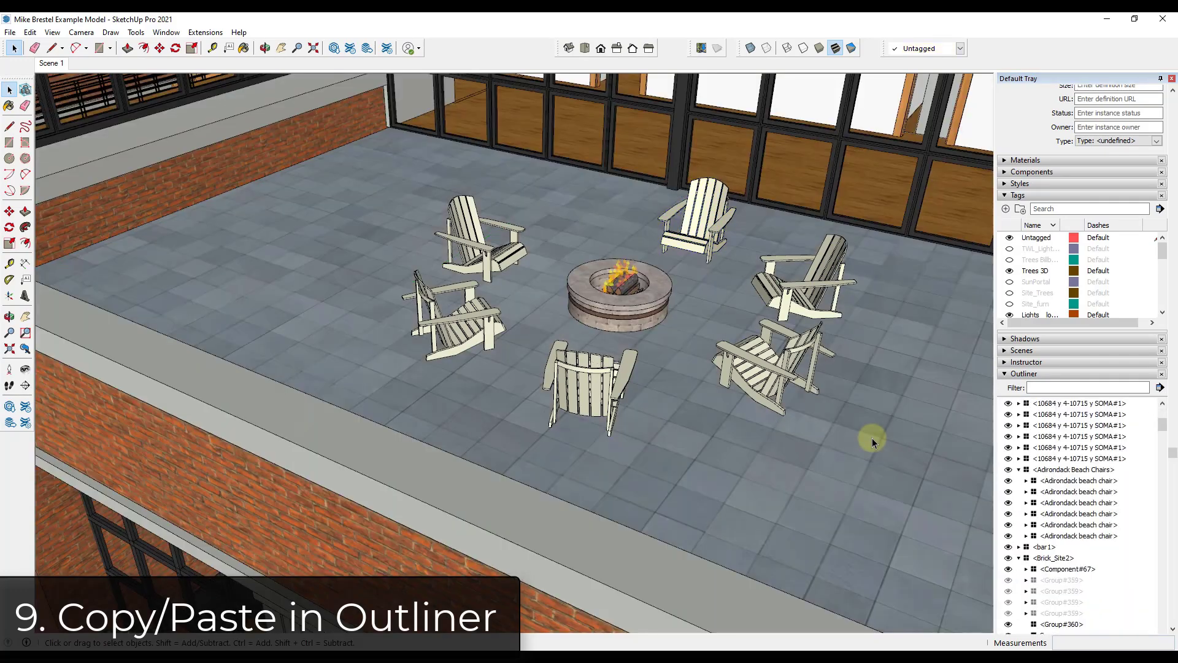
# - Open the brick parapet wall's nested group and inspect where it sits in the Outliner hierarchy
pyautogui.doubleClick(289, 158)
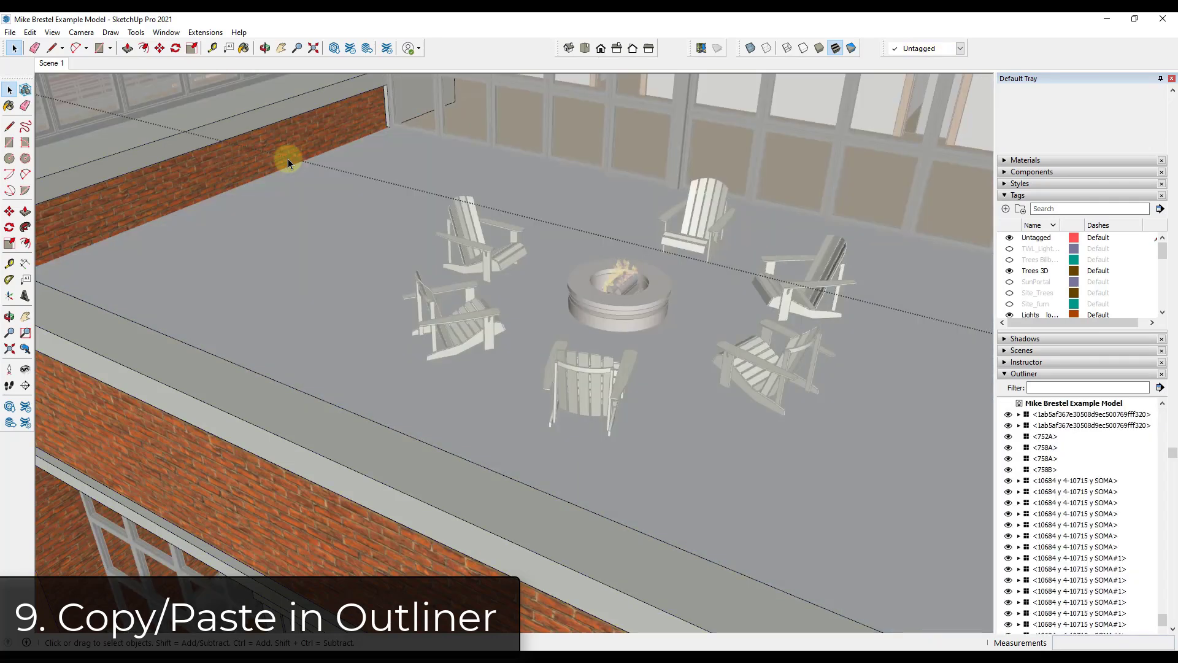
pyautogui.click(275, 152)
pyautogui.click(362, 199)
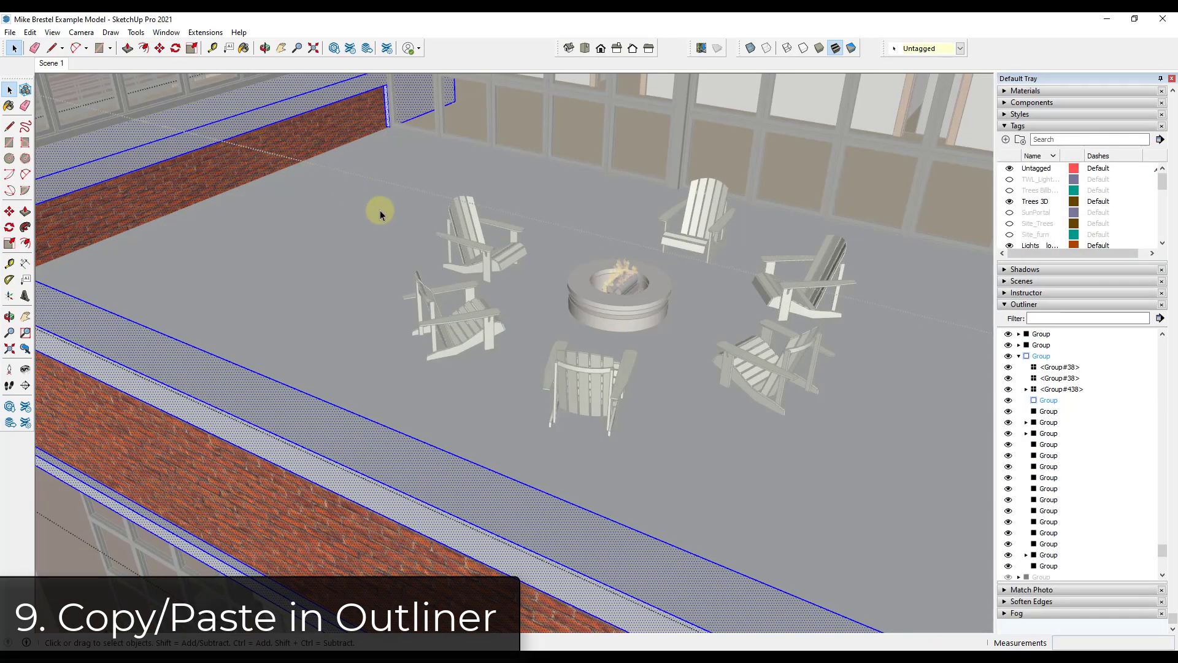
pyautogui.click(594, 279)
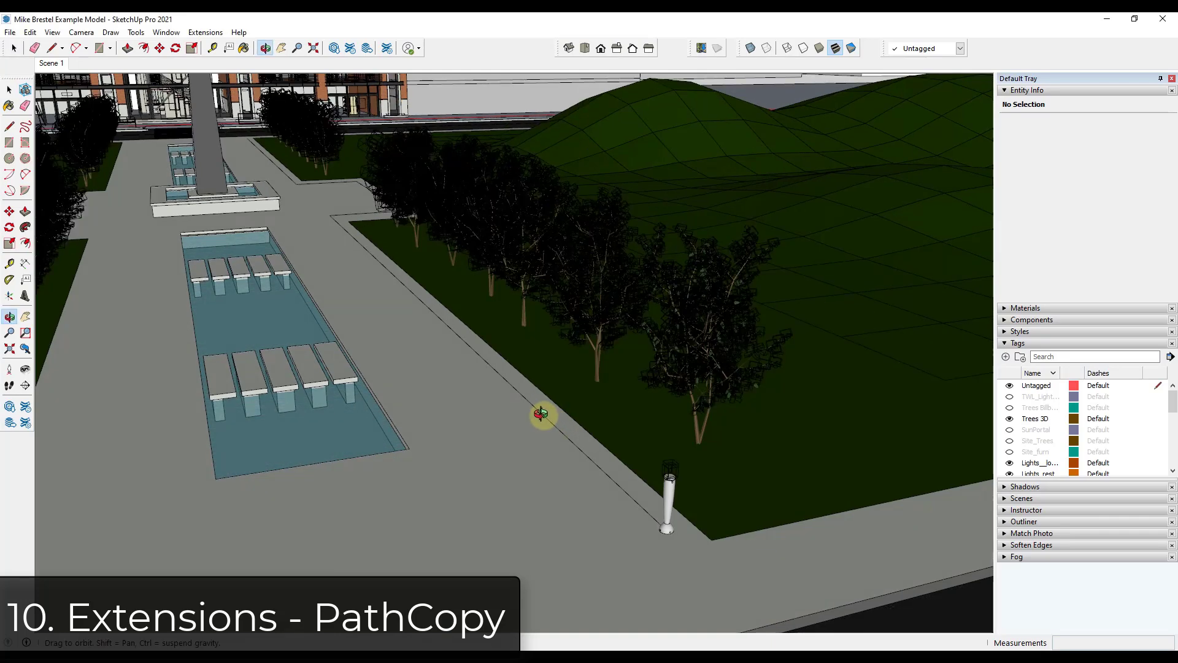
# - Try to copy the bollard manually along the path line beside the trees with the Move tool
pyautogui.click(338, 222)
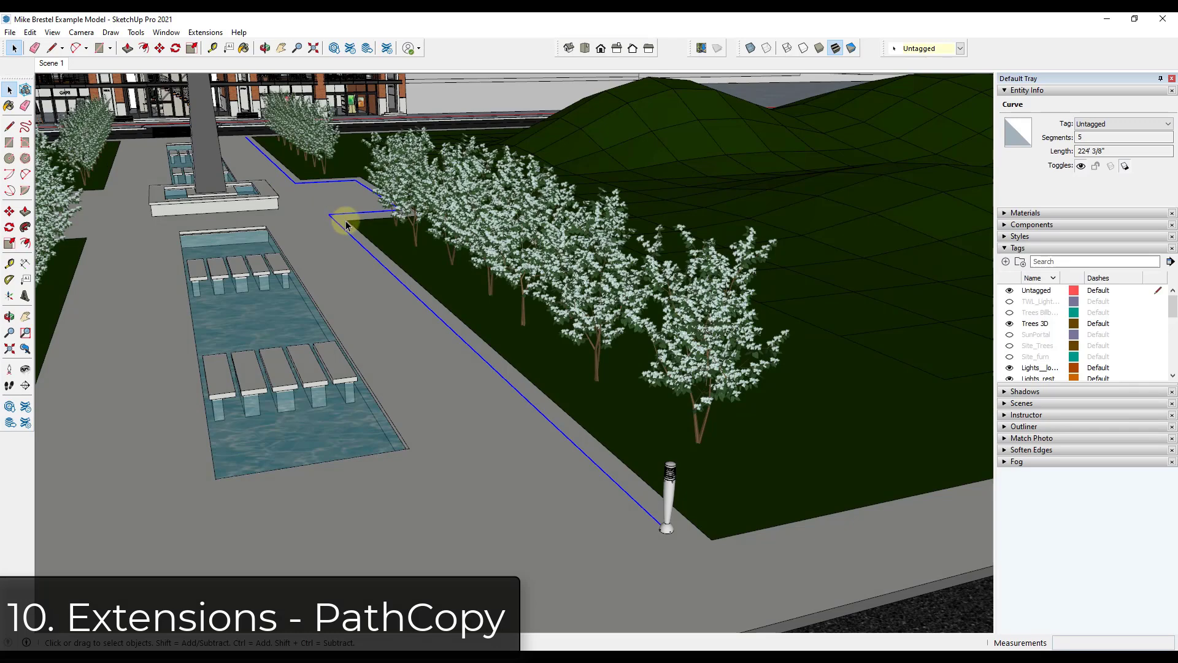
pyautogui.click(667, 521)
pyautogui.press('m')
pyautogui.click(660, 528)
pyautogui.press('ctrl')
pyautogui.click(429, 314)
pyautogui.click(440, 328)
pyautogui.press('ctrl')
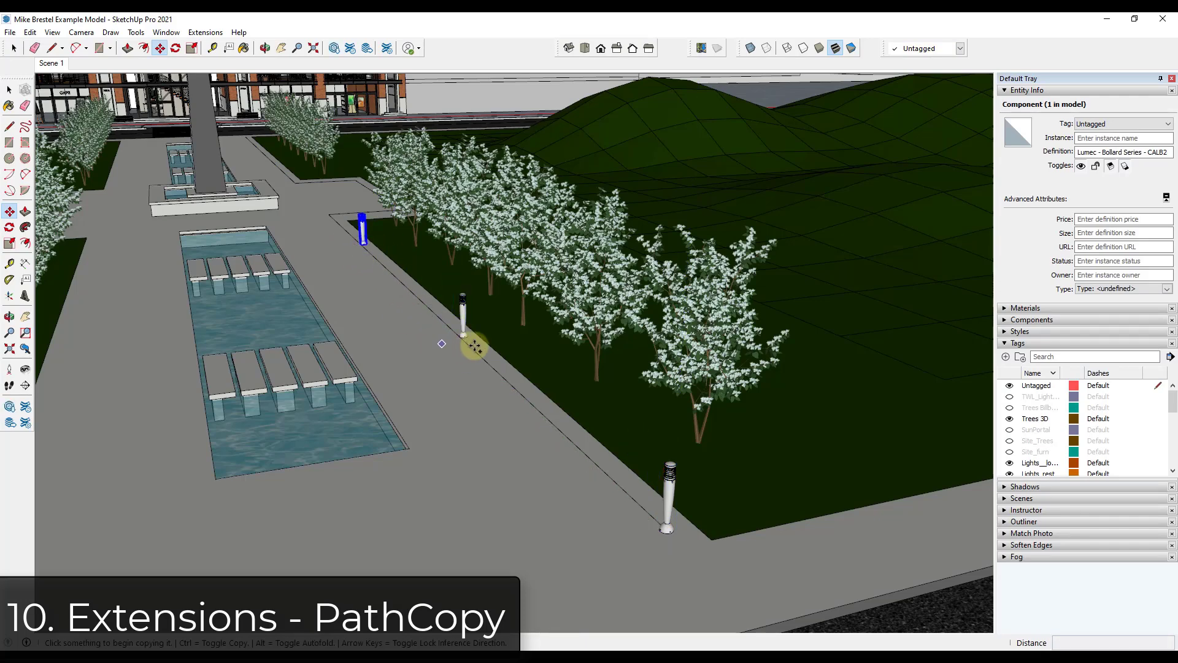
pyautogui.press('Escape')
pyautogui.press('space')
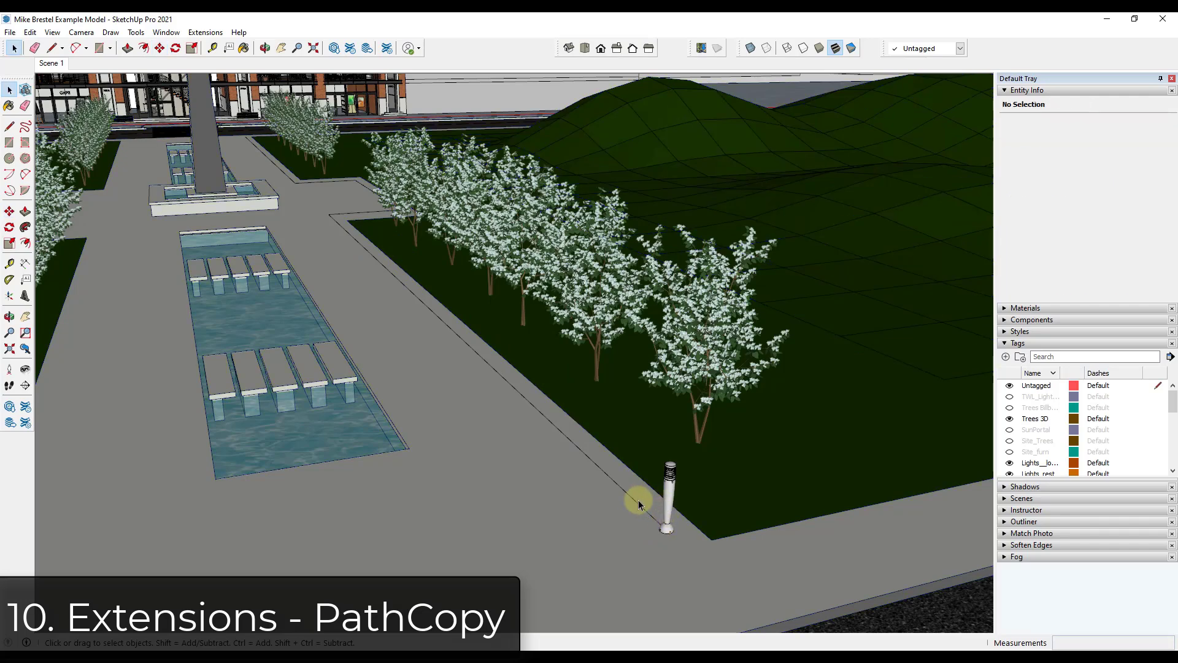
# - Select the path curve and run PathCopy on the bollard to distribute copies along it at 10' spacing
pyautogui.click(630, 495)
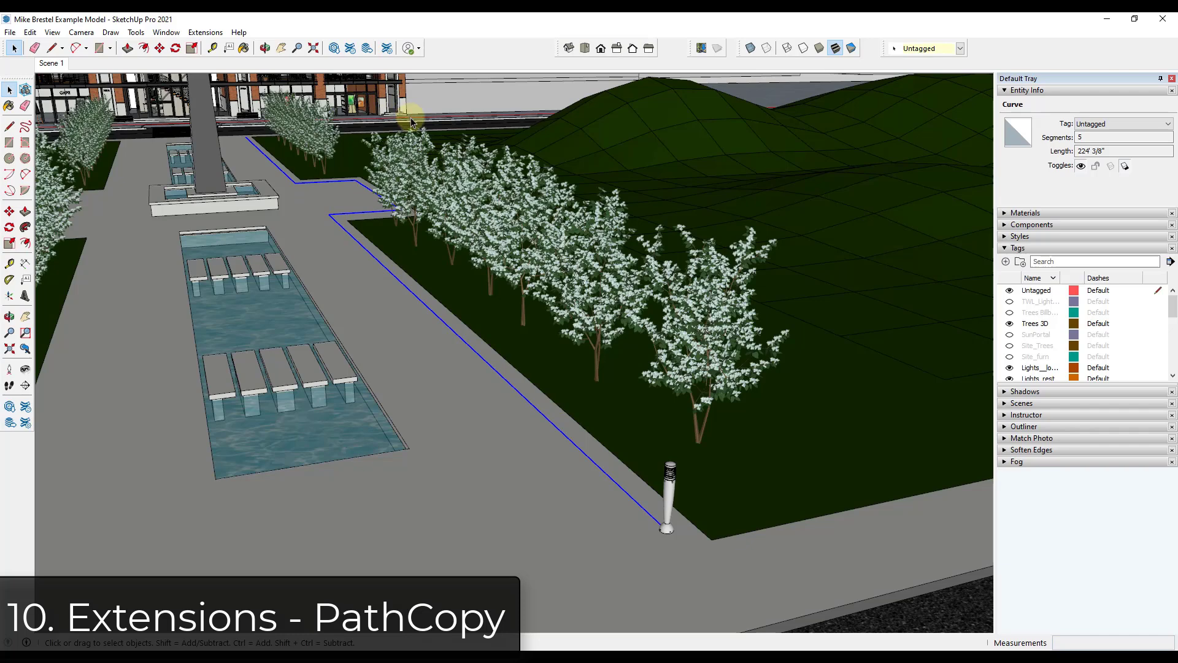
pyautogui.click(204, 32)
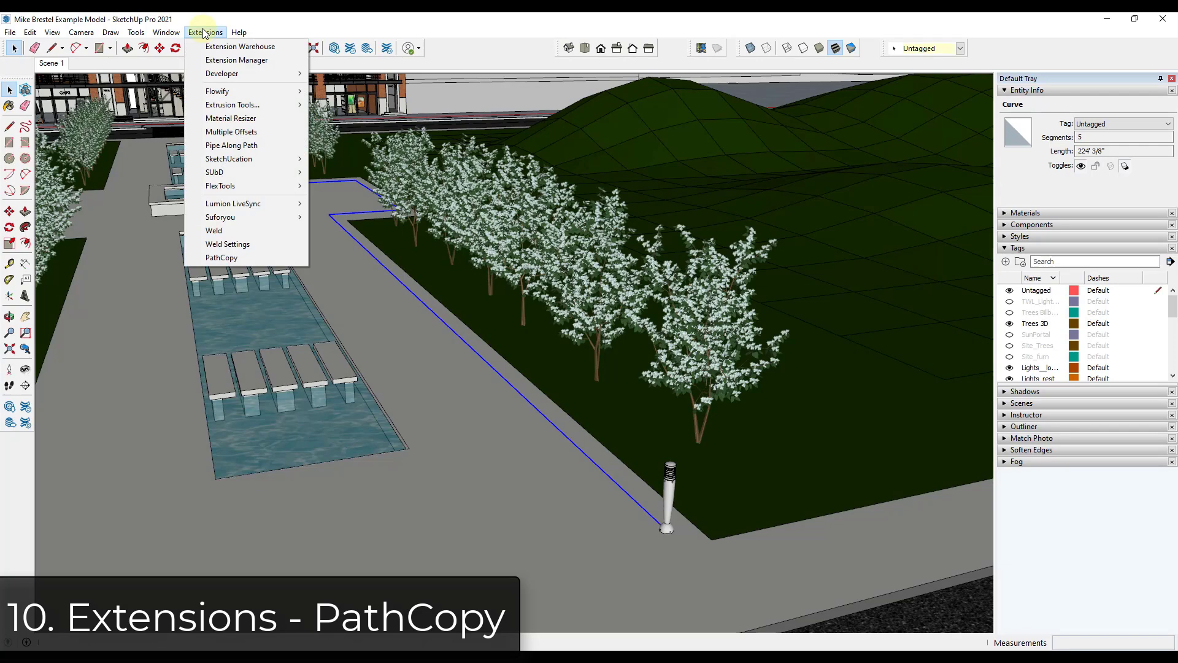
pyautogui.click(222, 258)
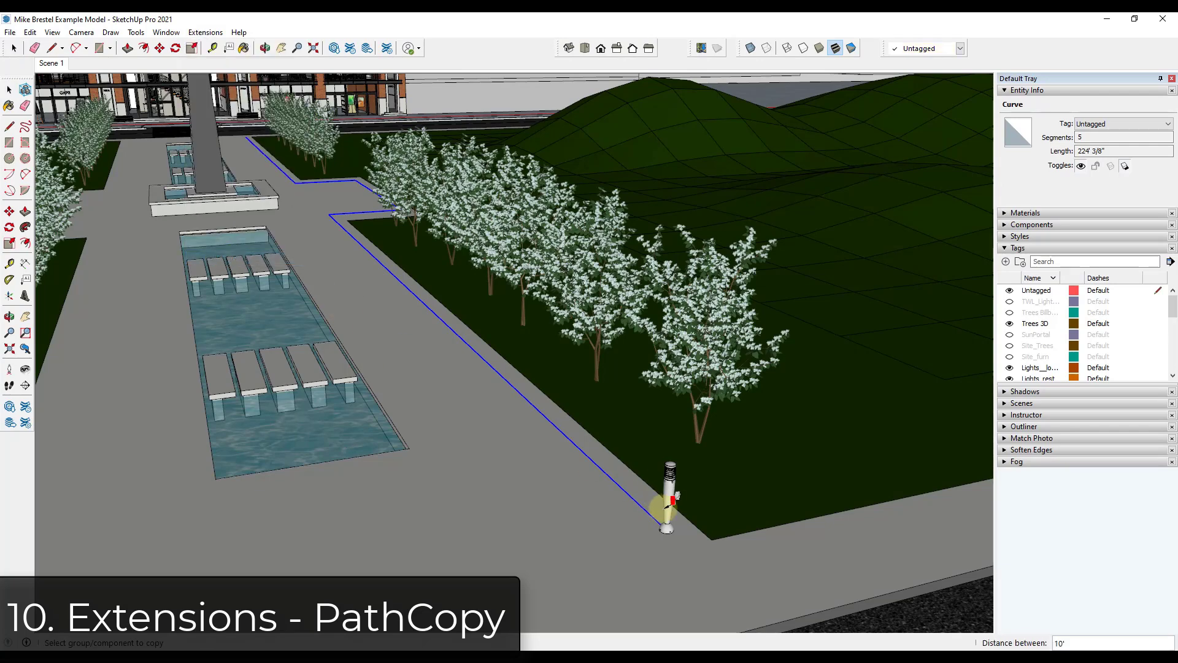
pyautogui.click(667, 498)
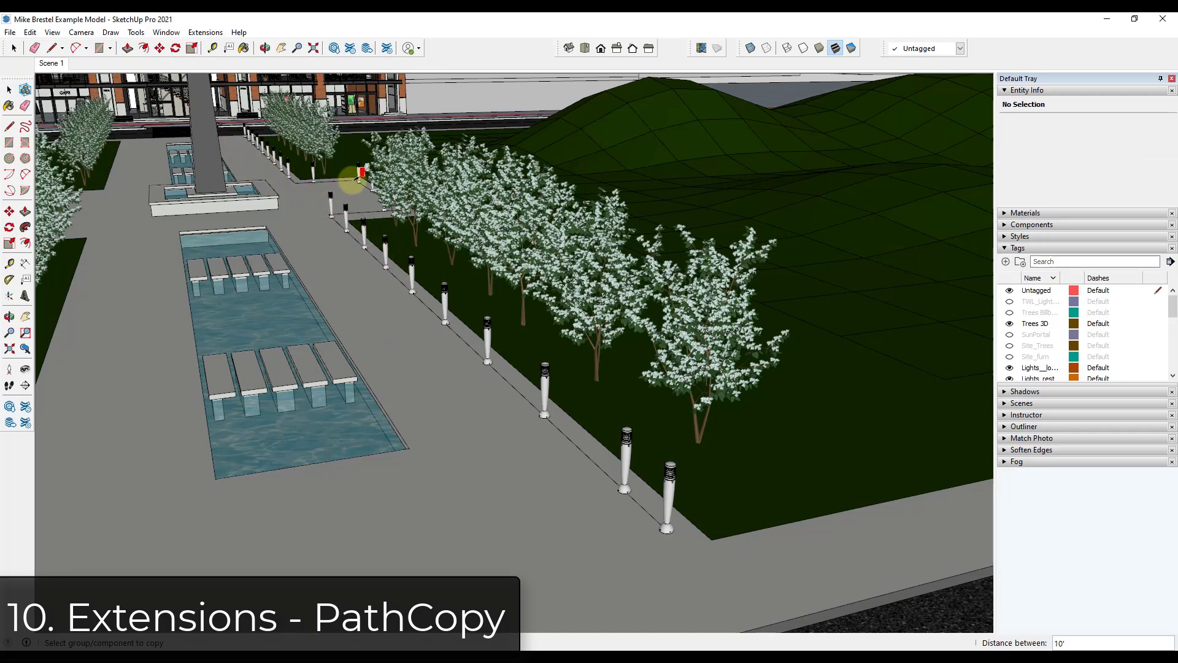
# - Set the PathCopy spacing of the bollards to 10 inches
pyautogui.moveTo(397, 223); pyautogui.dragTo(419, 322, button='middle')
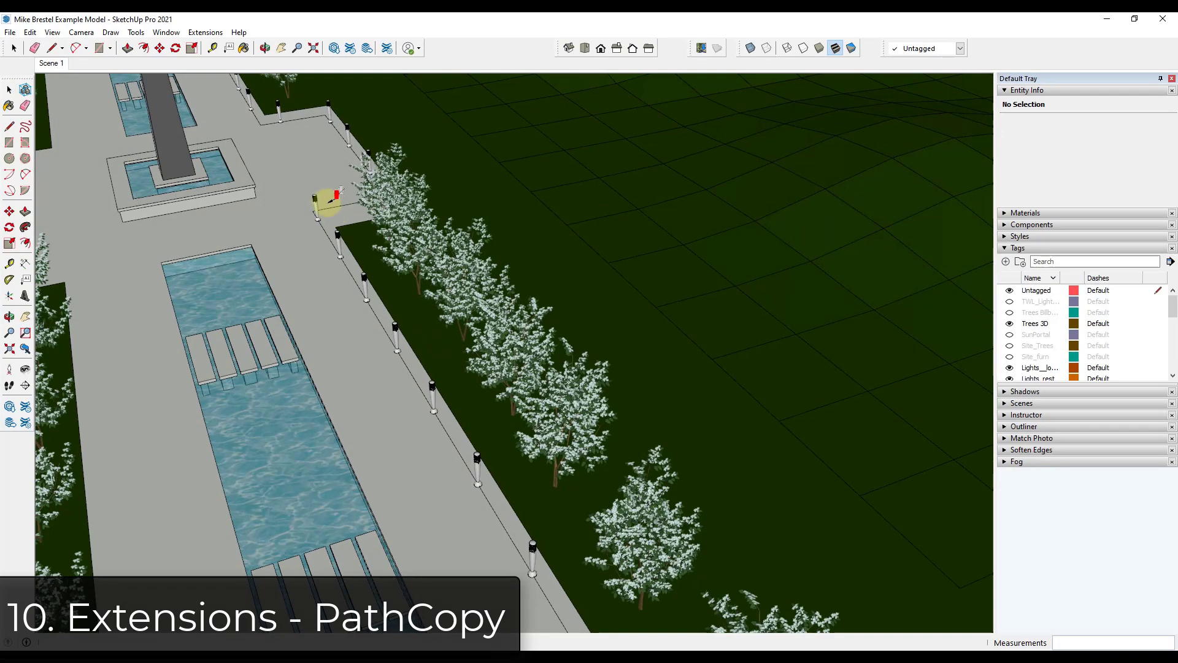
pyautogui.scroll(-3, 294, 142)
pyautogui.moveTo(303, 164); pyautogui.dragTo(359, 225, button='middle')
pyautogui.scroll(10, 359, 225)
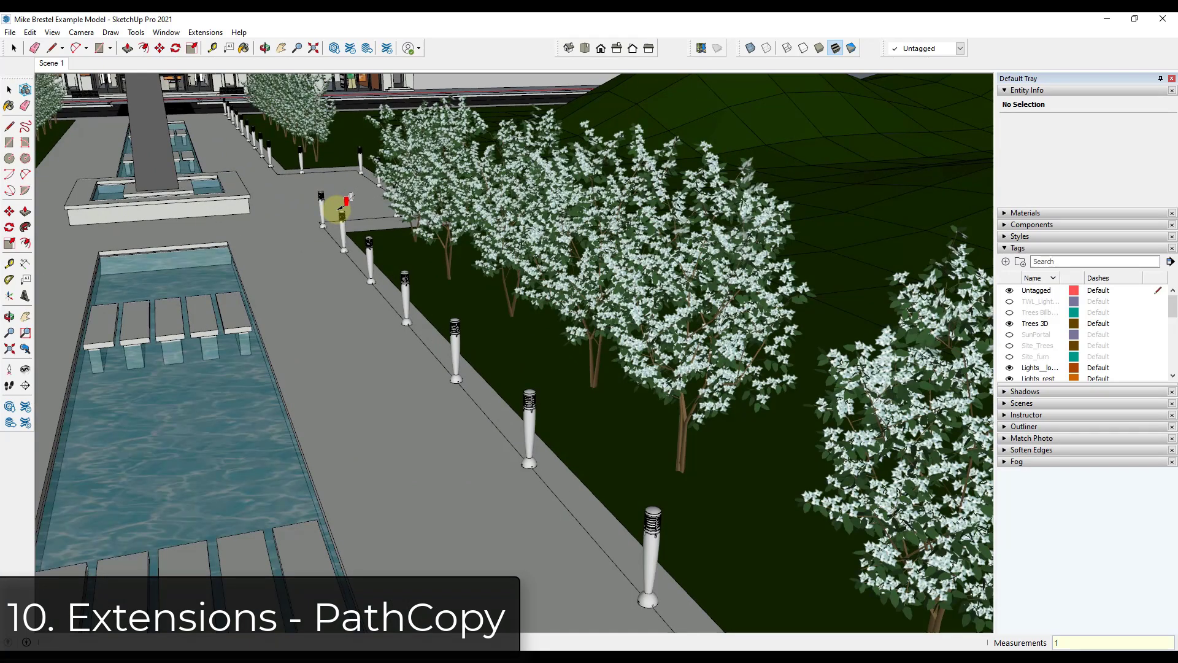
pyautogui.write('10')
pyautogui.press('Return')
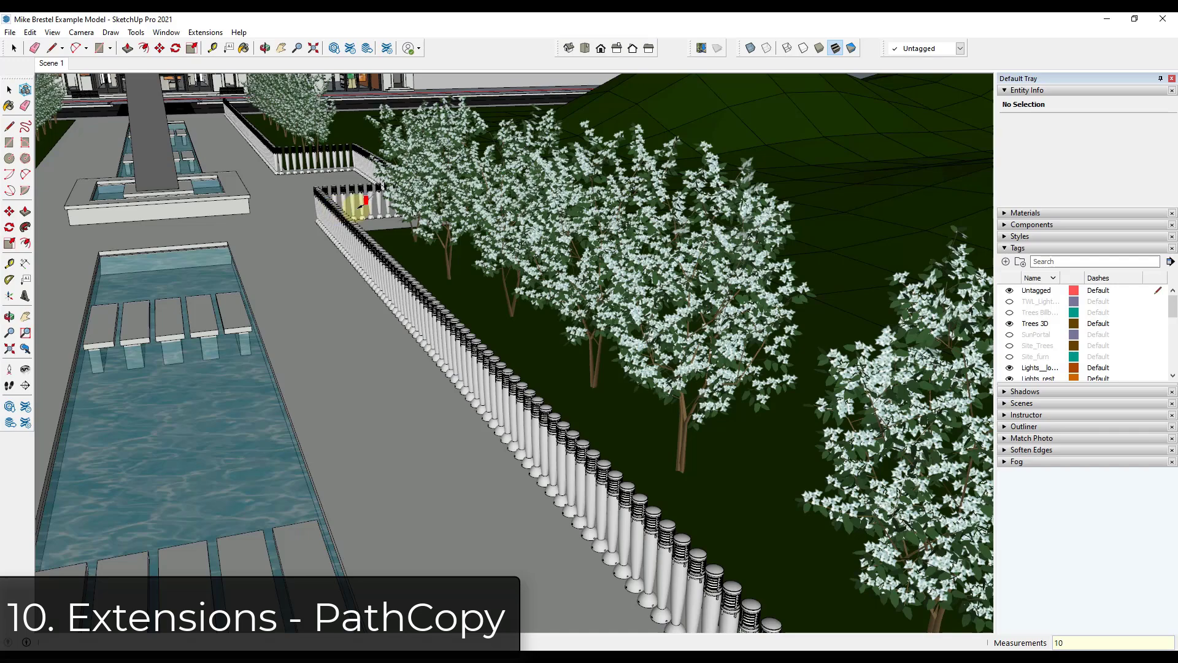
# - Set the PathCopy spacing of the bollards to 10'
pyautogui.scroll(-5, 351, 207)
pyautogui.write('10')
pyautogui.press('Return')
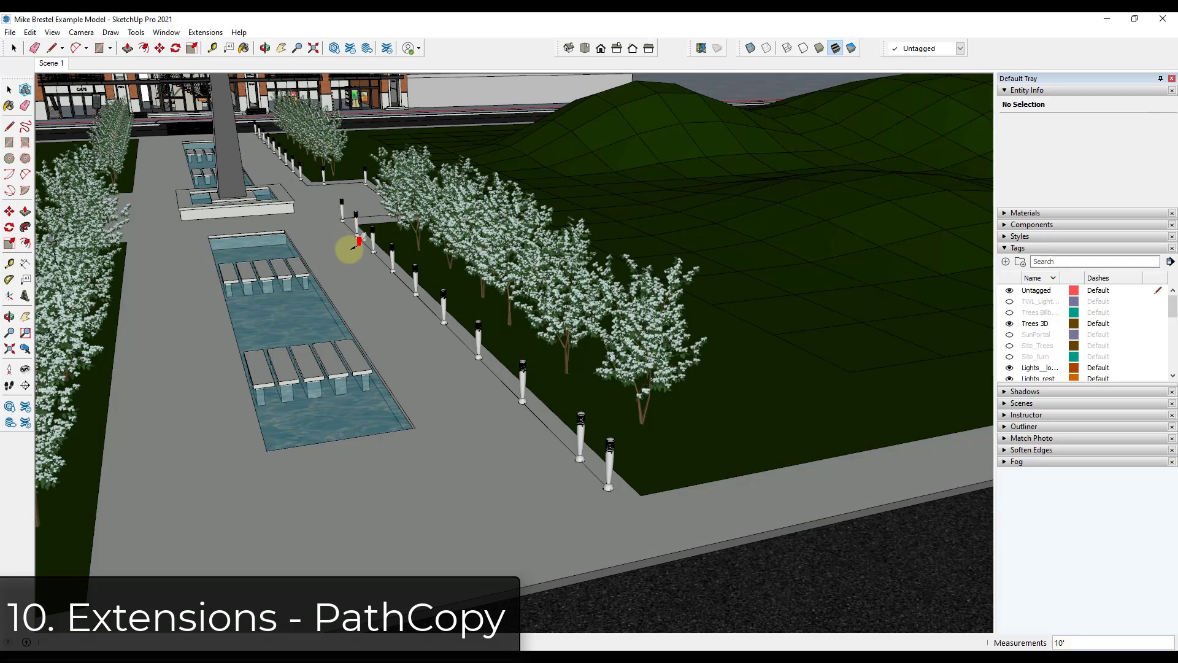
# - Examine the distribution of the bollards along the whole path beside the pools and trees
pyautogui.moveTo(368, 255); pyautogui.dragTo(448, 312, button='middle')
pyautogui.scroll(-6, 447, 312)
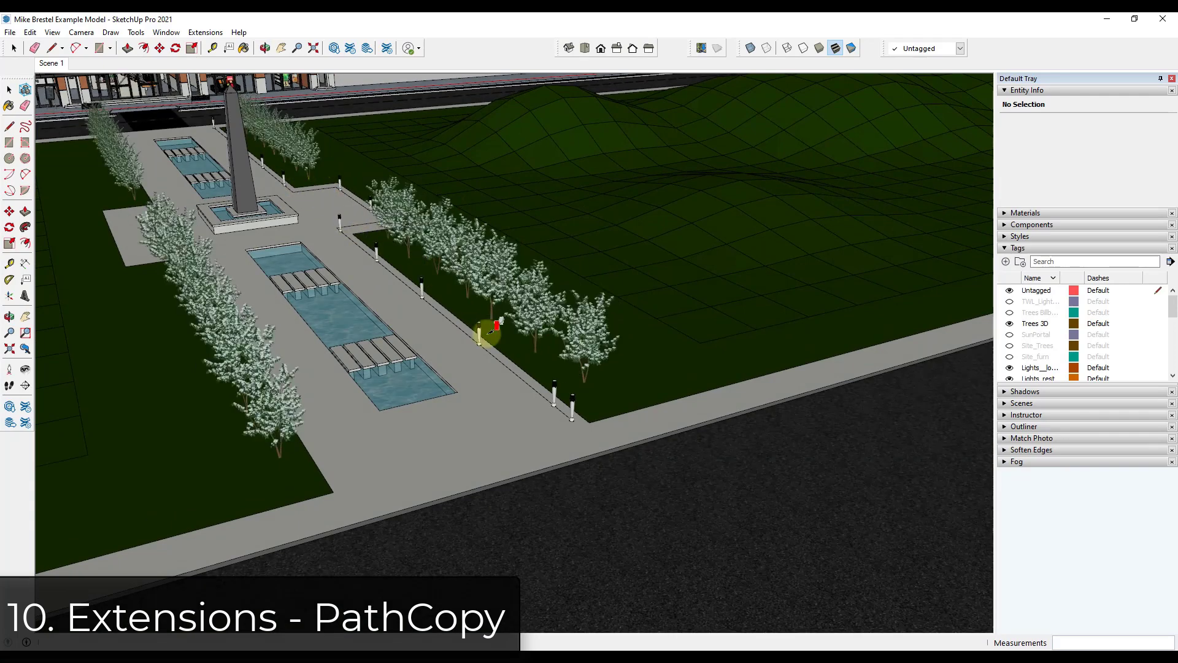
pyautogui.scroll(2, 514, 375)
pyautogui.scroll(3, 515, 376)
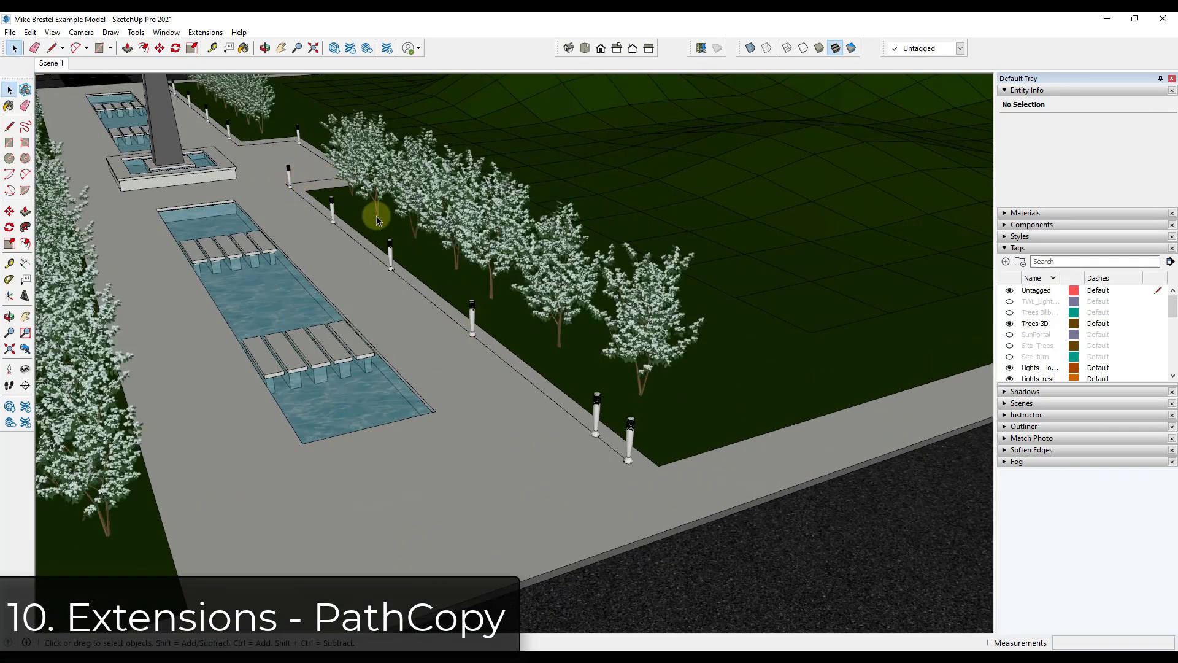
pyautogui.scroll(-1, 497, 328)
pyautogui.scroll(-2, 496, 332)
pyautogui.moveTo(494, 334); pyautogui.dragTo(381, 342, button='middle')
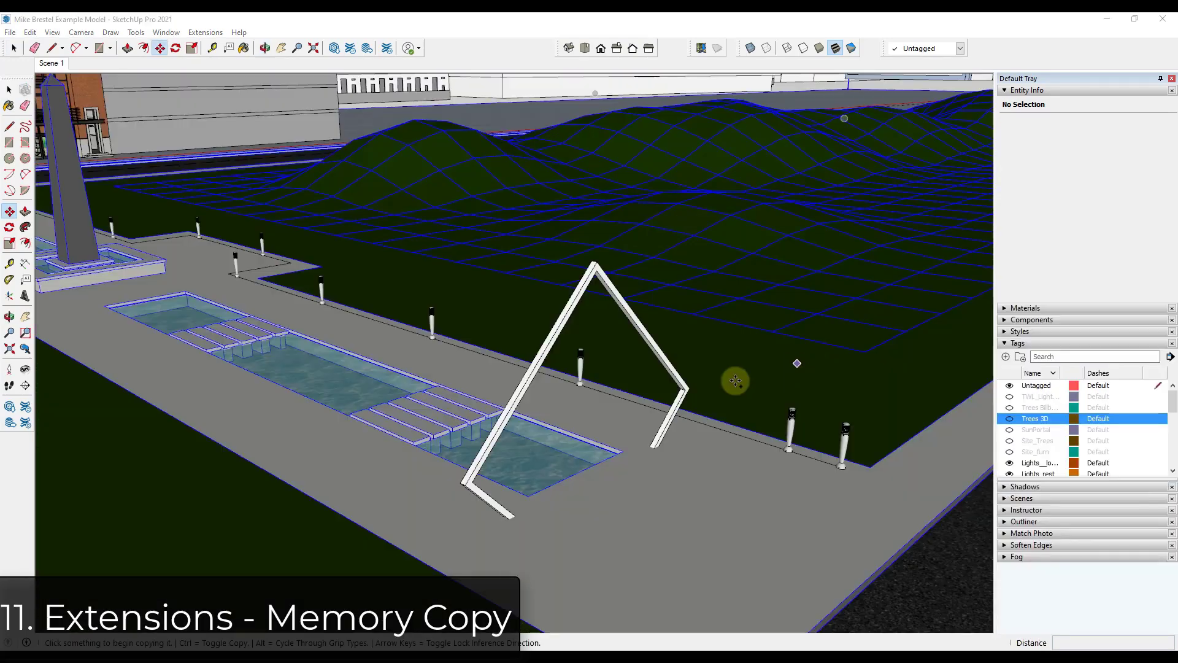
# - Copy the angular white frame over the pool 10' along the green axis towards the obelisk with the Move tool
pyautogui.moveTo(649, 403); pyautogui.dragTo(434, 218, button='middle')
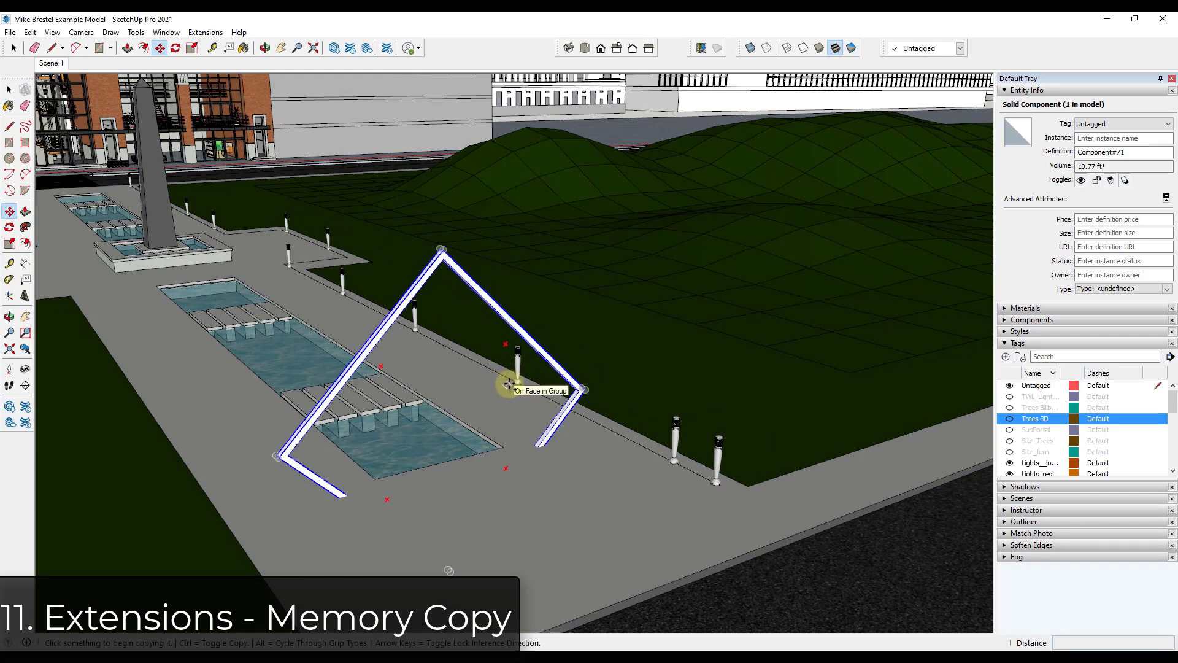
pyautogui.moveTo(495, 539); pyautogui.dragTo(452, 366, button='middle')
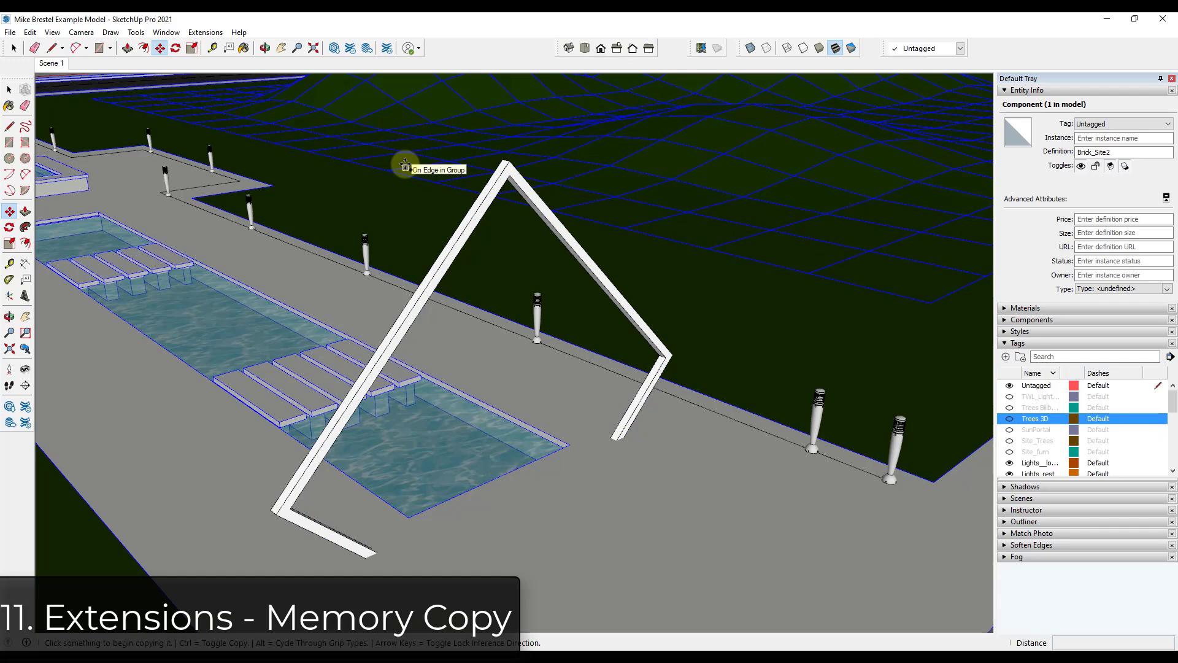
pyautogui.moveTo(407, 176); pyautogui.dragTo(553, 403, button='middle')
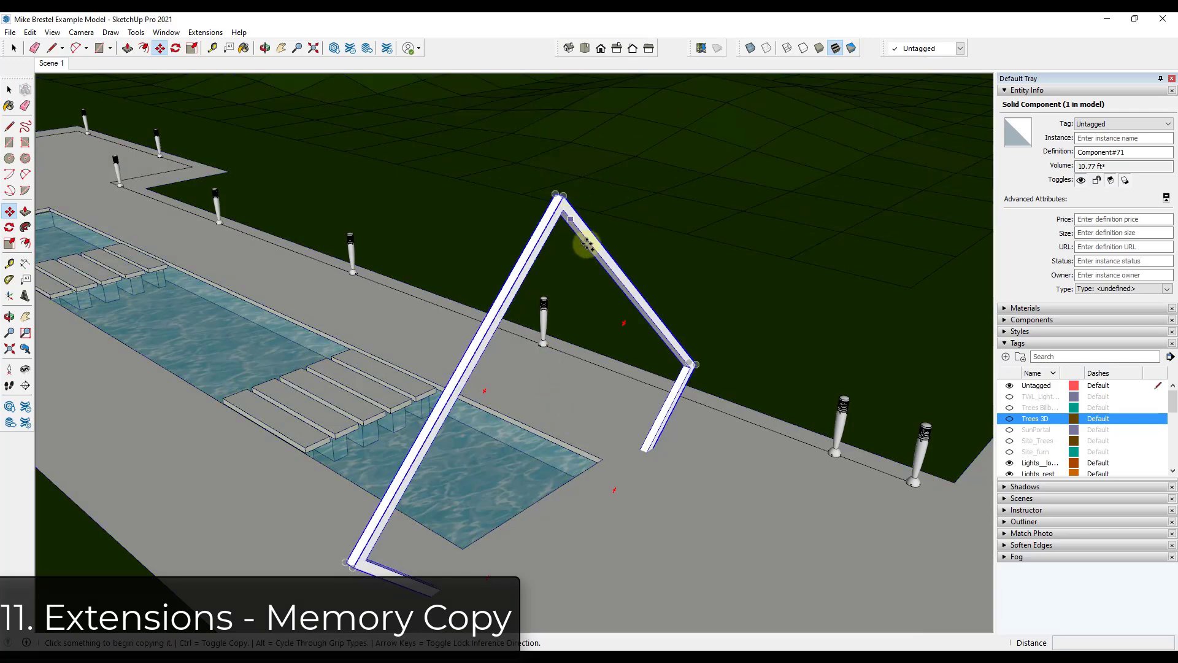
pyautogui.scroll(-3, 590, 287)
pyautogui.moveTo(590, 287); pyautogui.dragTo(639, 242, button='middle')
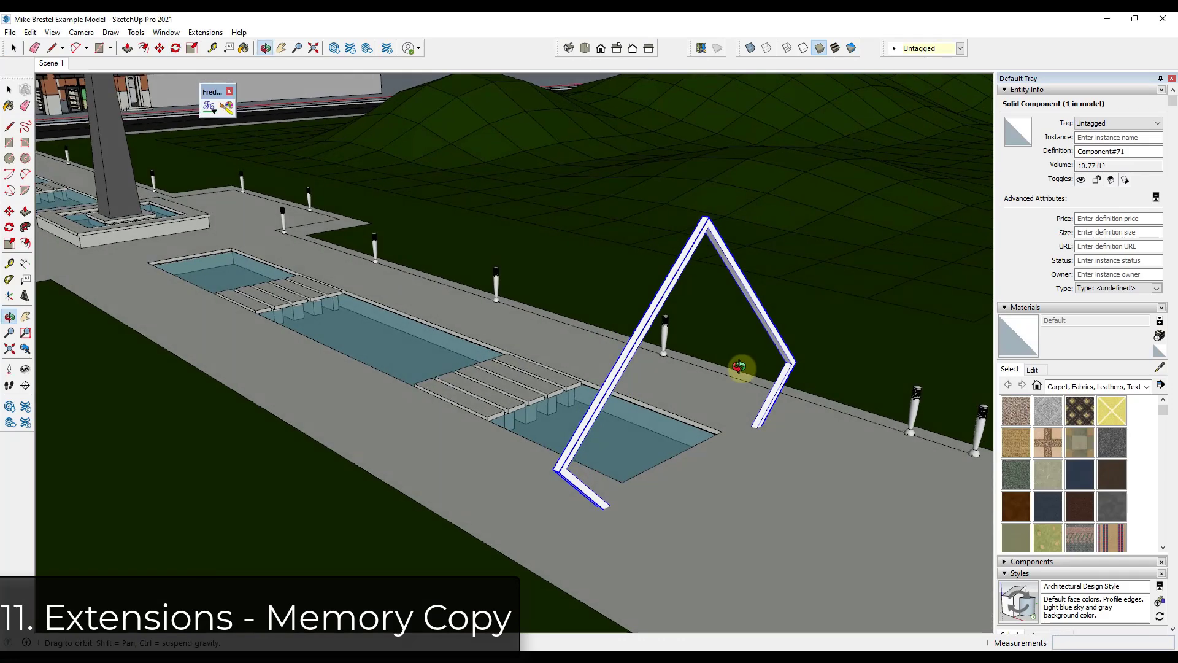
pyautogui.scroll(-3, 675, 288)
pyautogui.scroll(3, 785, 344)
pyautogui.press('m')
pyautogui.click(773, 345)
pyautogui.press('ctrl')
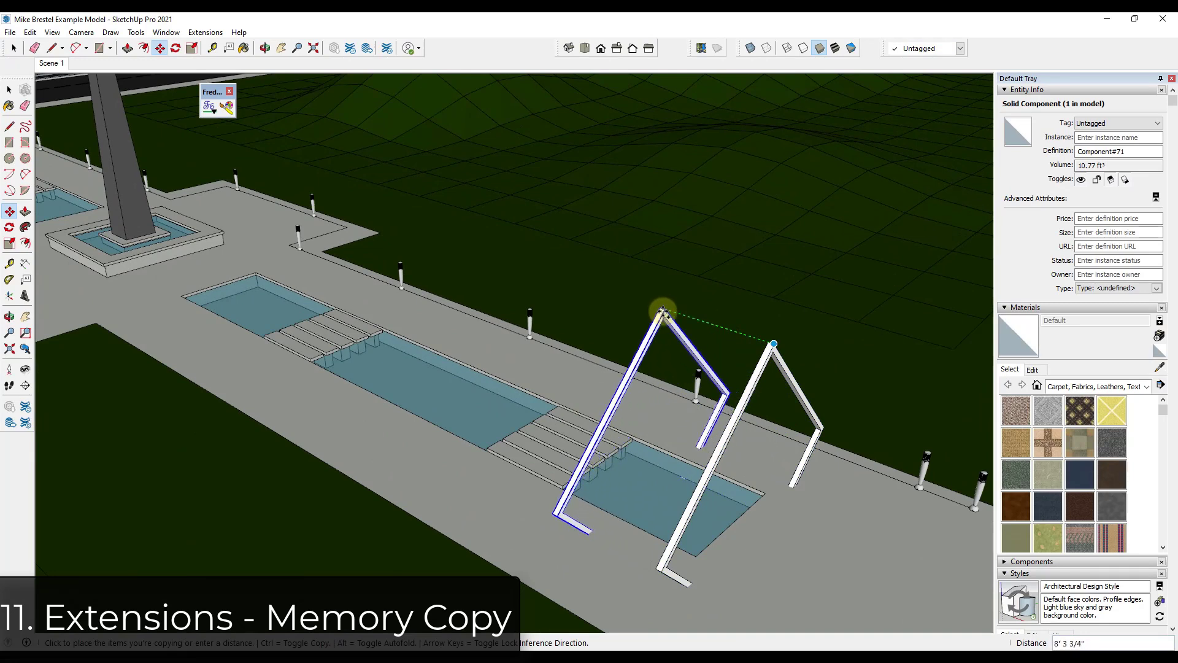
pyautogui.click(641, 302)
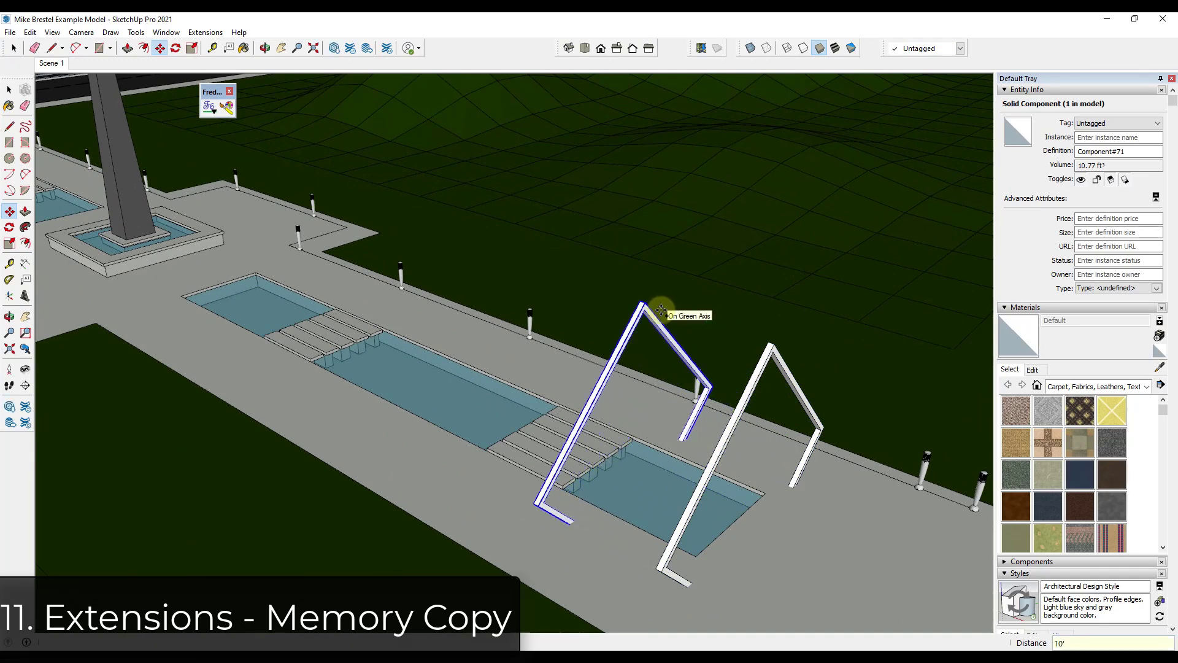
# - Rotate the copied frame about its centre around the green axis by about 28.6 degrees
pyautogui.press('q')
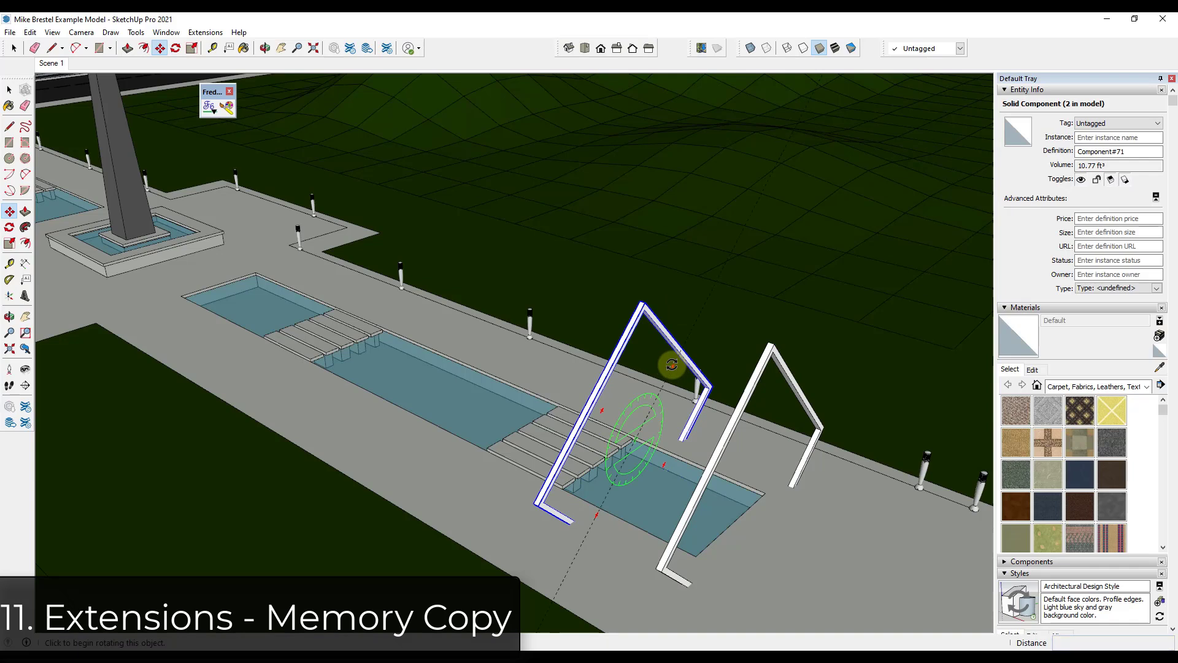
pyautogui.click(636, 439)
pyautogui.click(650, 393)
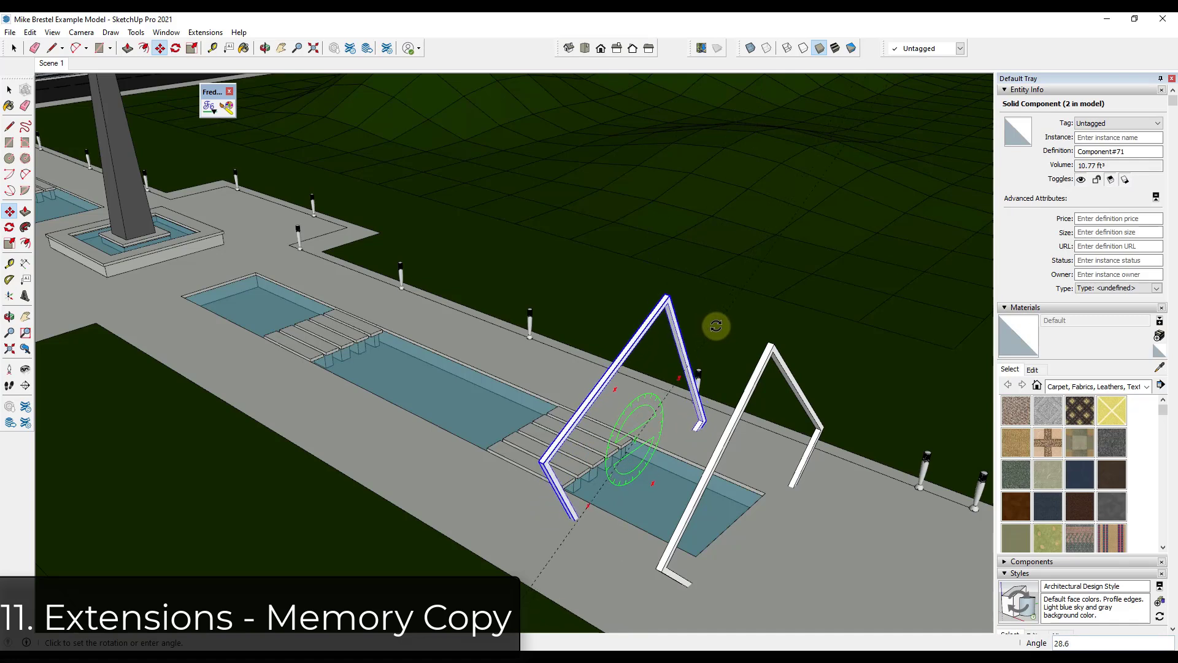
pyautogui.click(716, 326)
# - Close the floating Fredo toolbar and select the original, unrotated frame
pyautogui.moveTo(750, 433); pyautogui.dragTo(695, 367, button='middle')
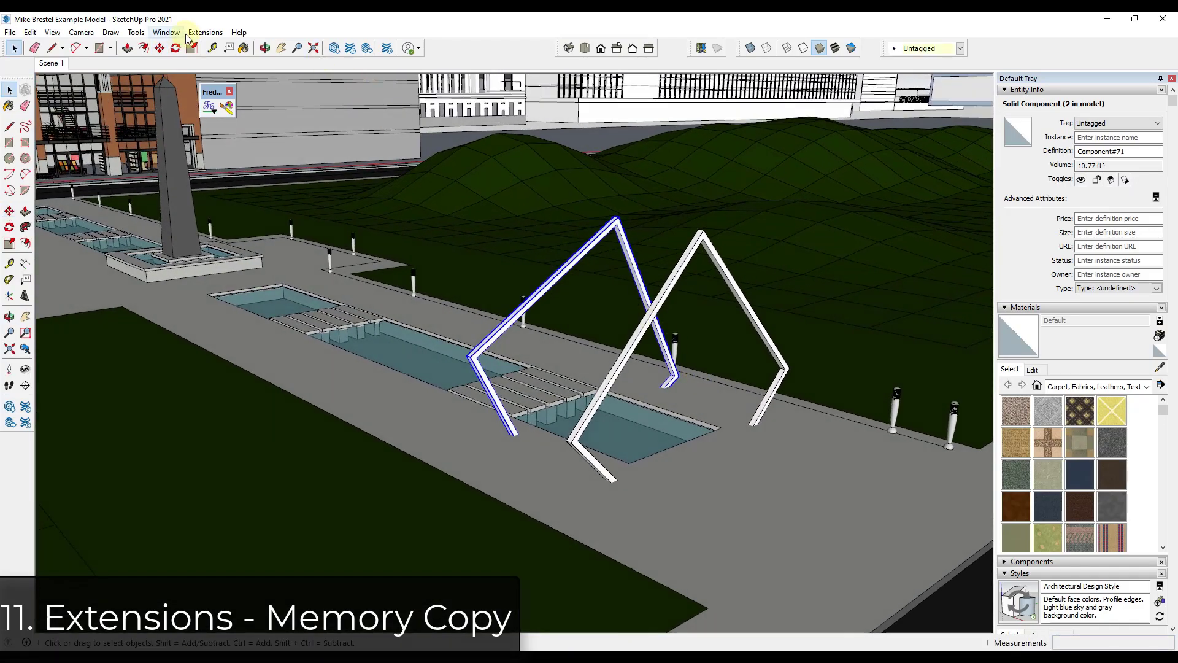
pyautogui.click(230, 92)
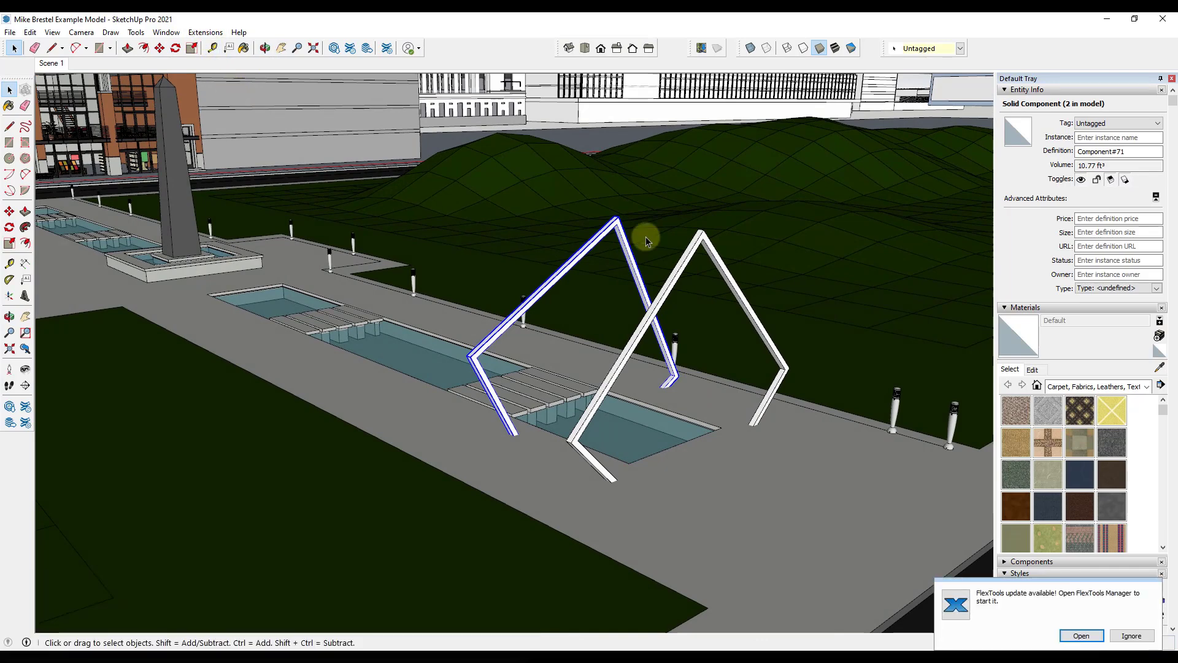
pyautogui.moveTo(649, 259); pyautogui.dragTo(755, 365, button='middle')
pyautogui.click(754, 365)
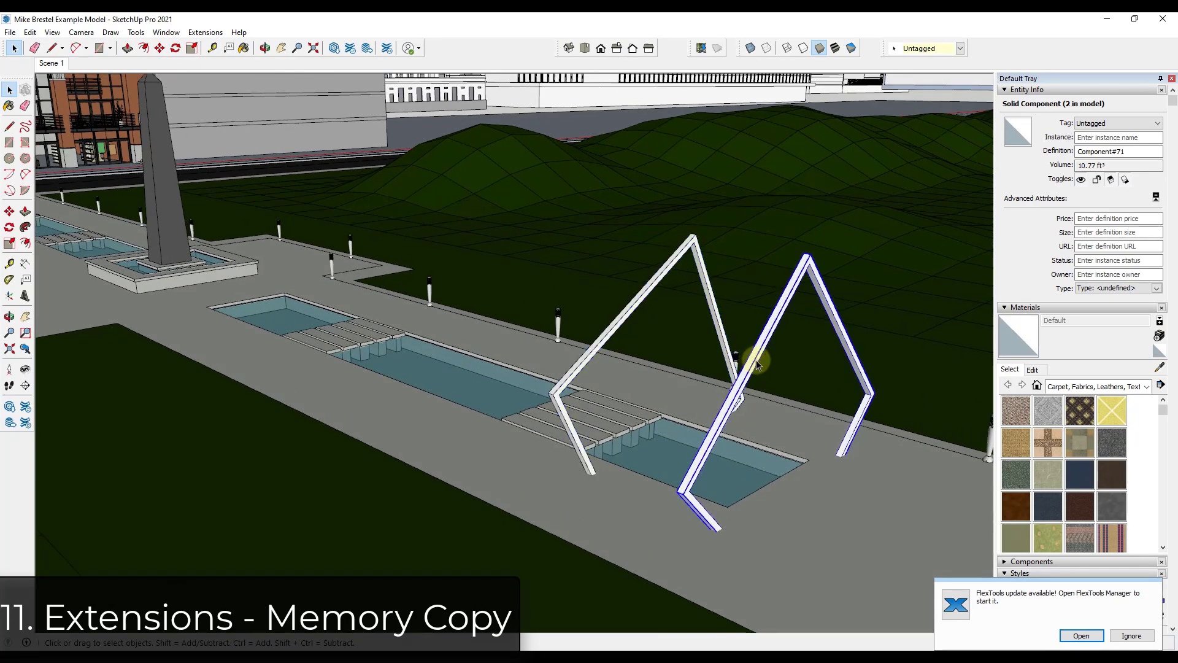
# - Replay the recorded move-and-rotate copy with Memory Copy until a row of seven progressively turned frames spans the pools
pyautogui.rightClick(755, 364)
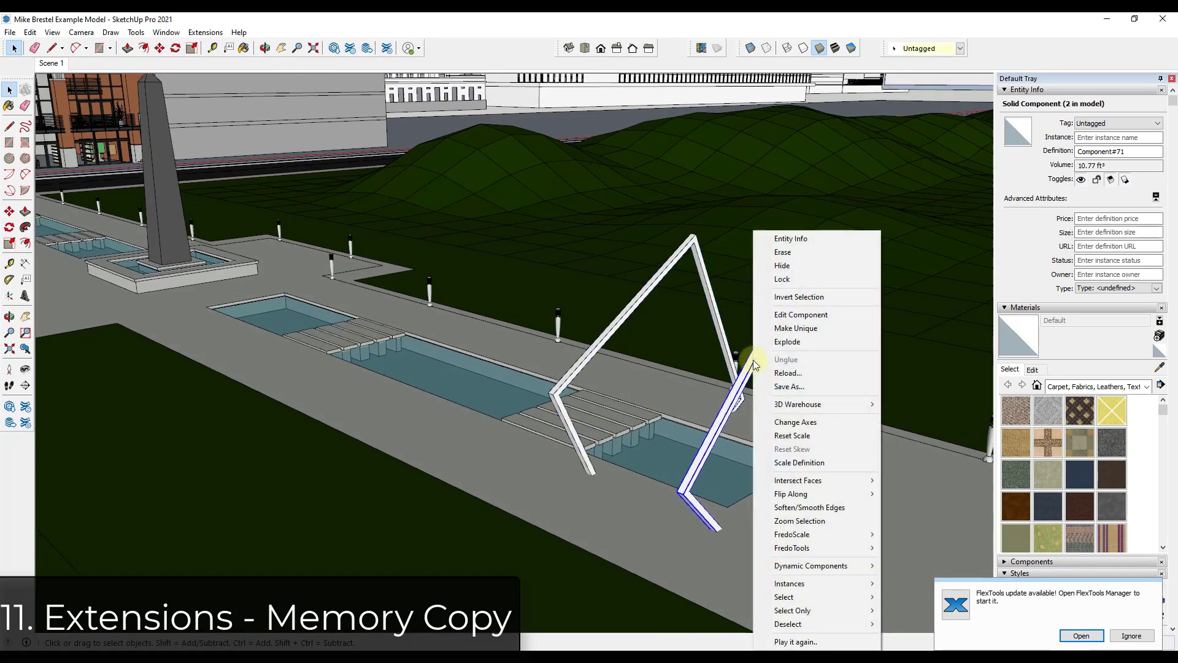
pyautogui.click(795, 641)
pyautogui.keyDown('ctrl'); pyautogui.click(617, 329); pyautogui.keyUp('ctrl')
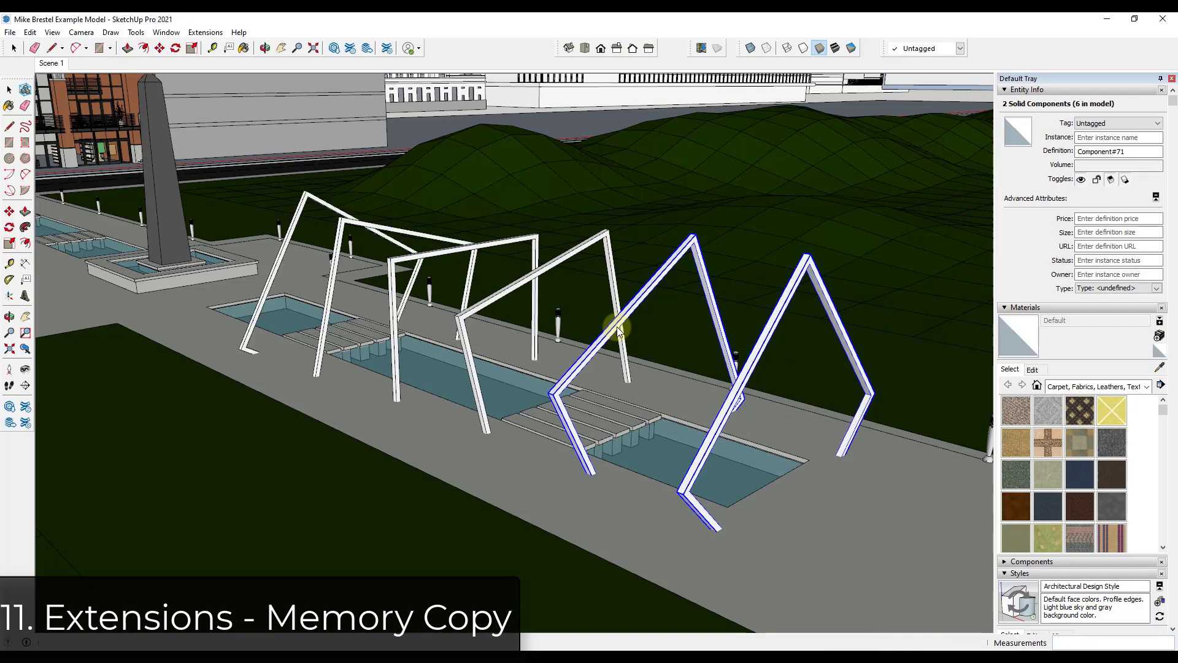
pyautogui.moveTo(617, 327); pyautogui.dragTo(708, 364, button='middle')
pyautogui.keyDown('shift'); pyautogui.click(739, 361); pyautogui.keyUp('shift')
pyautogui.keyDown('shift'); pyautogui.click(688, 326); pyautogui.keyUp('shift')
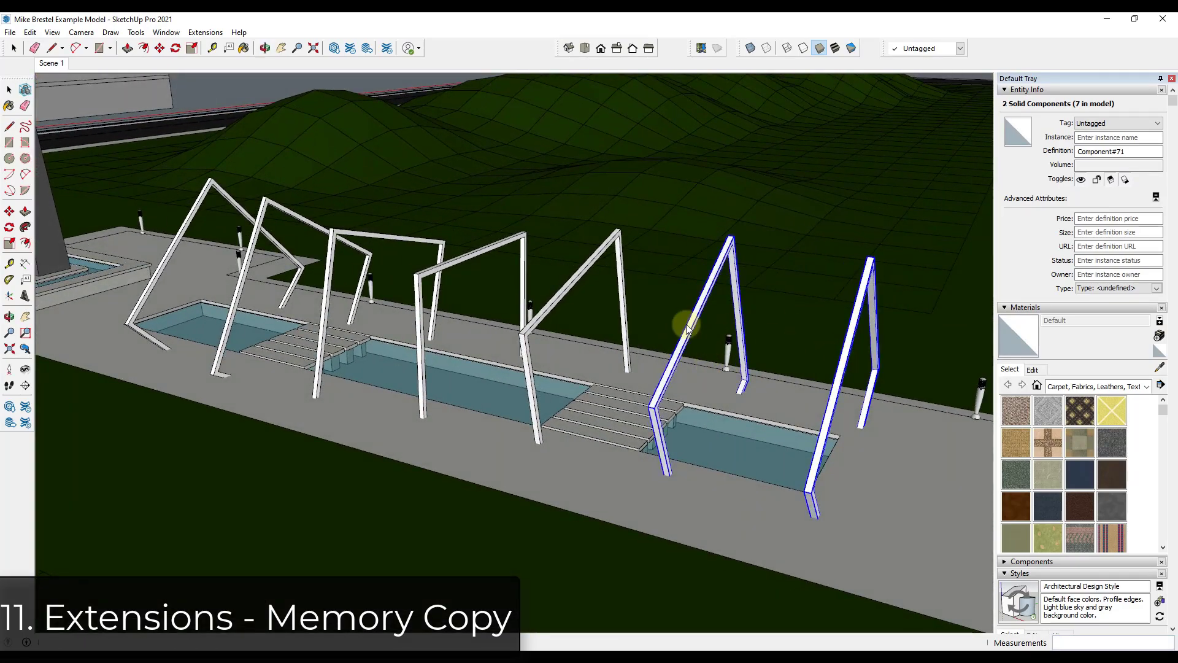
# - Examine the progressively rotated frames along the pools, comparing individual frames with the original and viewing the whole row
pyautogui.keyDown('shift'); pyautogui.click(690, 334); pyautogui.keyUp('shift')
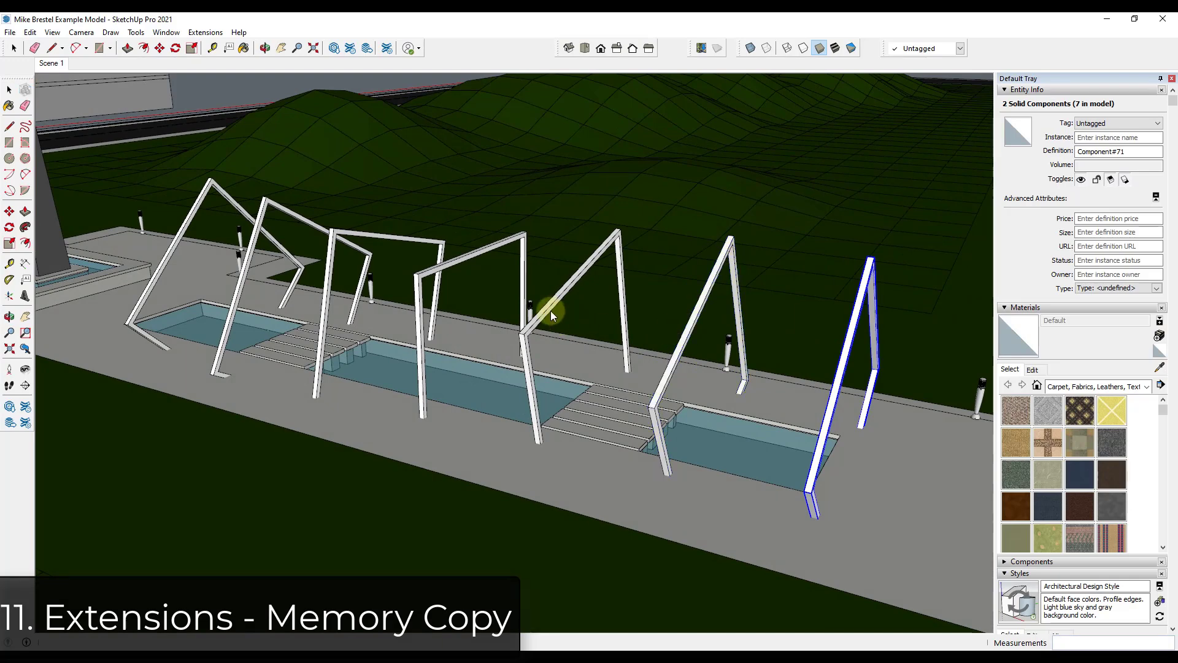
pyautogui.keyDown('shift'); pyautogui.click(690, 343); pyautogui.keyUp('shift')
pyautogui.keyDown('shift'); pyautogui.click(674, 355); pyautogui.keyUp('shift')
pyautogui.keyDown('shift'); pyautogui.click(680, 369); pyautogui.keyUp('shift')
pyautogui.keyDown('shift'); pyautogui.click(673, 368); pyautogui.keyUp('shift')
pyautogui.keyDown('shift'); pyautogui.click(550, 312); pyautogui.keyUp('shift')
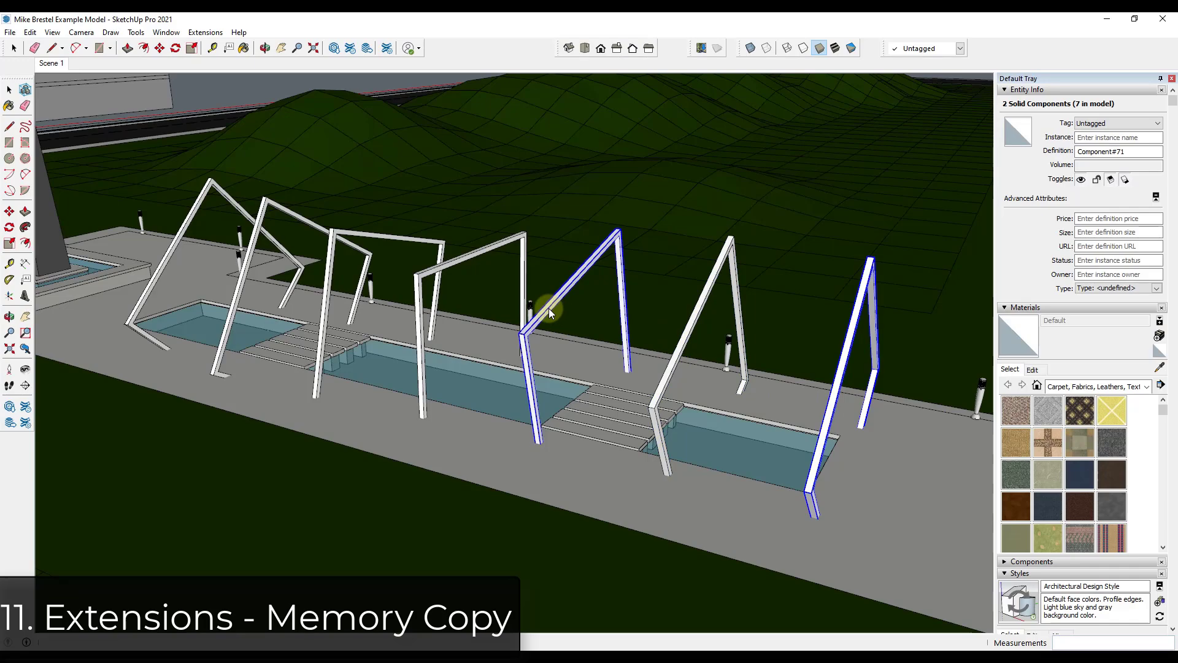
pyautogui.keyDown('shift'); pyautogui.click(525, 336); pyautogui.keyUp('shift')
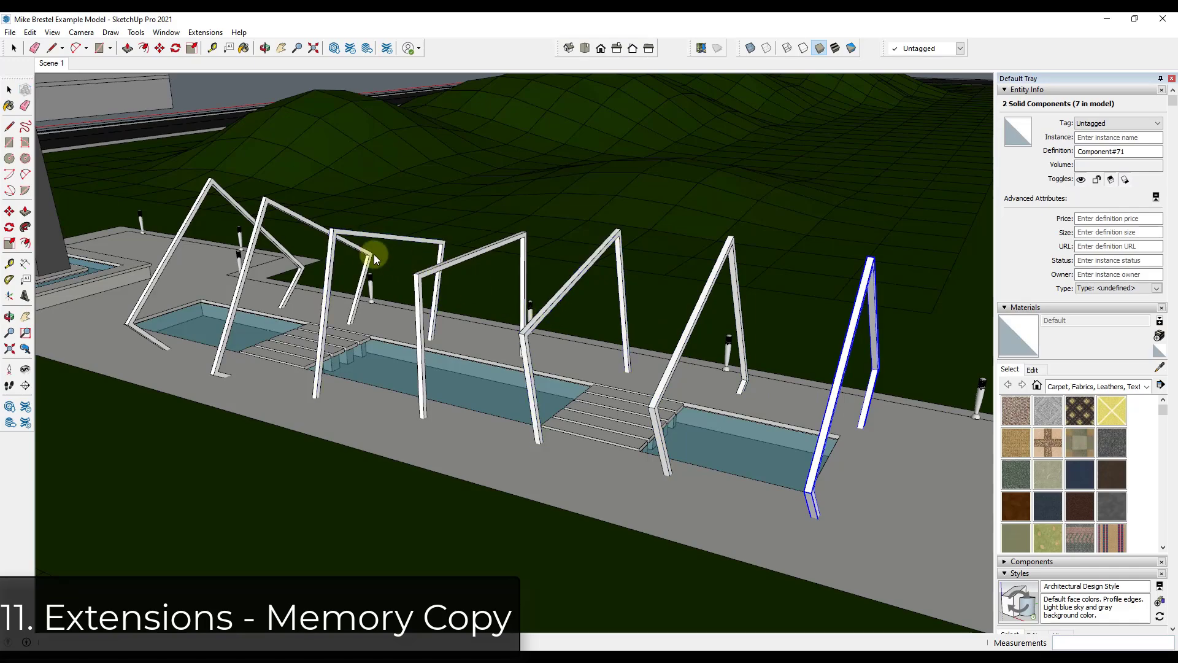
pyautogui.moveTo(524, 336); pyautogui.dragTo(606, 434, button='middle')
pyautogui.scroll(-6, 609, 433)
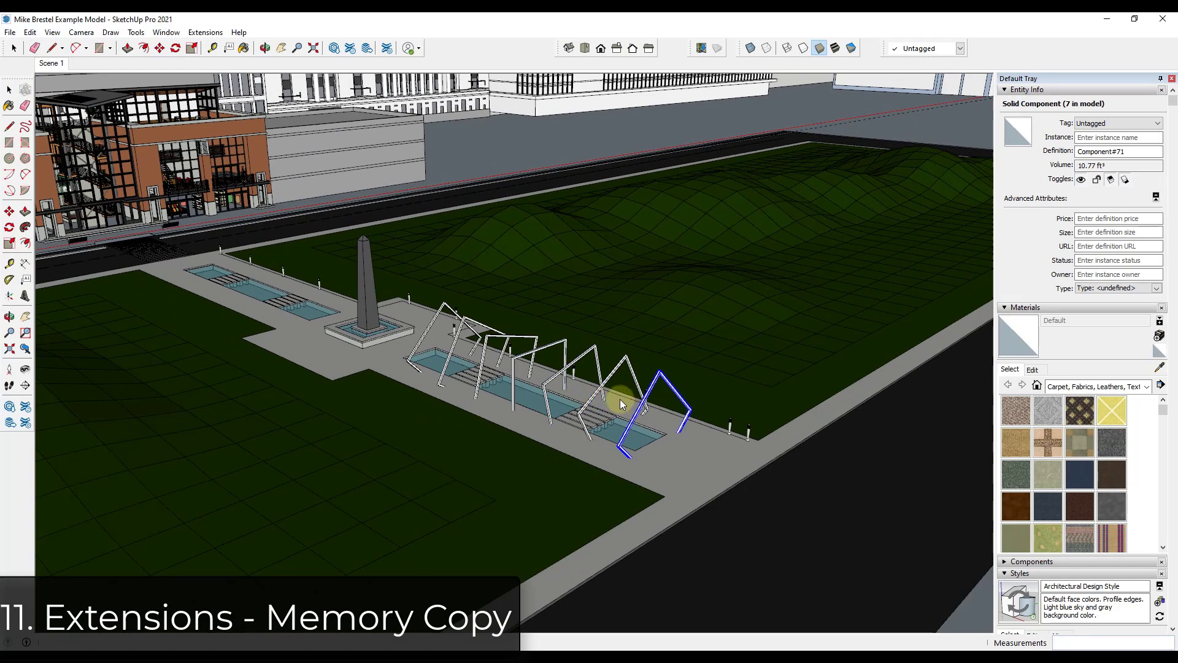
pyautogui.scroll(3, 493, 371)
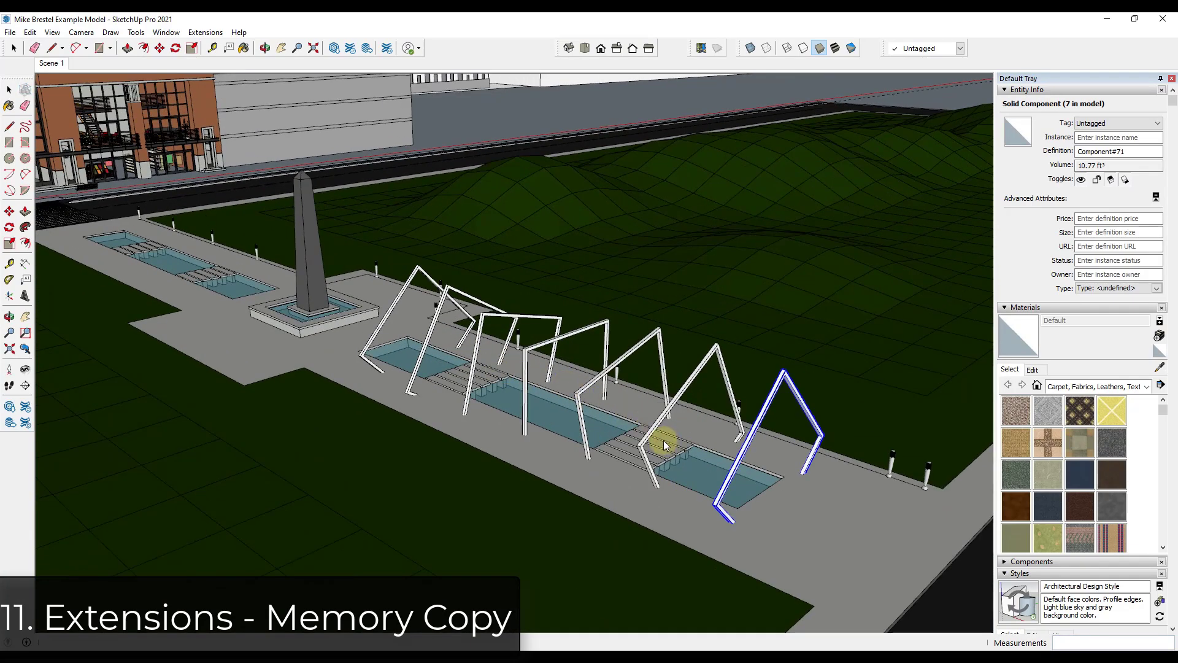
pyautogui.keyDown('ctrl'); pyautogui.click(616, 370); pyautogui.keyUp('ctrl')
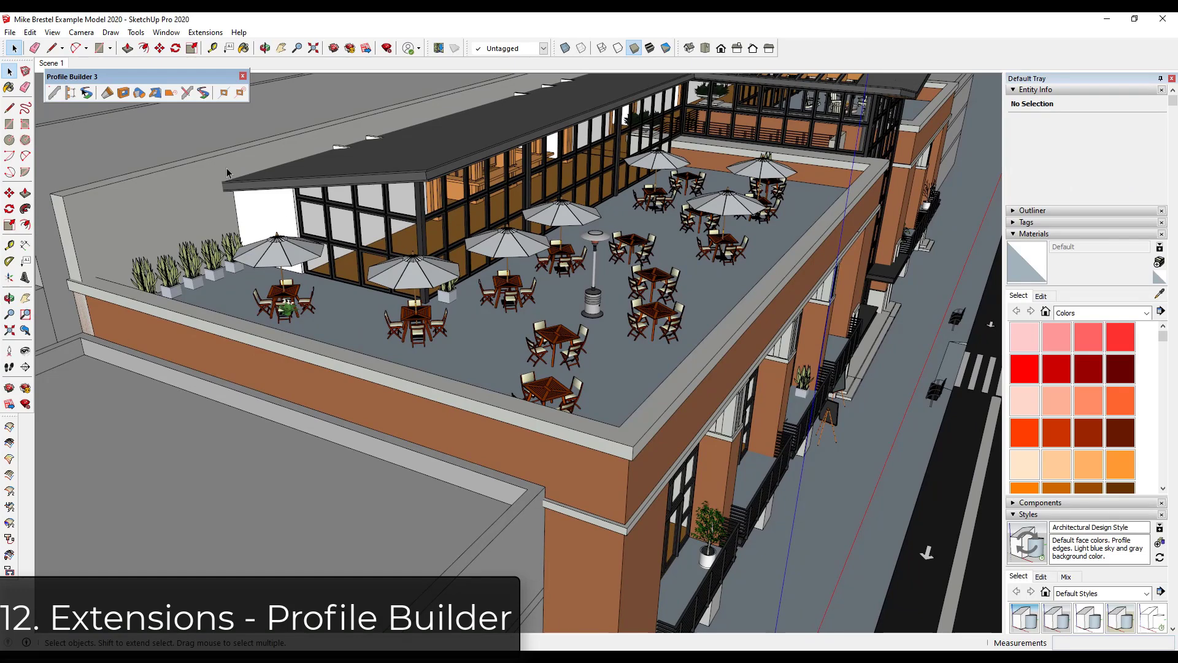
# - Open Profile Builder 3's assembly library and load the Railing Assembly with horizontal wires between the posts
pyautogui.moveTo(103, 78); pyautogui.dragTo(99, 87)
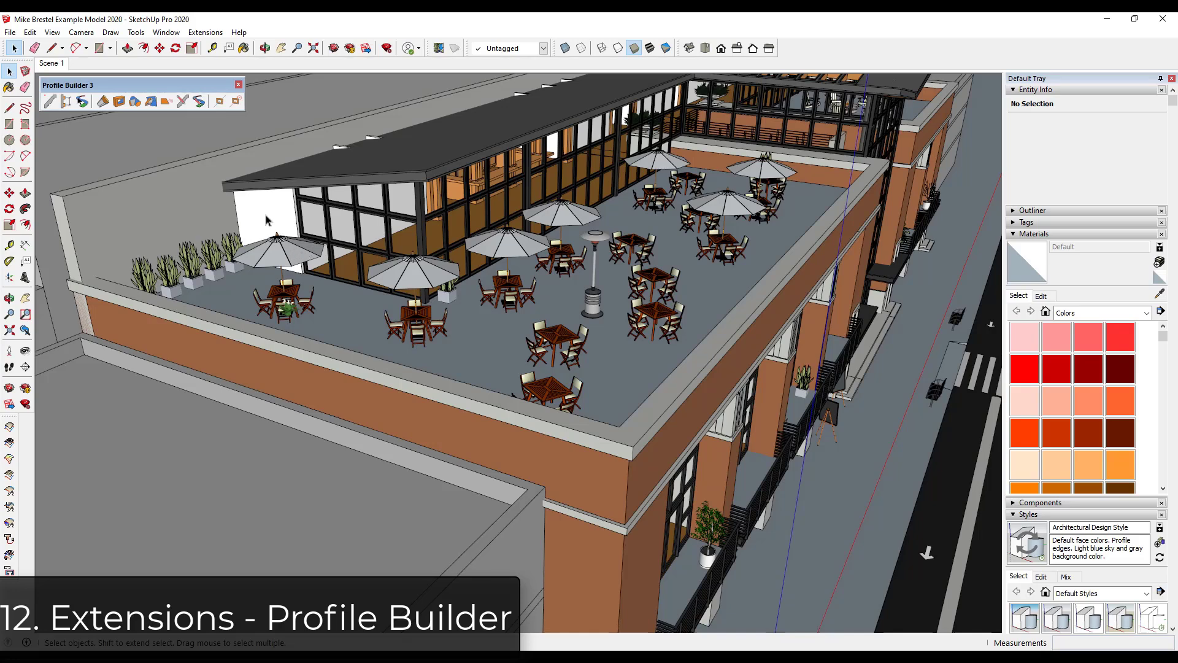
pyautogui.click(66, 102)
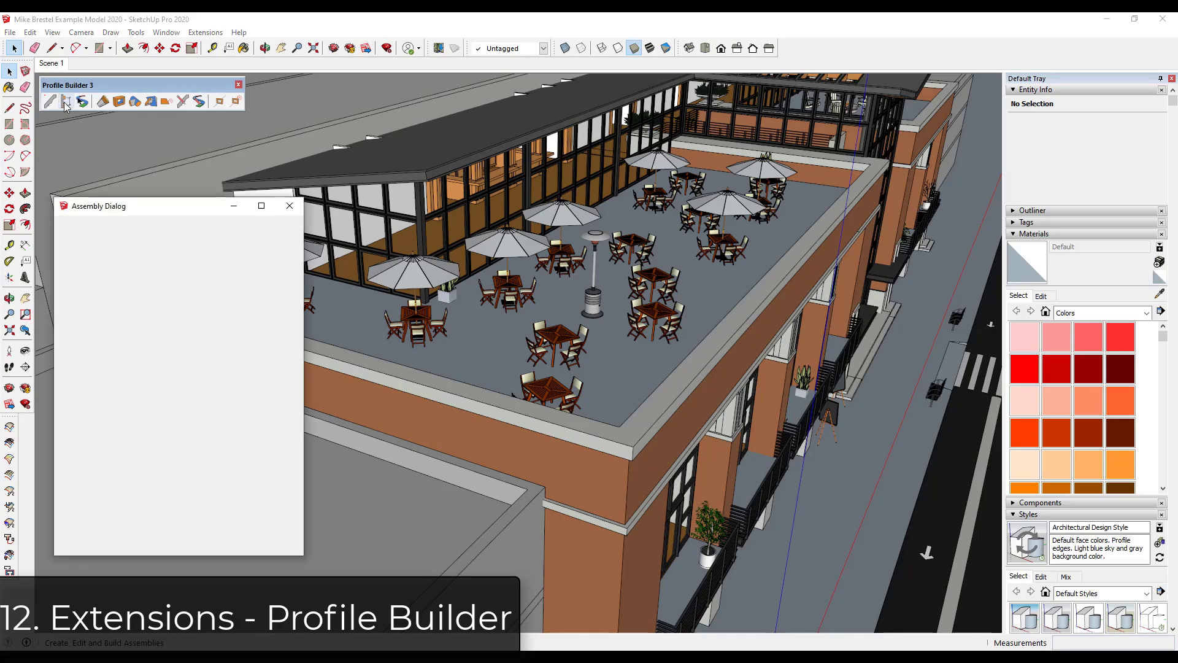
pyautogui.click(243, 226)
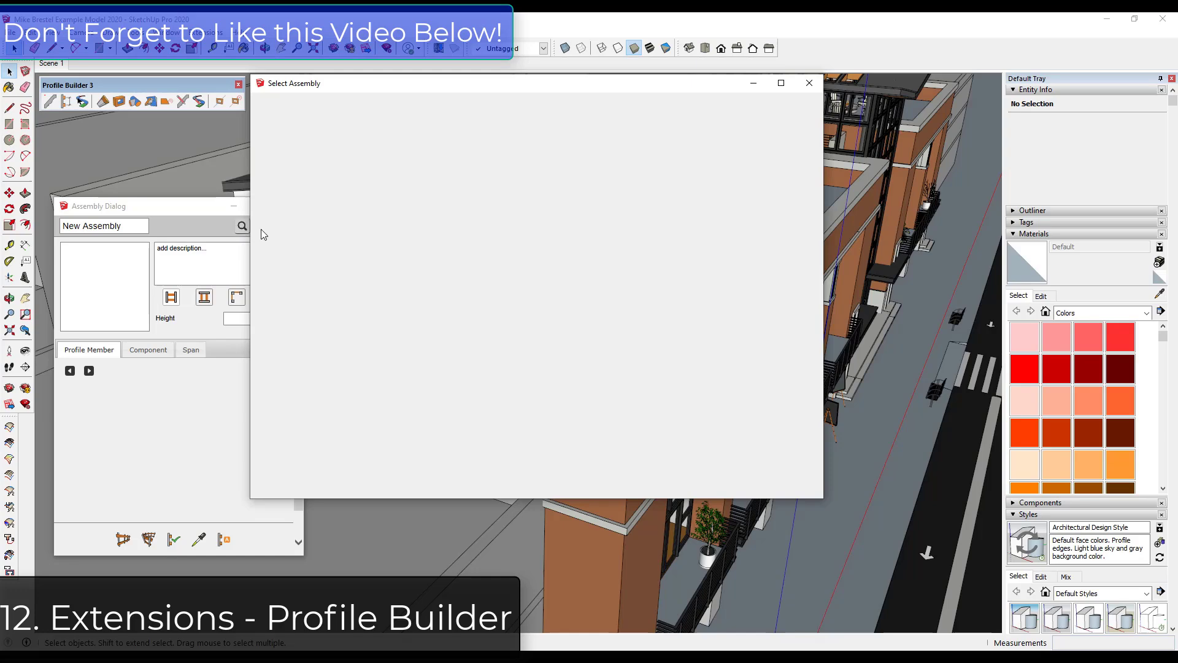
pyautogui.click(575, 104)
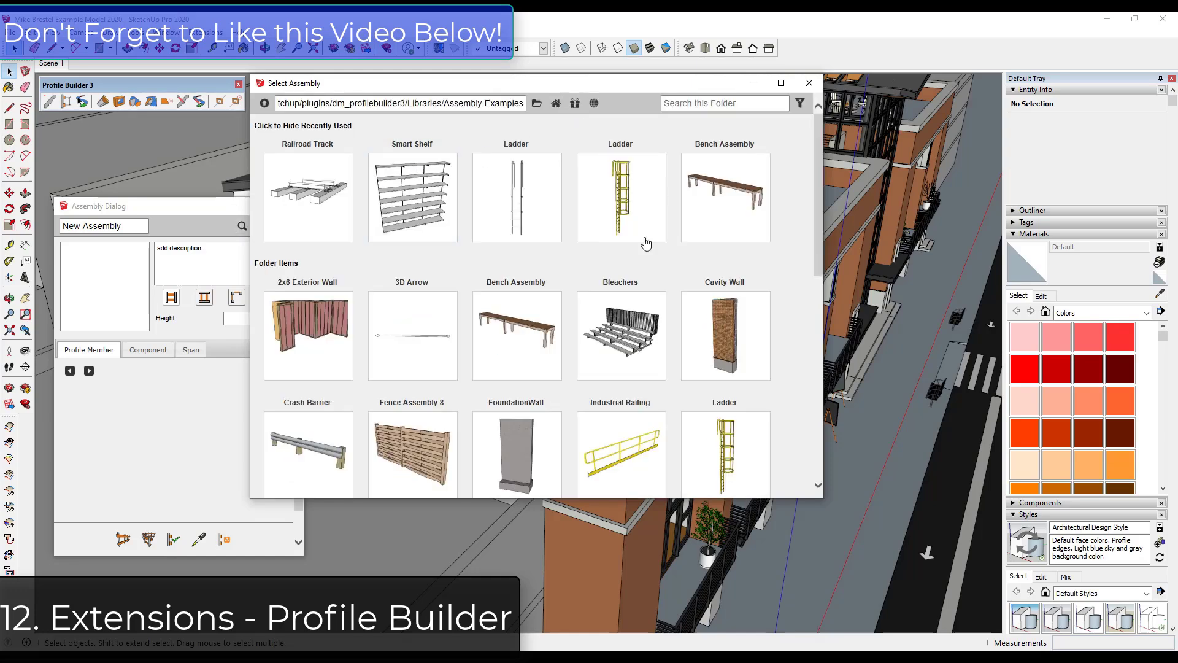
pyautogui.scroll(-5, 443, 298)
pyautogui.scroll(-3, 585, 333)
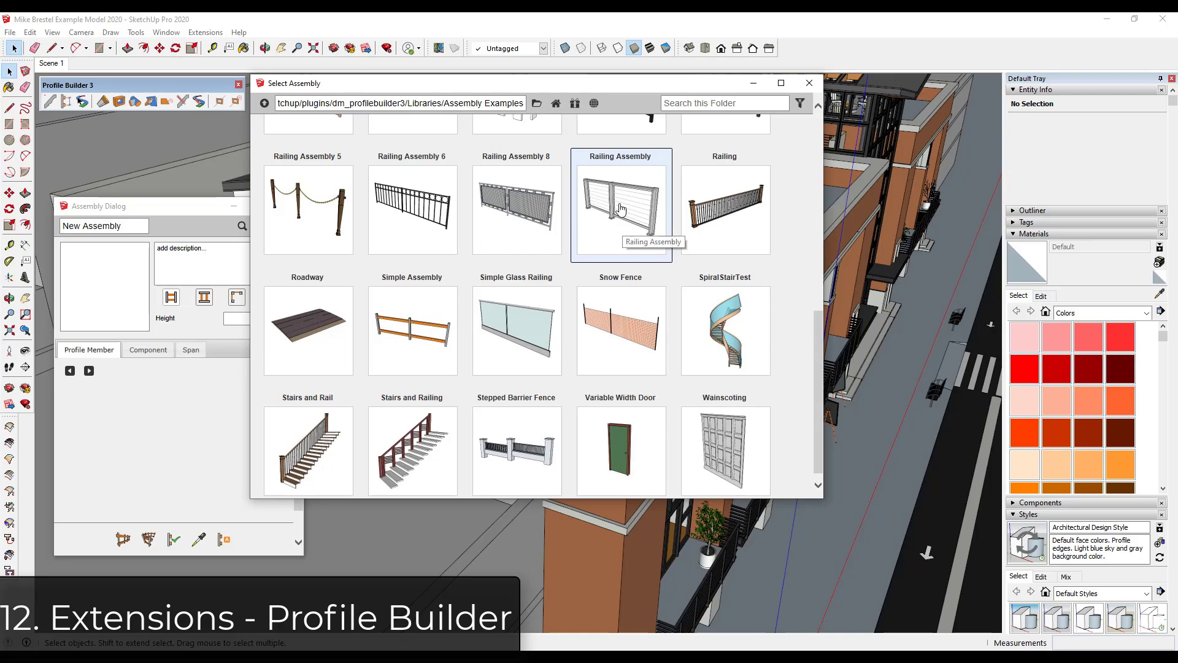
pyautogui.doubleClick(619, 208)
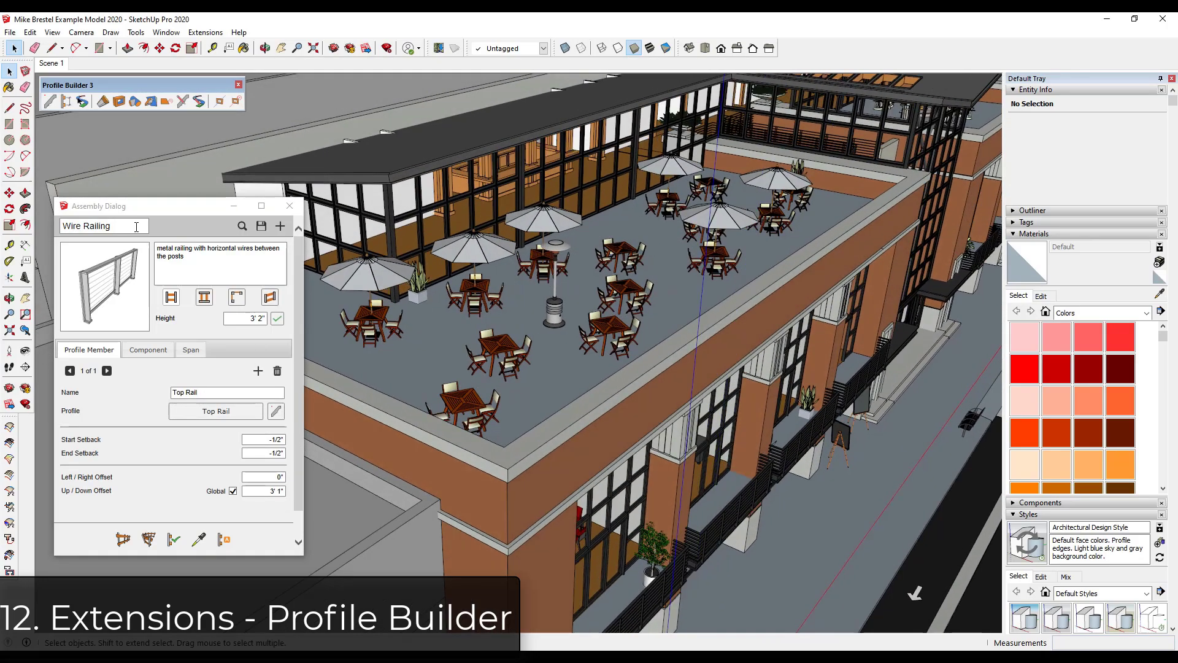
# - Build the Wire Railing assembly along the roof terrace's parapet, starting at the end beside the potted plants and passing through the outer corner
pyautogui.moveTo(143, 214); pyautogui.dragTo(958, 80)
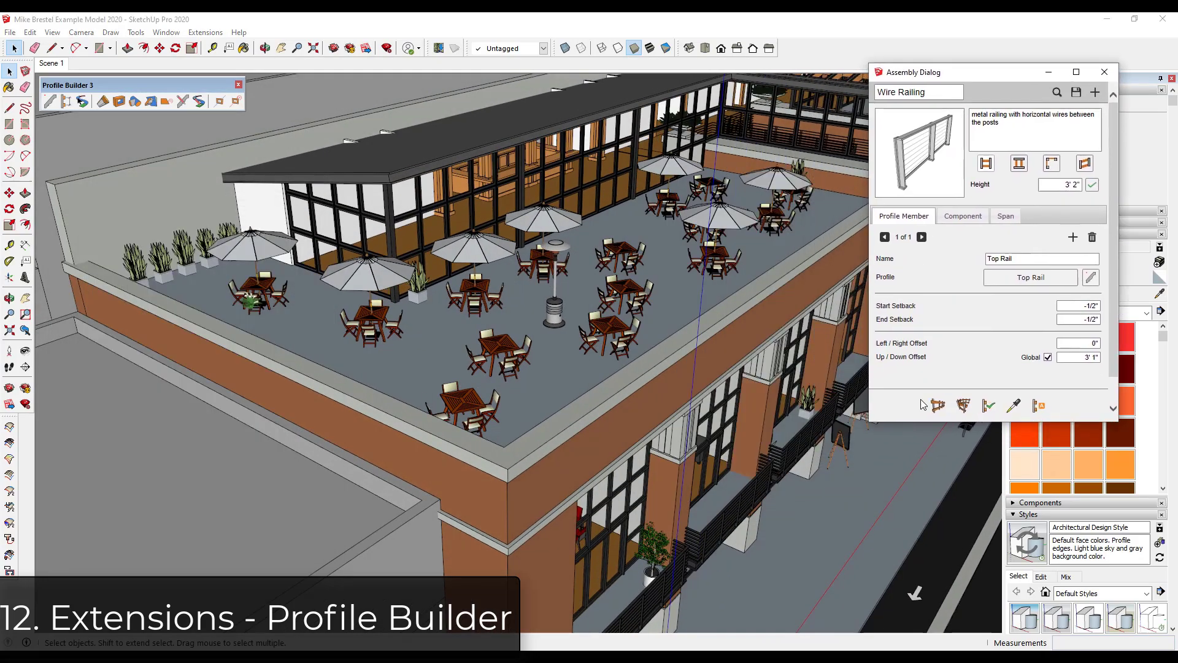
pyautogui.click(942, 409)
pyautogui.scroll(3, 82, 263)
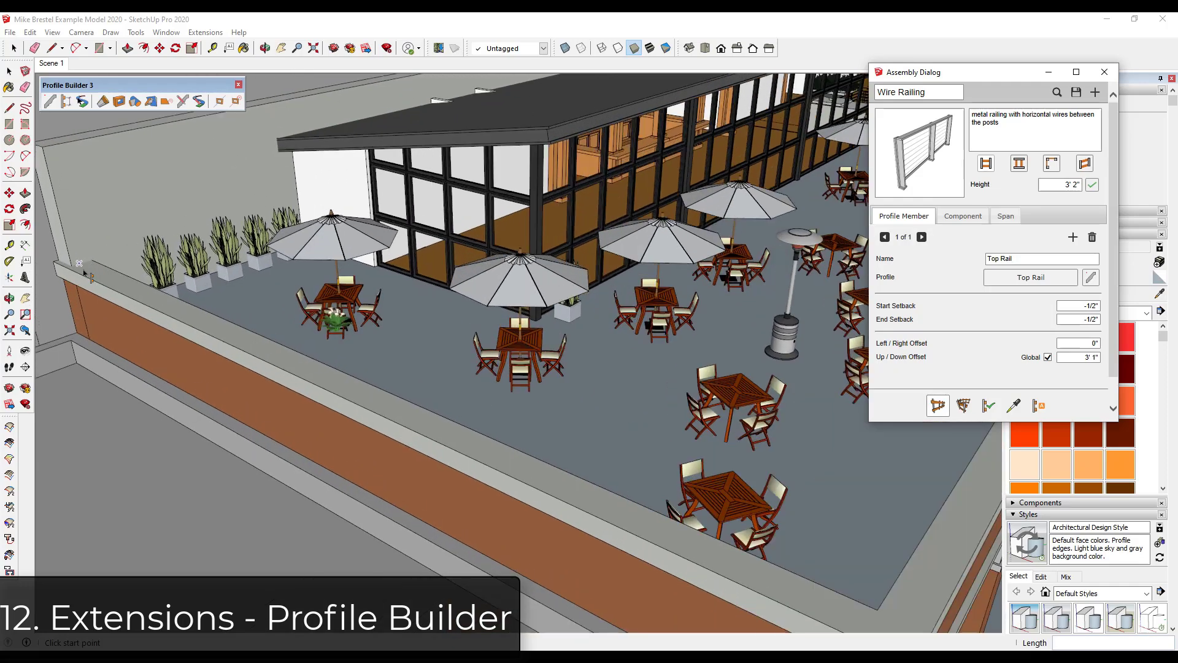
pyautogui.click(81, 264)
pyautogui.scroll(-5, 81, 264)
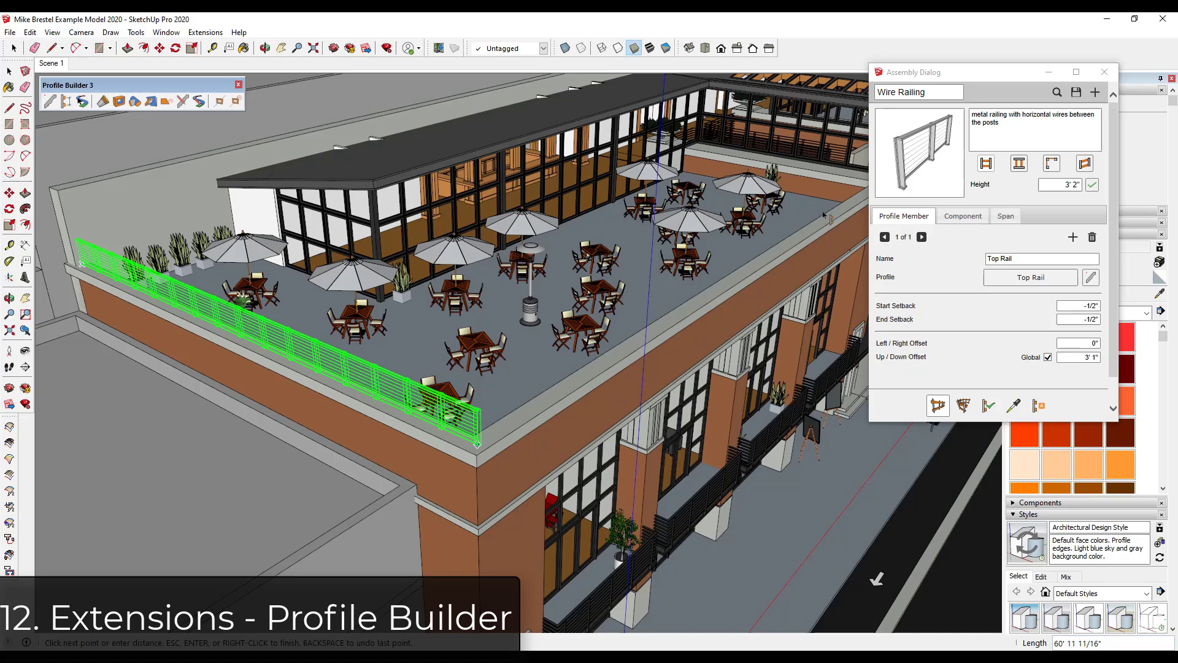
pyautogui.doubleClick(478, 443)
pyautogui.moveTo(476, 449); pyautogui.dragTo(552, 380, button='middle')
pyautogui.scroll(5, 675, 343)
pyautogui.press('space')
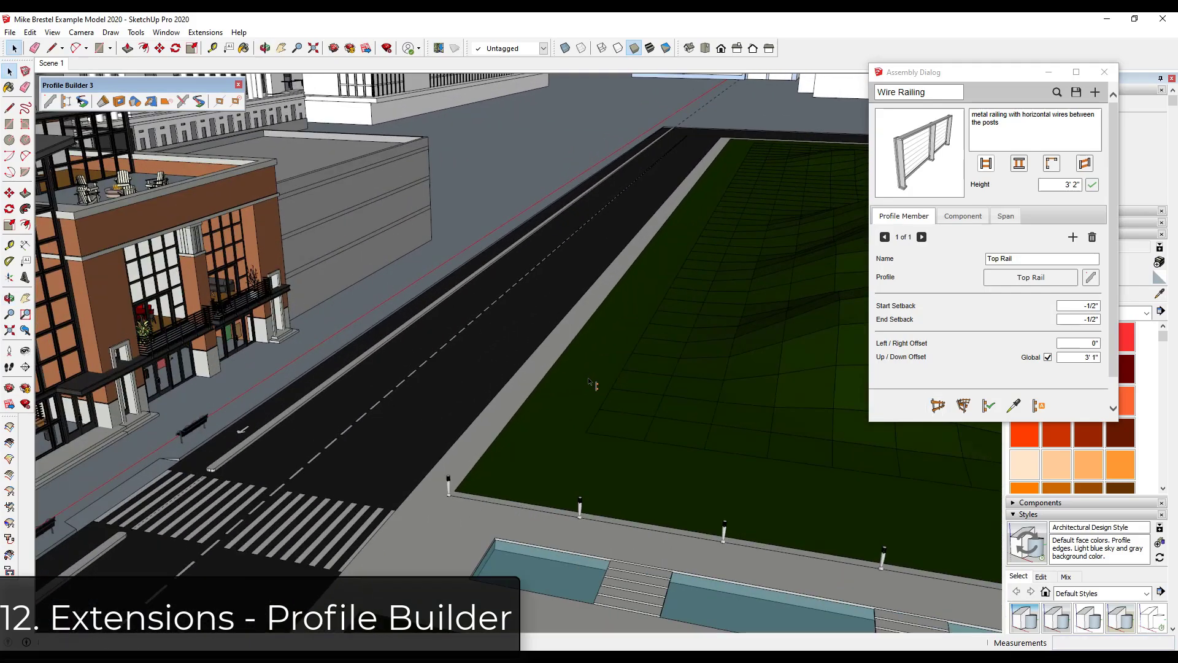
# - Build the two-tree assembly with 48' magnolia spacing along the lawn's street edge, about 380' 11" long, starting near the pool path
pyautogui.moveTo(781, 293); pyautogui.dragTo(693, 297, button='middle')
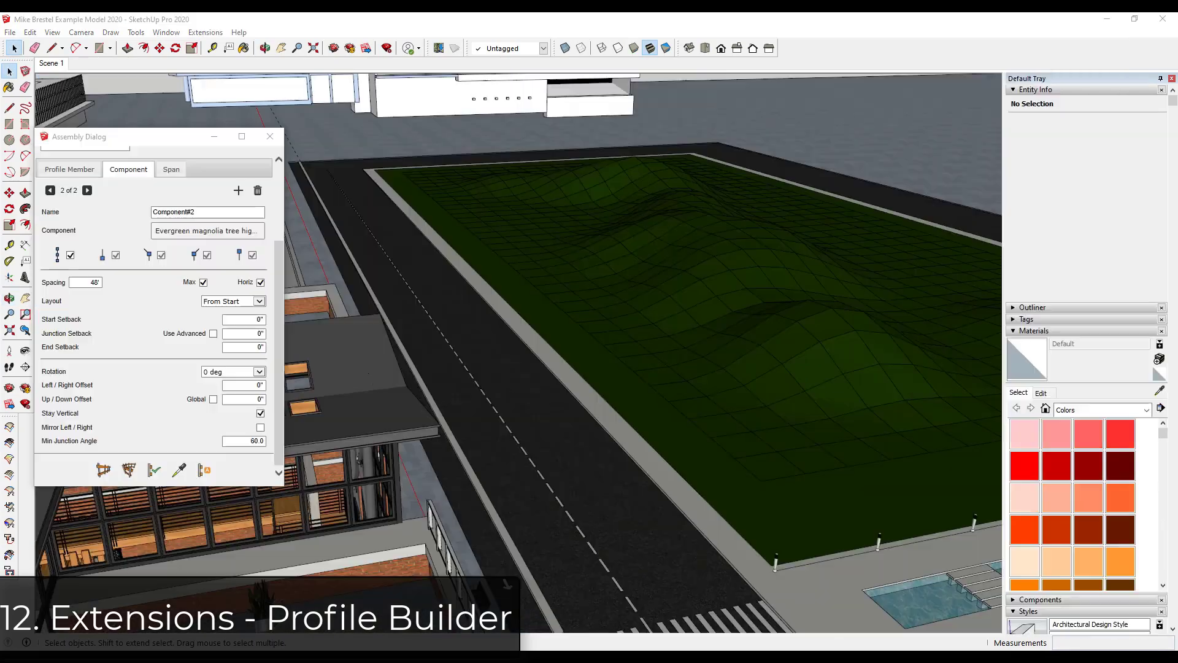
pyautogui.moveTo(773, 451); pyautogui.dragTo(660, 457, button='middle')
pyautogui.scroll(5, 706, 436)
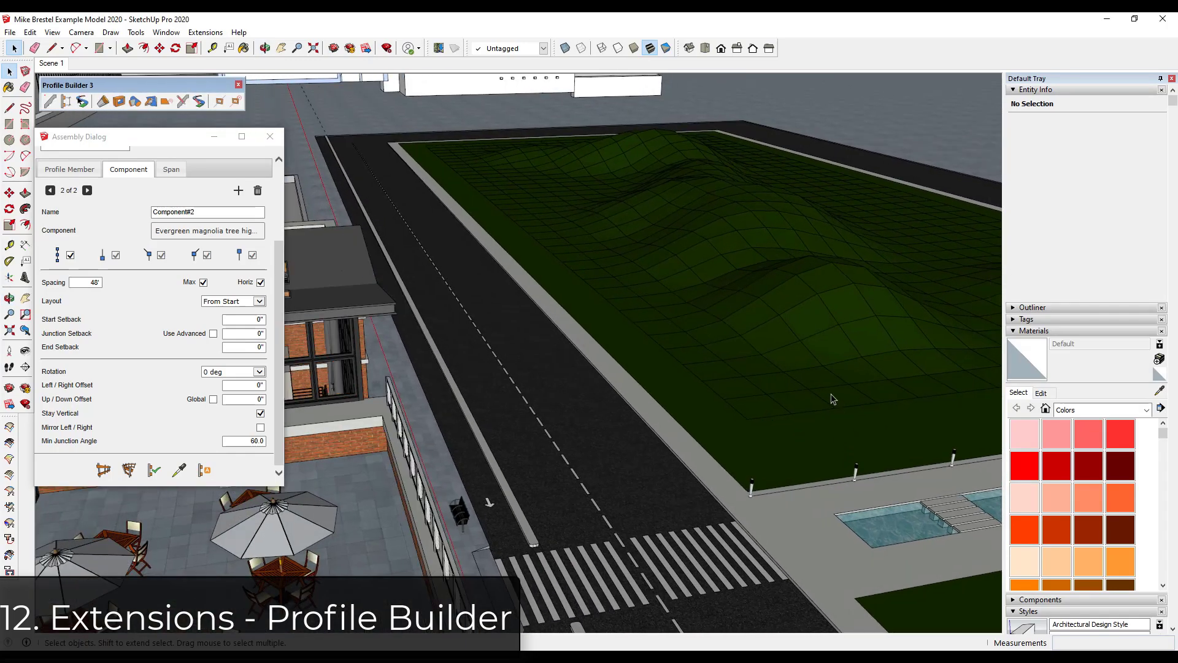
pyautogui.scroll(-4, 692, 421)
pyautogui.scroll(6, 678, 433)
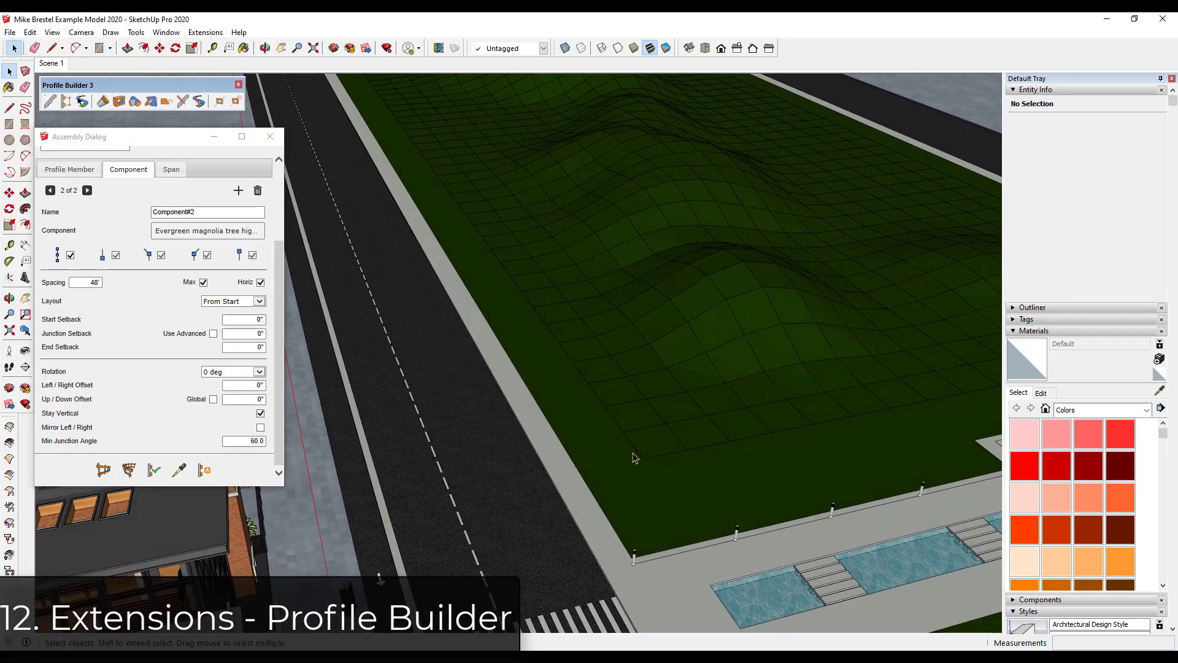
pyautogui.scroll(-2, 637, 460)
pyautogui.scroll(3, 130, 301)
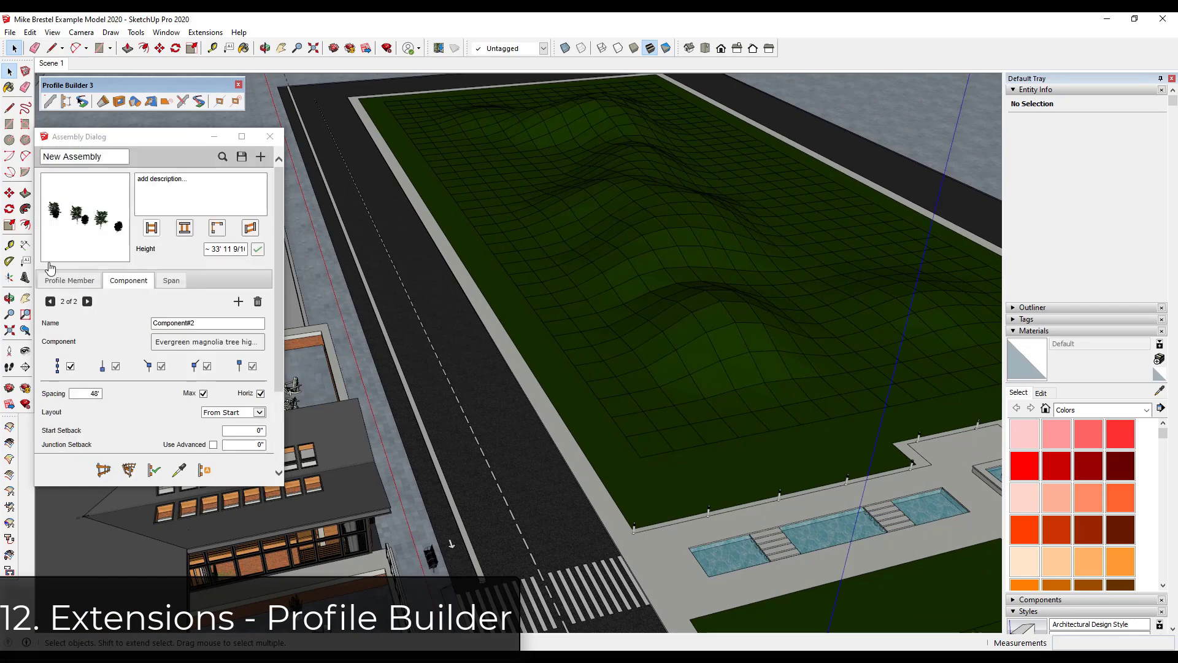
pyautogui.click(103, 470)
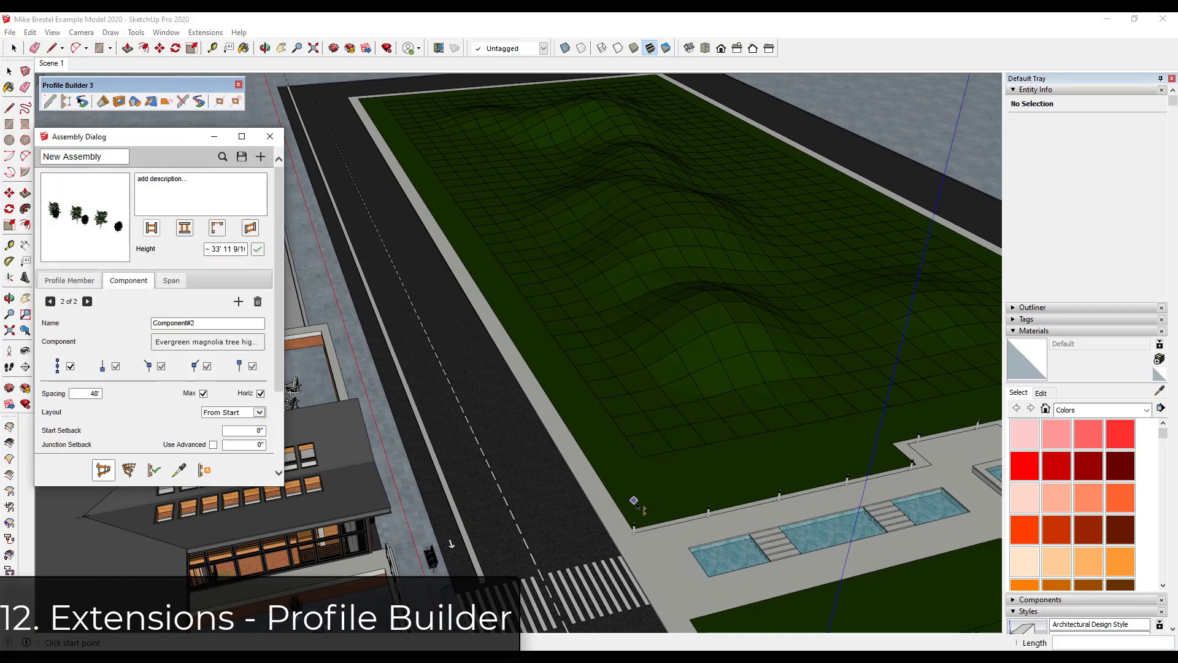
pyautogui.click(634, 500)
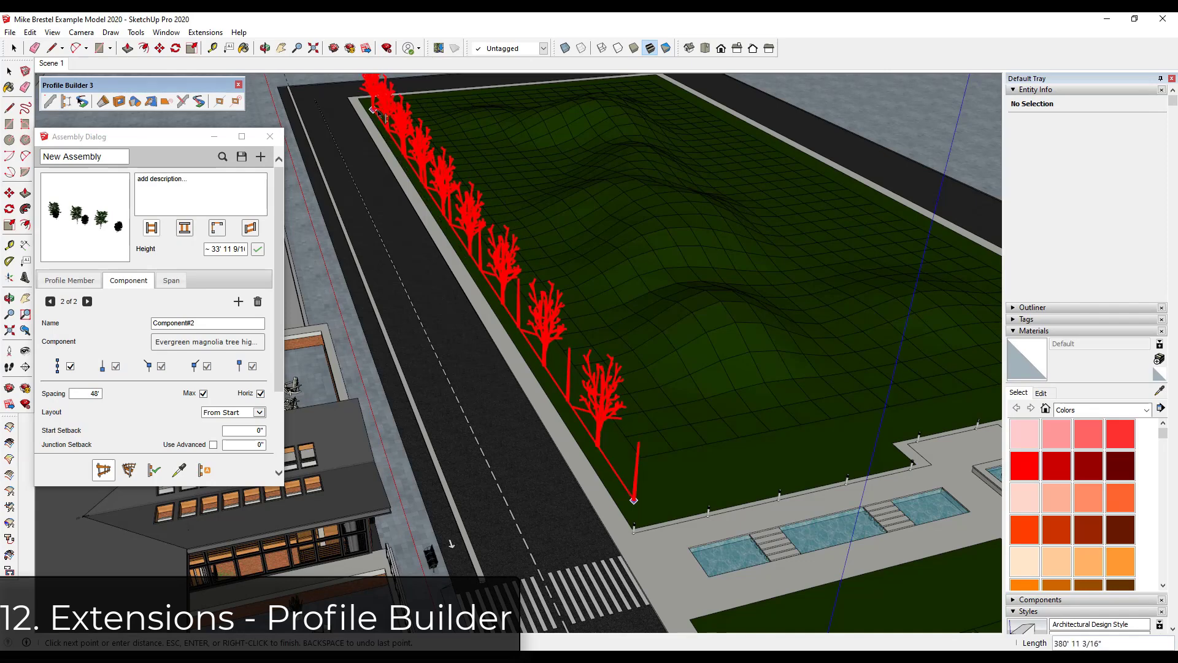
pyautogui.press('Return')
pyautogui.moveTo(620, 393); pyautogui.dragTo(723, 376, button='middle')
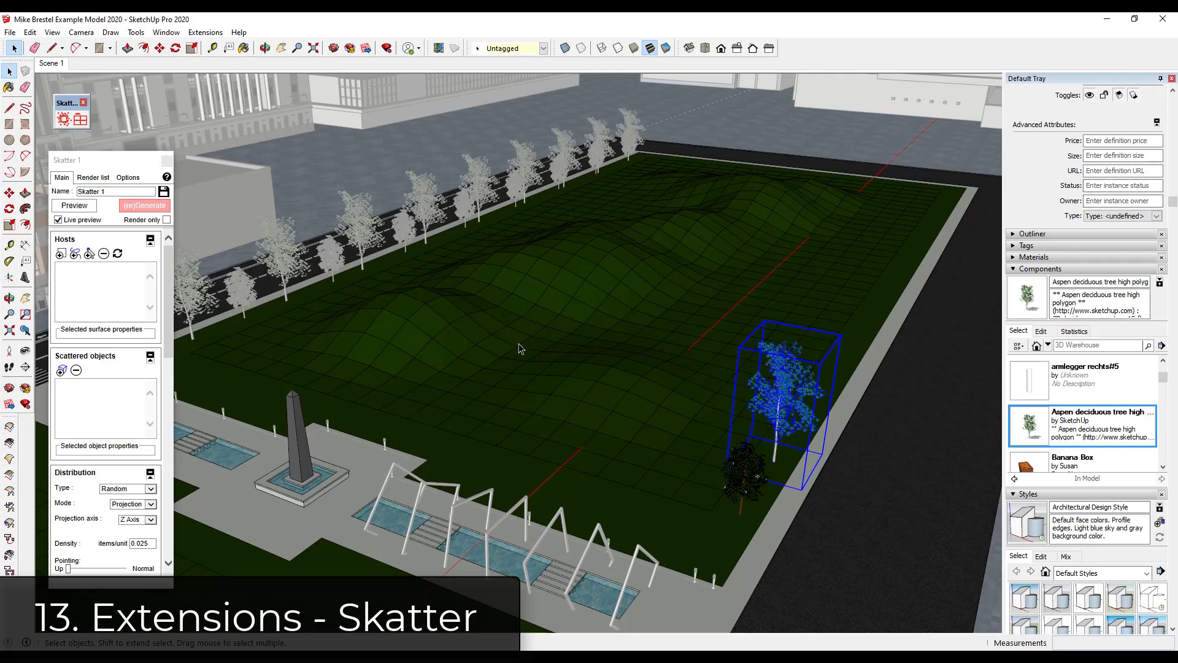
# - Set the hilly lawn group as the Skatter host and reduce the random distribution's density to 0.005 items/unit
pyautogui.moveTo(548, 340); pyautogui.dragTo(568, 346, button='middle')
pyautogui.click(592, 263)
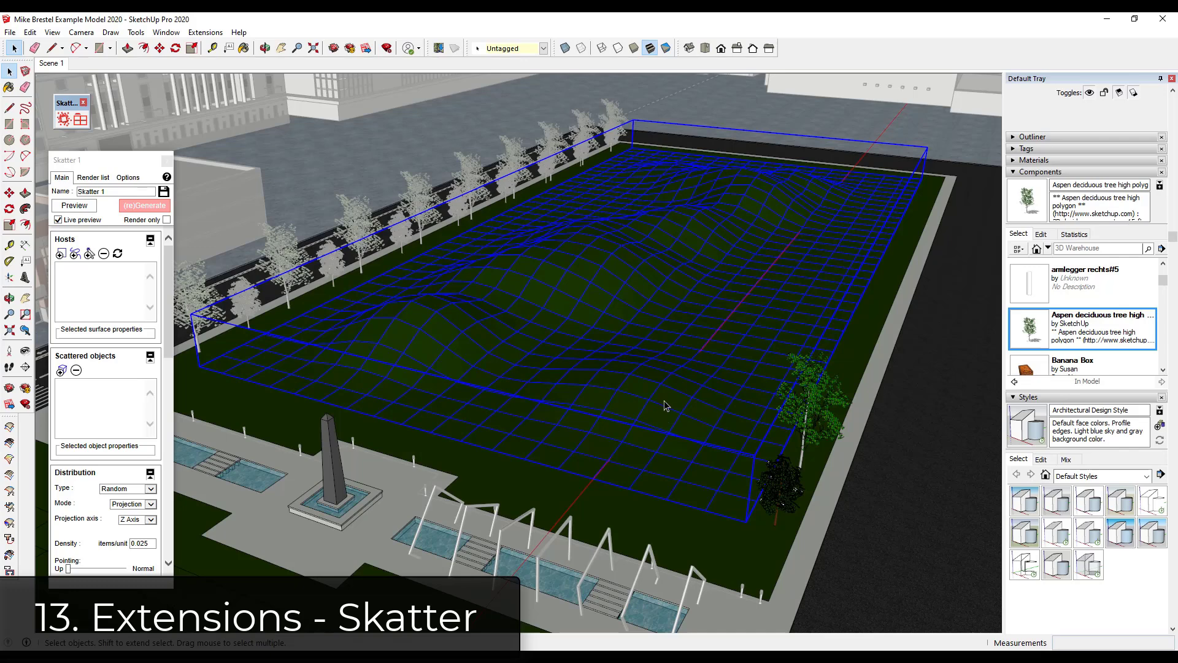
pyautogui.click(60, 254)
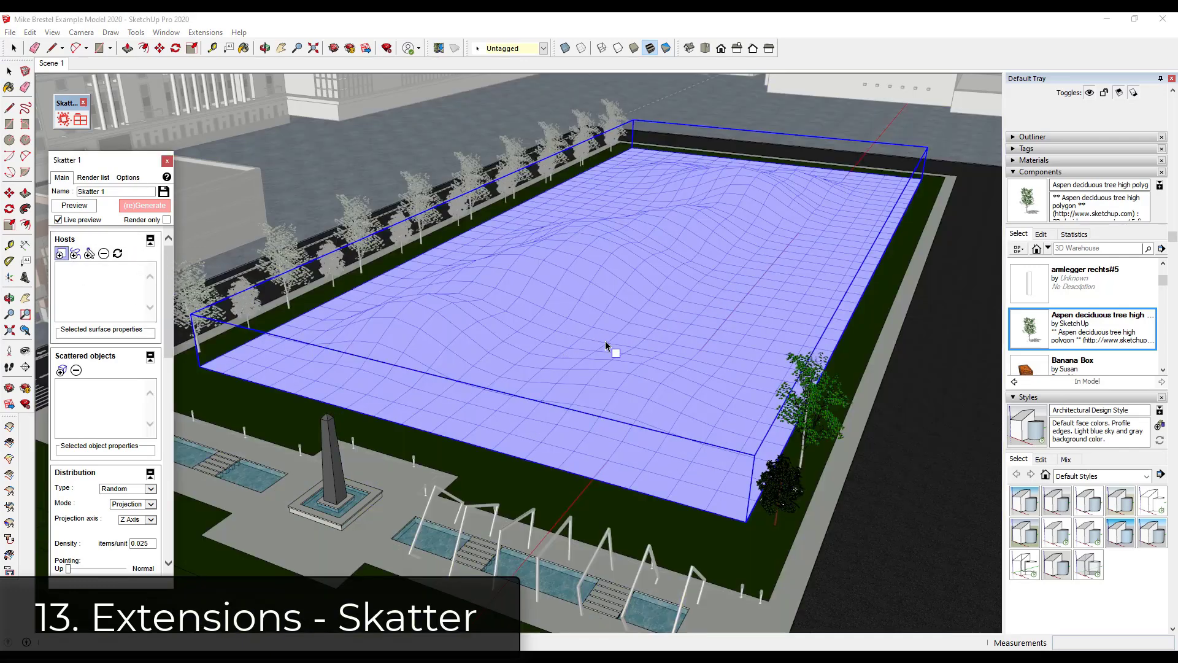
pyautogui.click(605, 341)
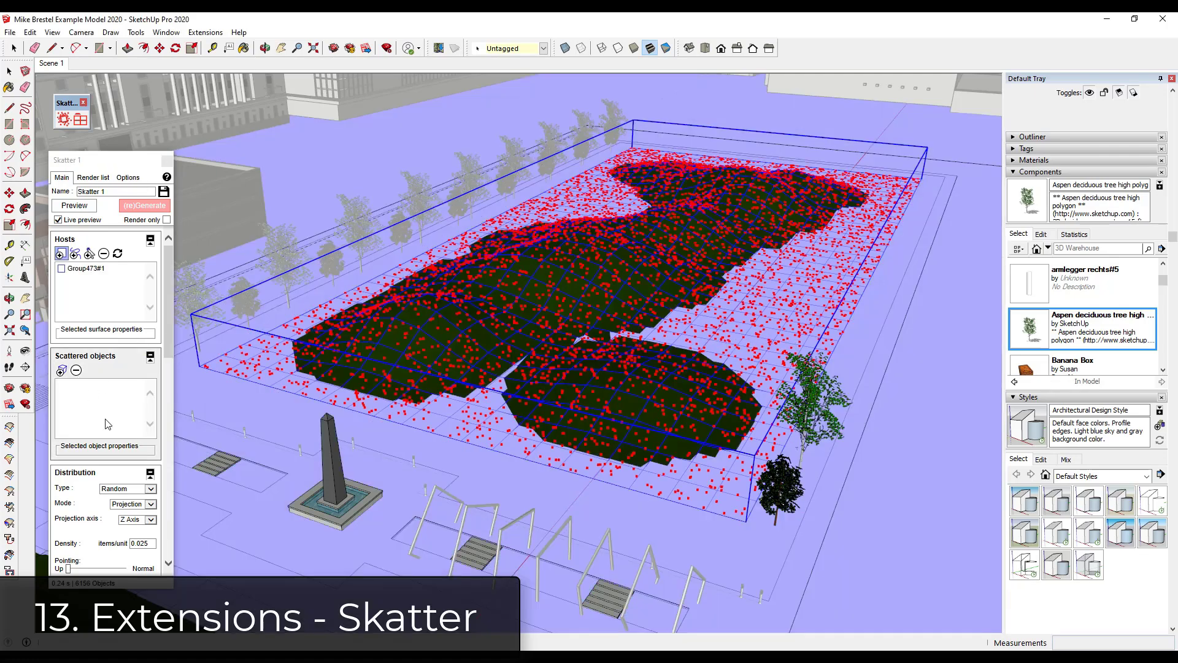
pyautogui.scroll(-1, 126, 447)
pyautogui.moveTo(141, 491); pyautogui.dragTo(217, 485)
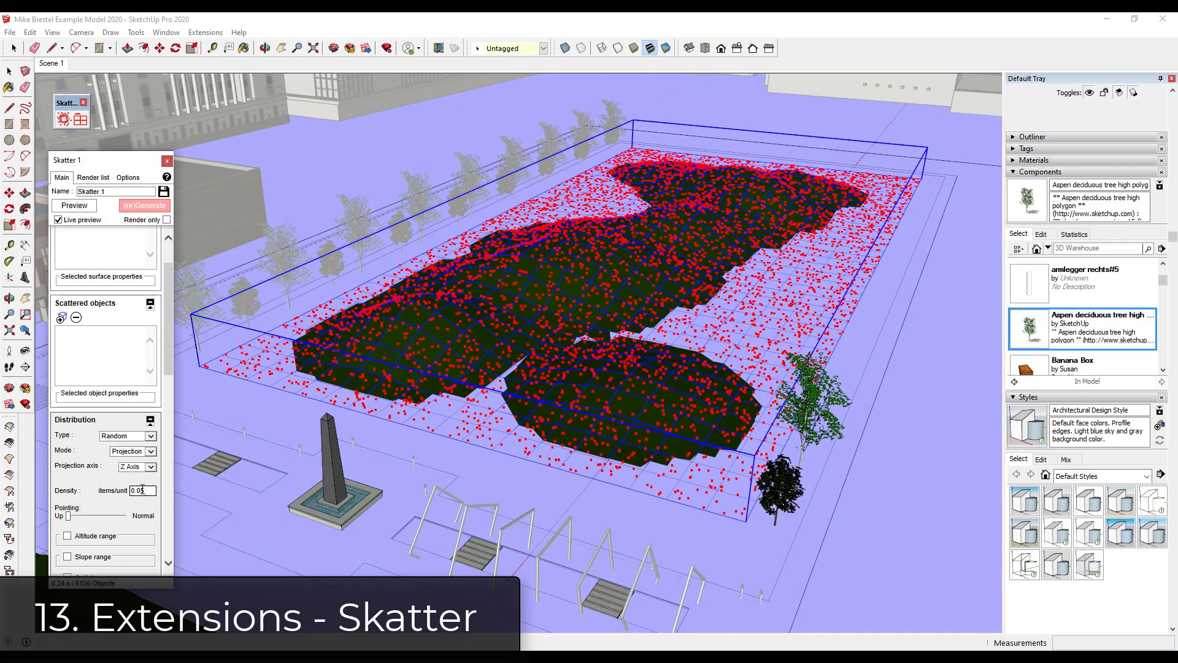
pyautogui.press('Return')
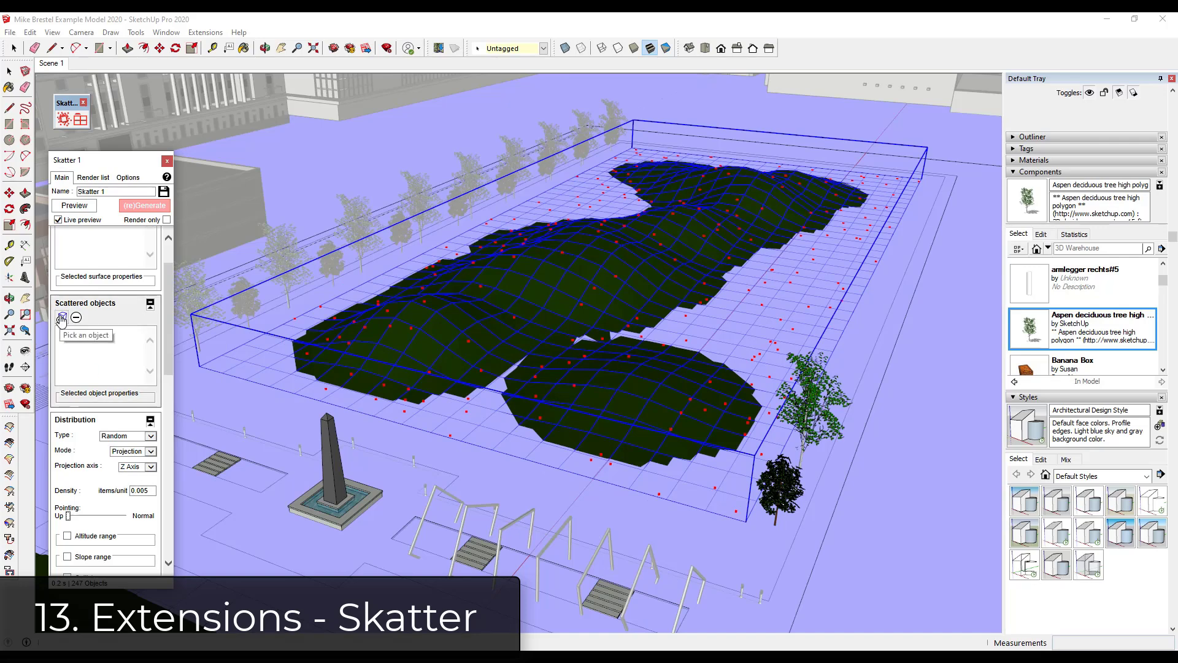
# - Add the aspen deciduous tree and the evergreen magnolia tree at the lawn's corner as Skatter's scattered objects
pyautogui.click(61, 318)
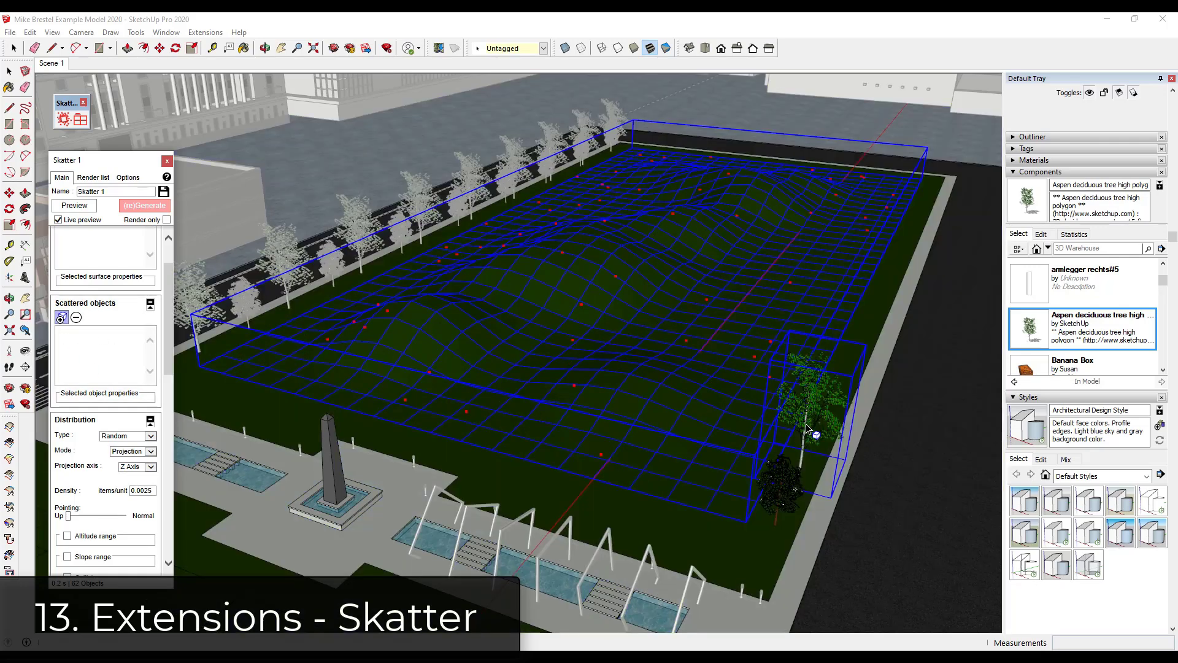
pyautogui.click(805, 423)
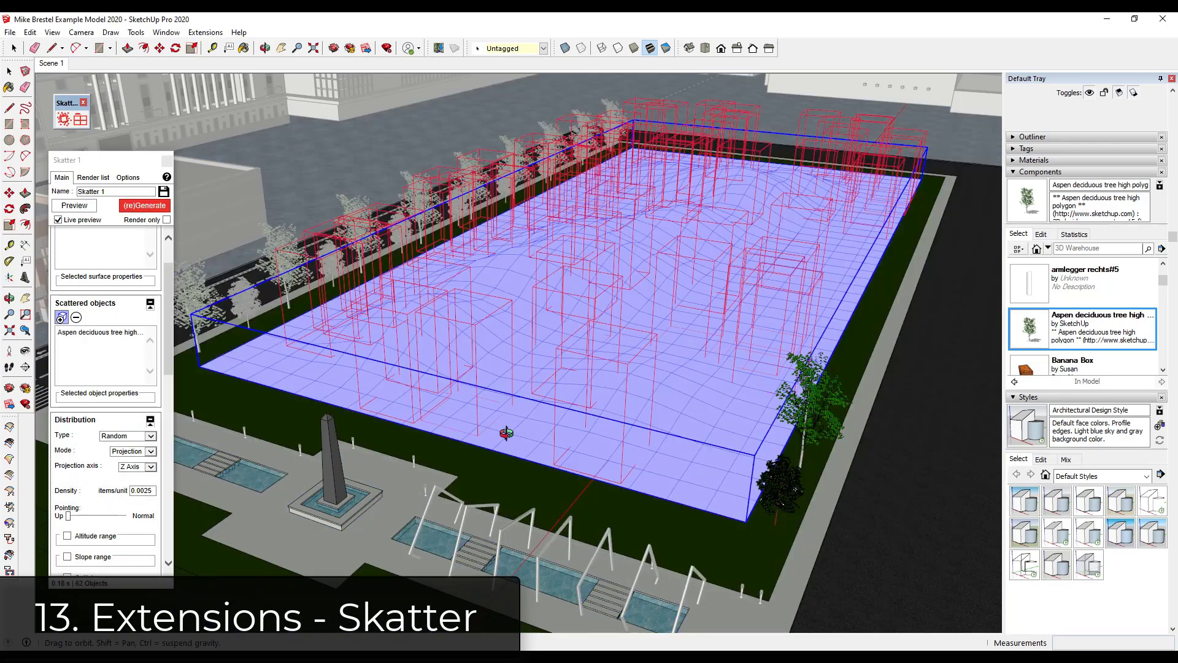
pyautogui.moveTo(517, 399); pyautogui.dragTo(518, 436, button='middle')
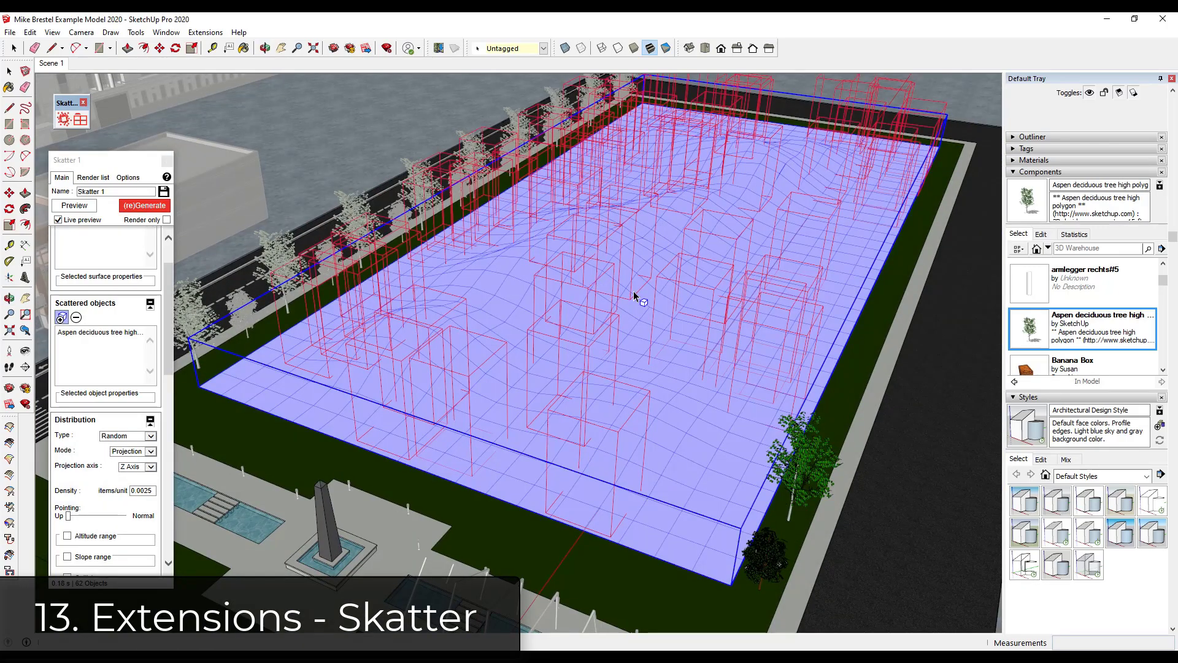
pyautogui.click(450, 302)
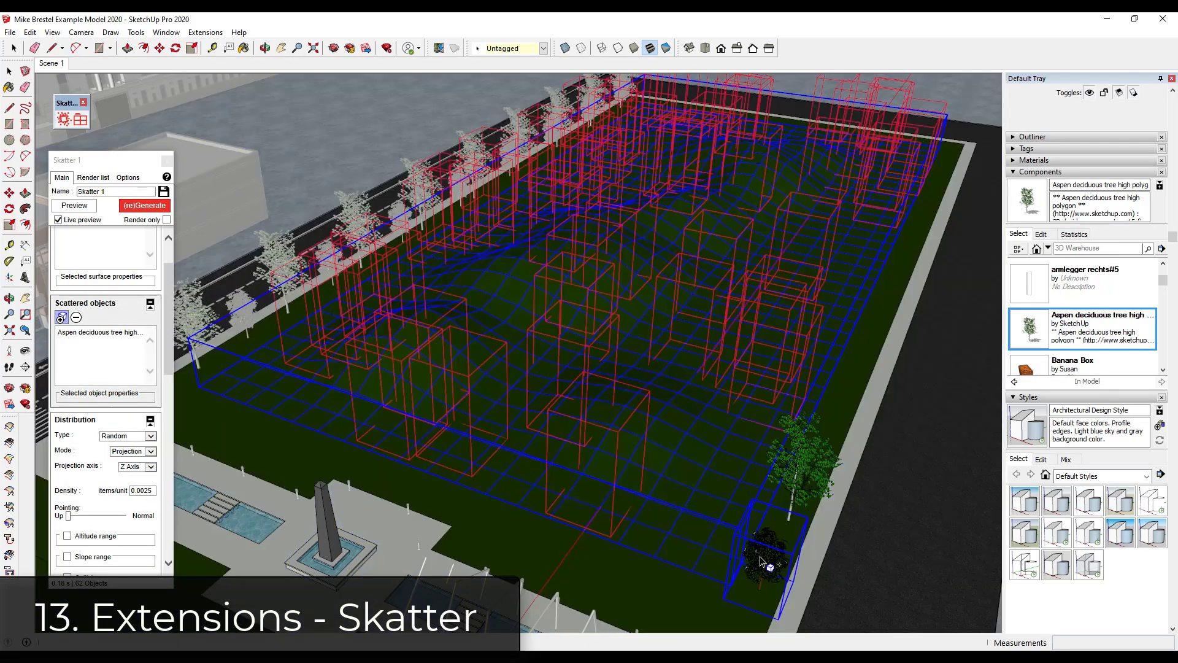
pyautogui.click(761, 560)
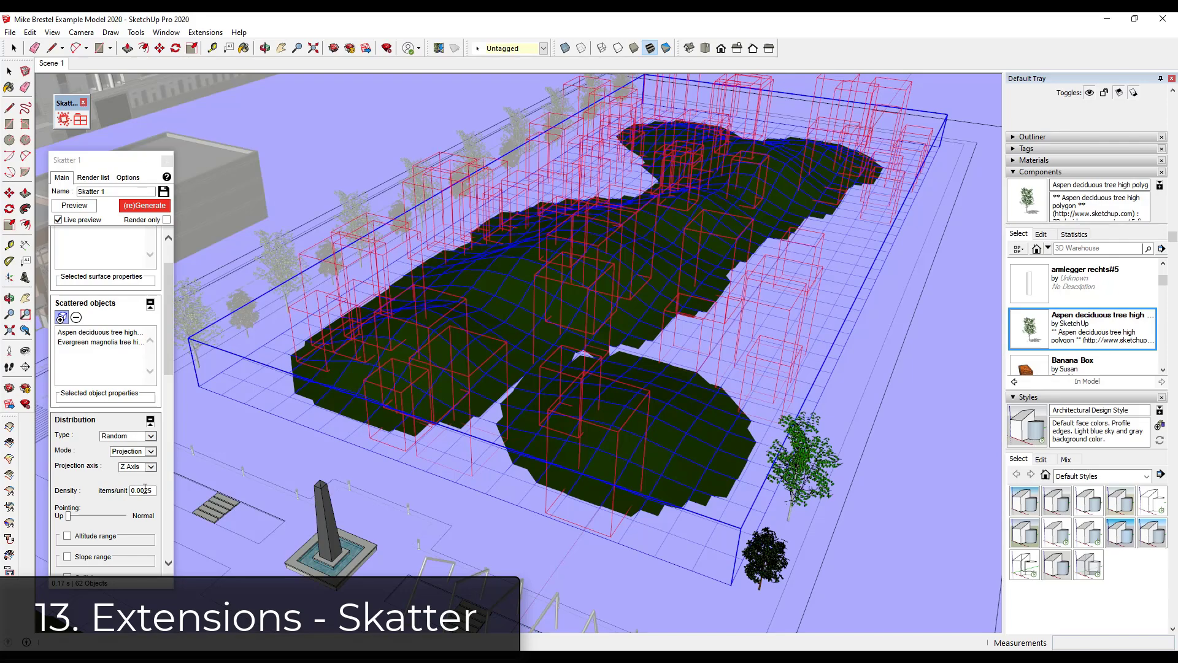
# - Set the Skatter density to 0.002 items/unit, generate the trees over the hilly lawn and examine their distribution
pyautogui.press('BackSpace')
pyautogui.press('Return')
pyautogui.moveTo(570, 344); pyautogui.dragTo(597, 303, button='middle')
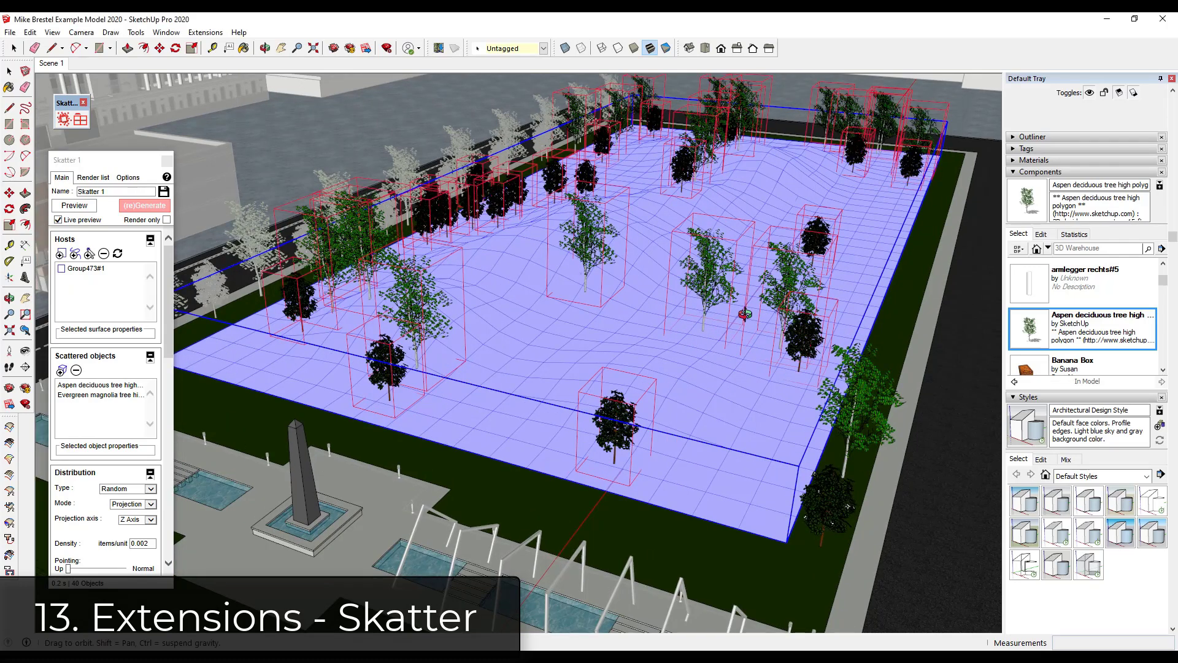
pyautogui.moveTo(746, 302); pyautogui.dragTo(698, 303, button='middle')
pyautogui.scroll(-4, 698, 303)
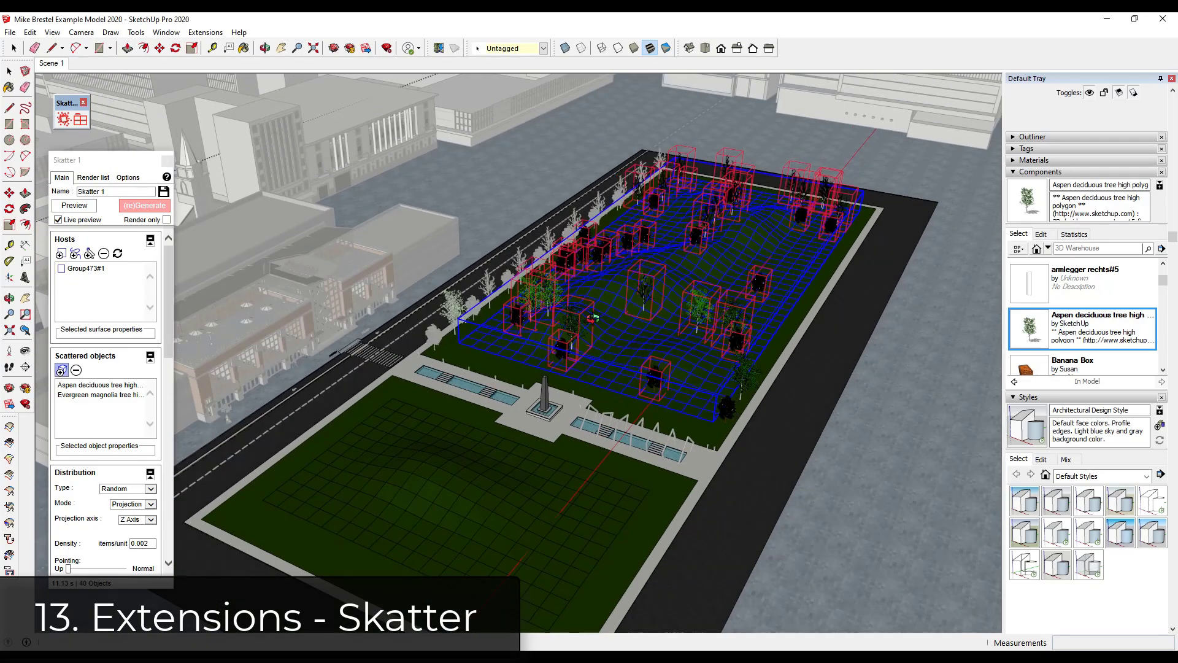
pyautogui.scroll(8, 712, 341)
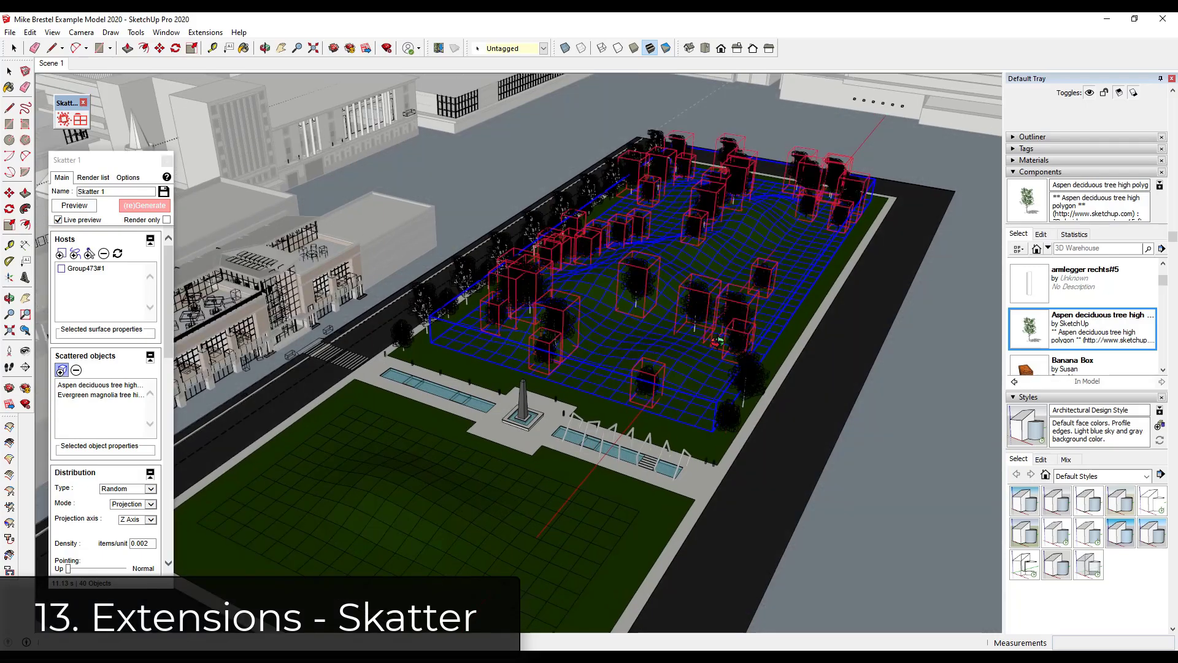
pyautogui.moveTo(668, 343); pyautogui.dragTo(681, 305, button='middle')
pyautogui.scroll(-6, 675, 304)
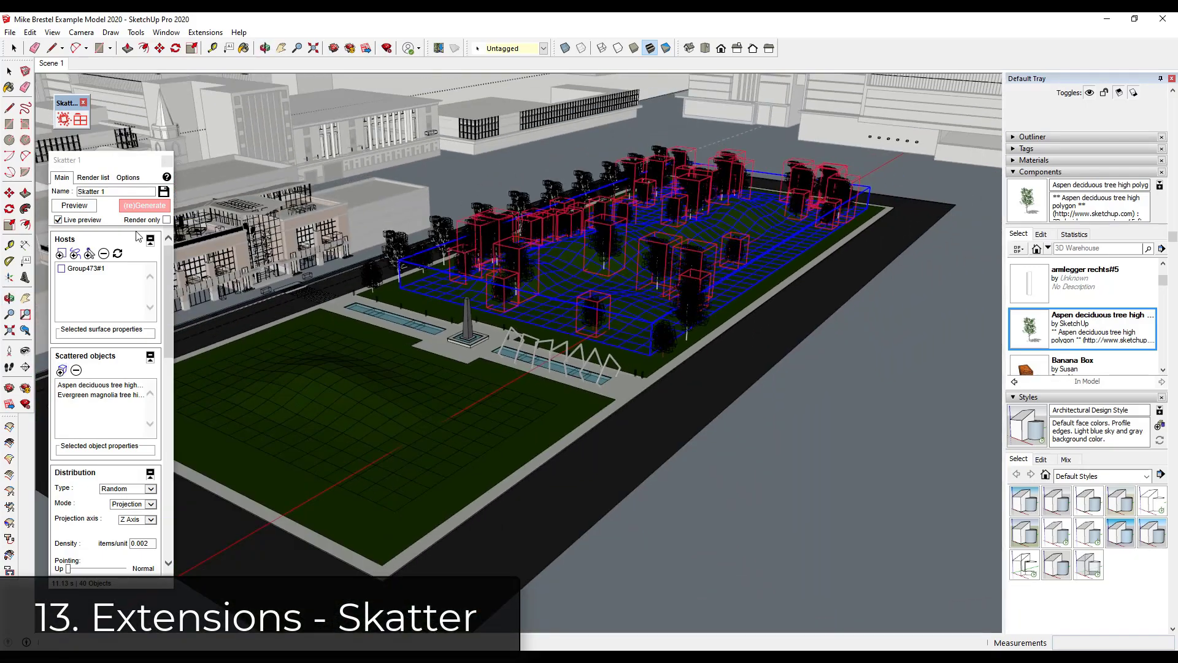